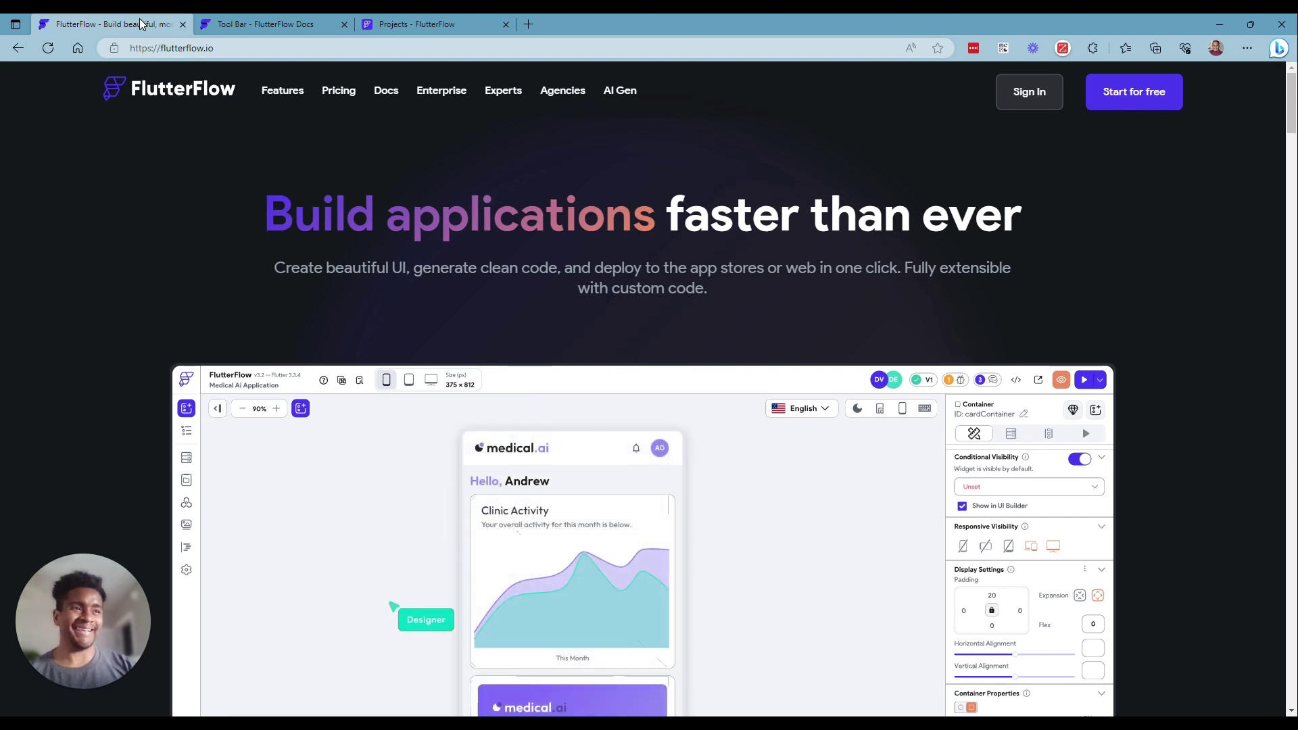
Look through the FlutterFlow homepage, including the product tagline, trusted companies and demo apps, and return to its beginning.
mouse_move(303, 14)
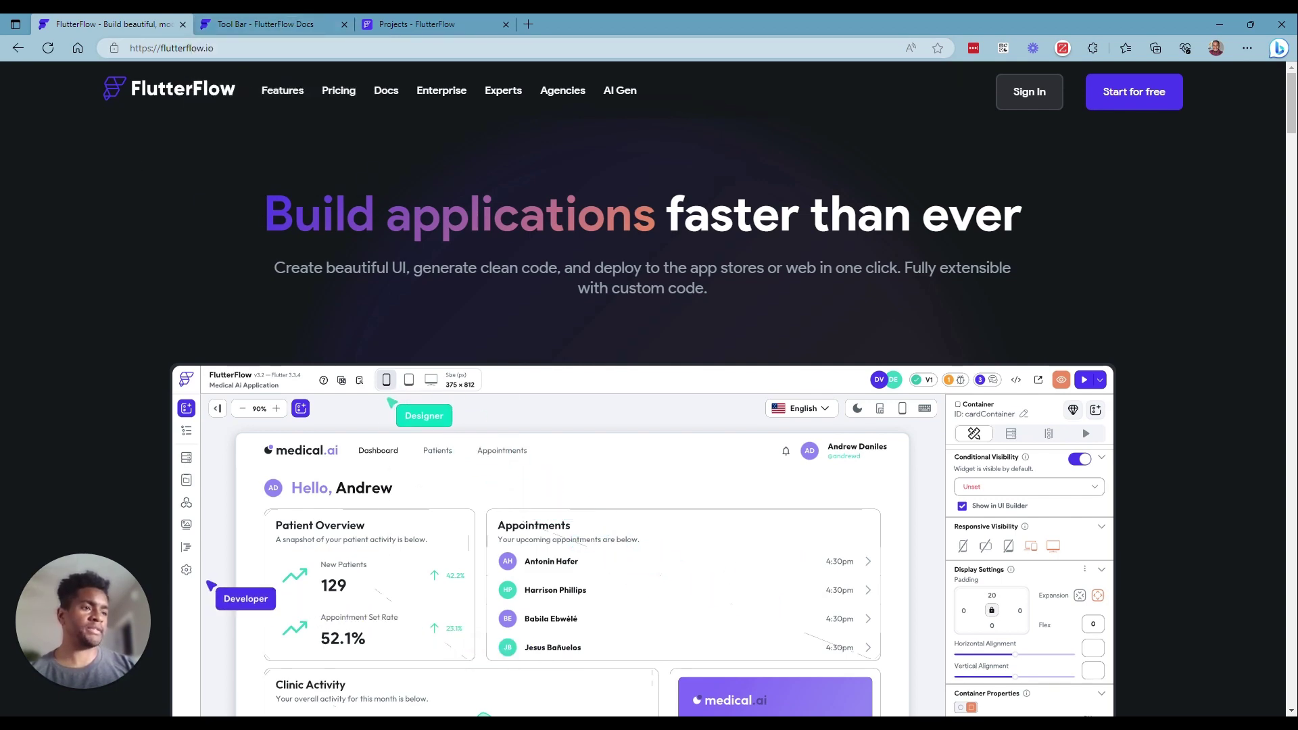
scroll(275, 256, down, 2)
scroll(275, 256, up, 1)
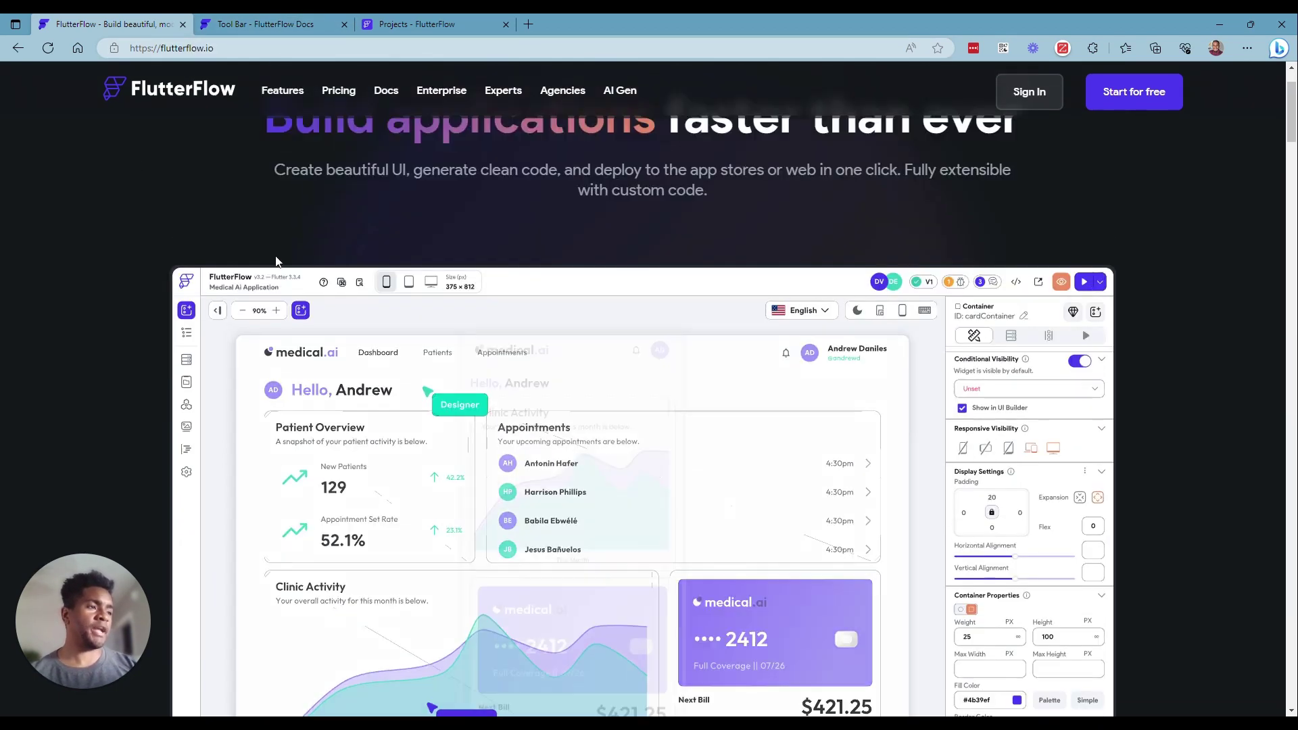
drag(275, 170, 737, 186)
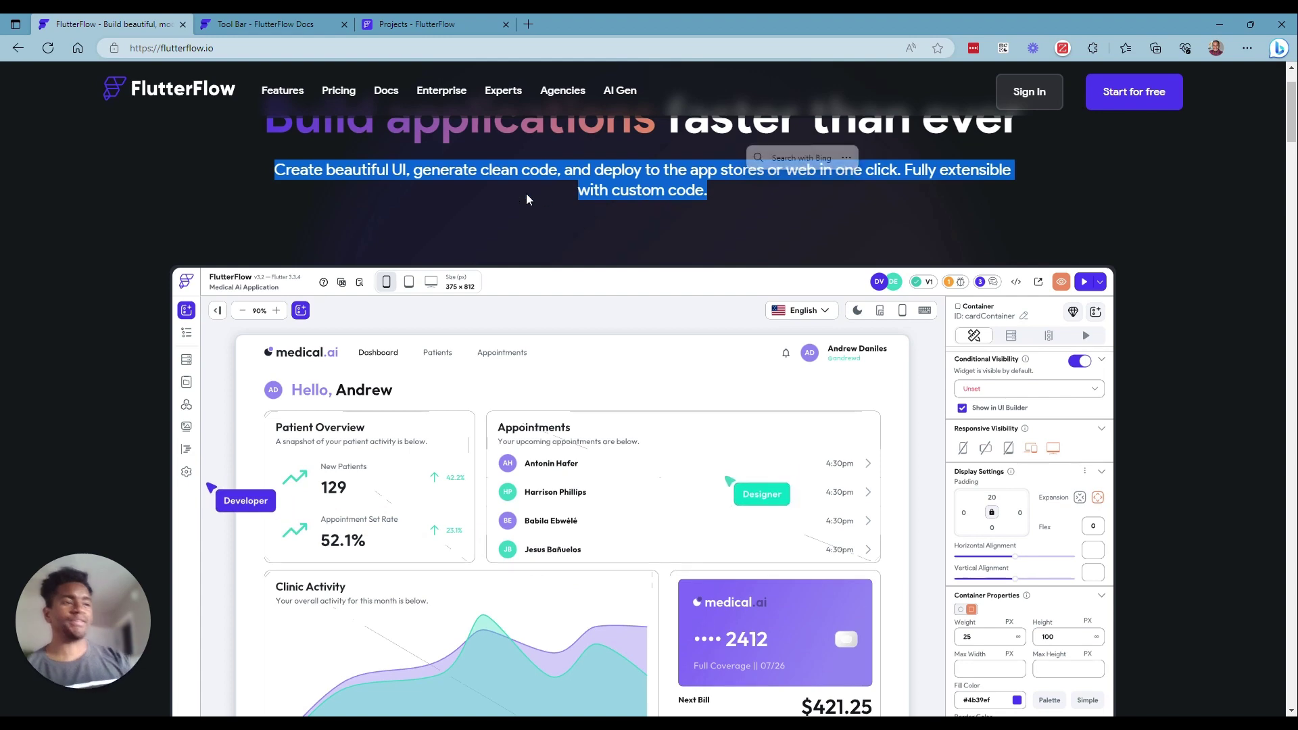
scroll(527, 197, down, 6)
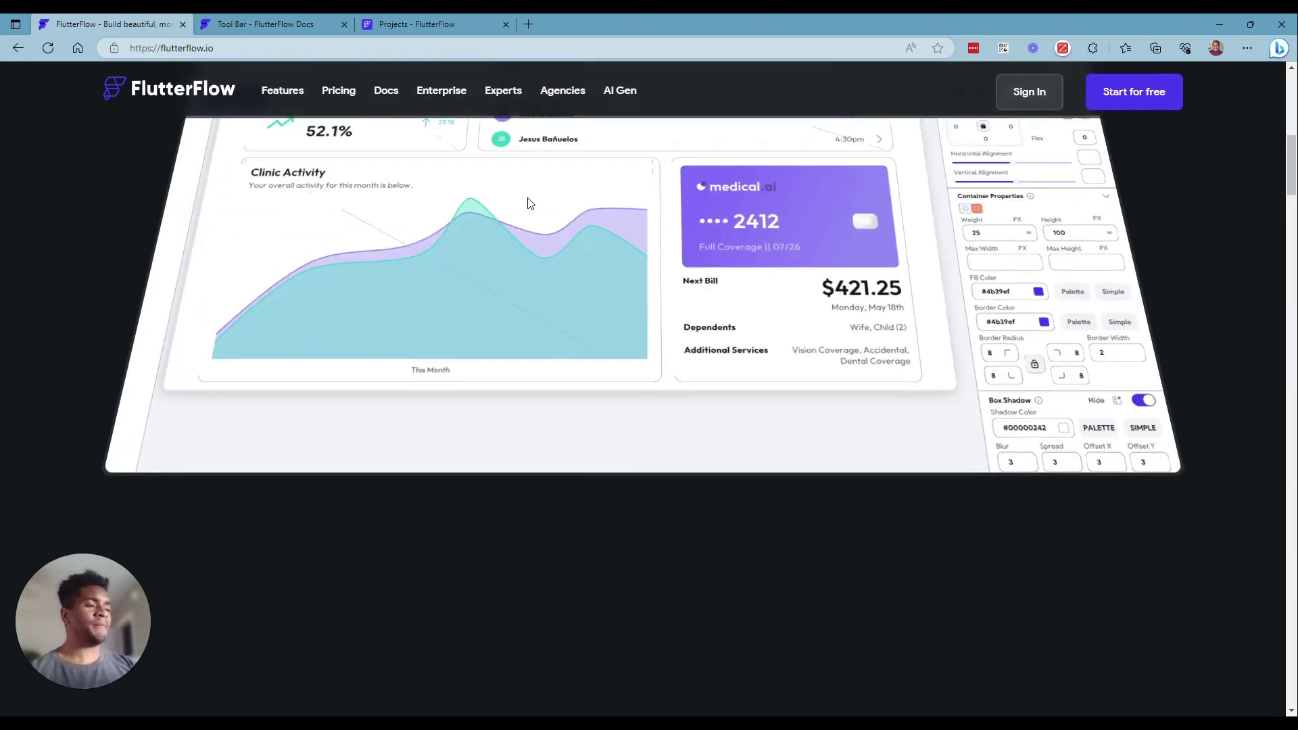
scroll(527, 200, down, 6)
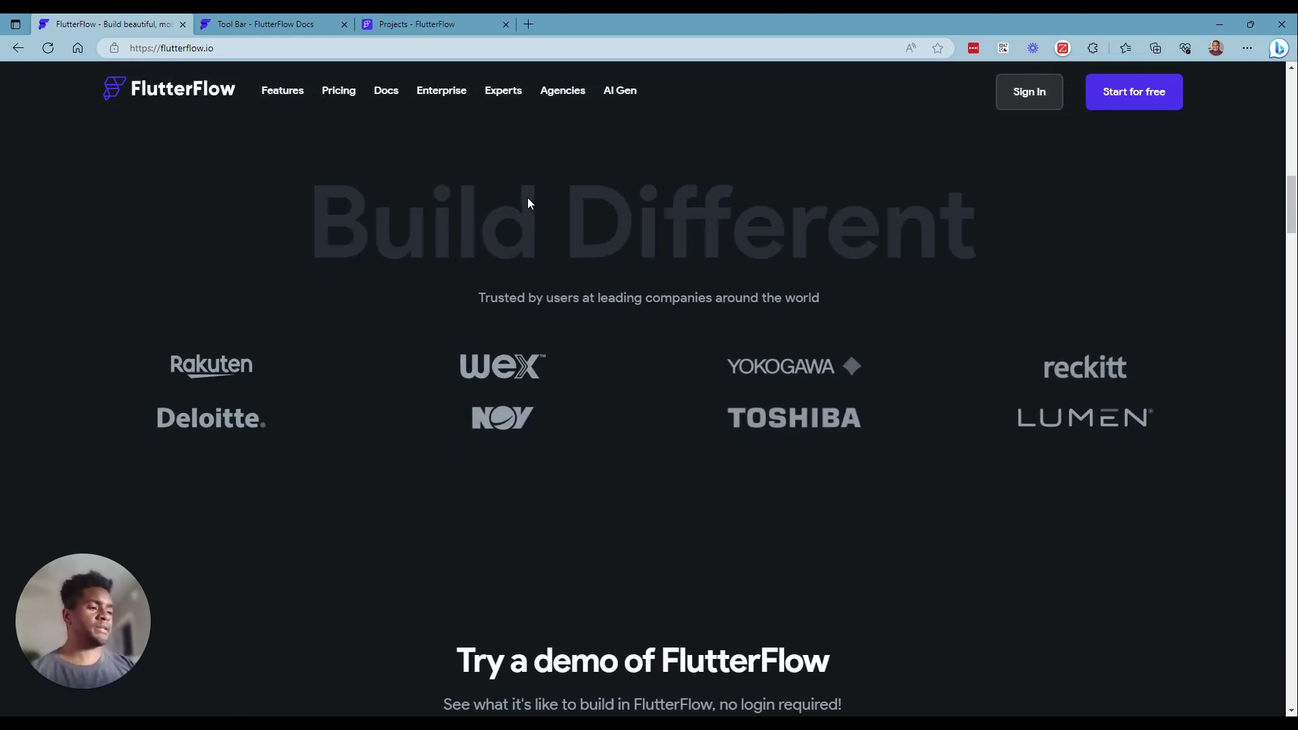
scroll(498, 243, down, 6)
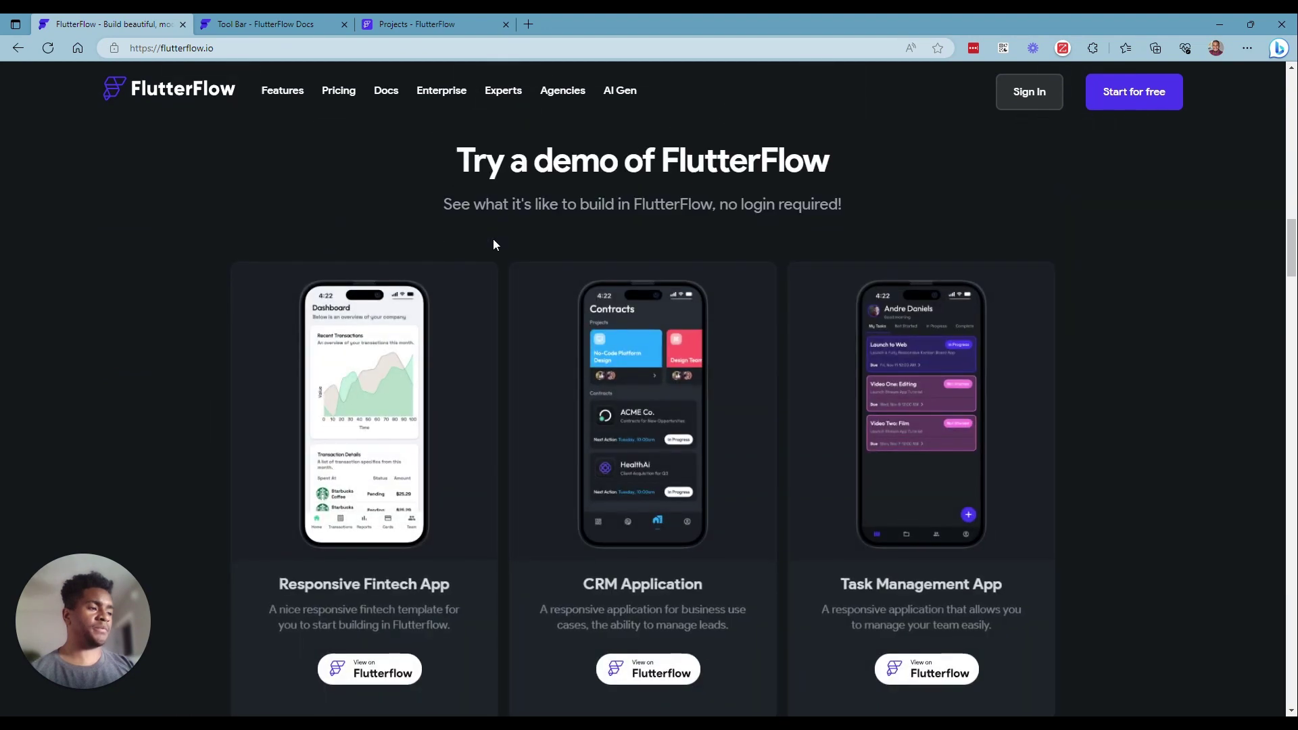
scroll(497, 244, down, 4)
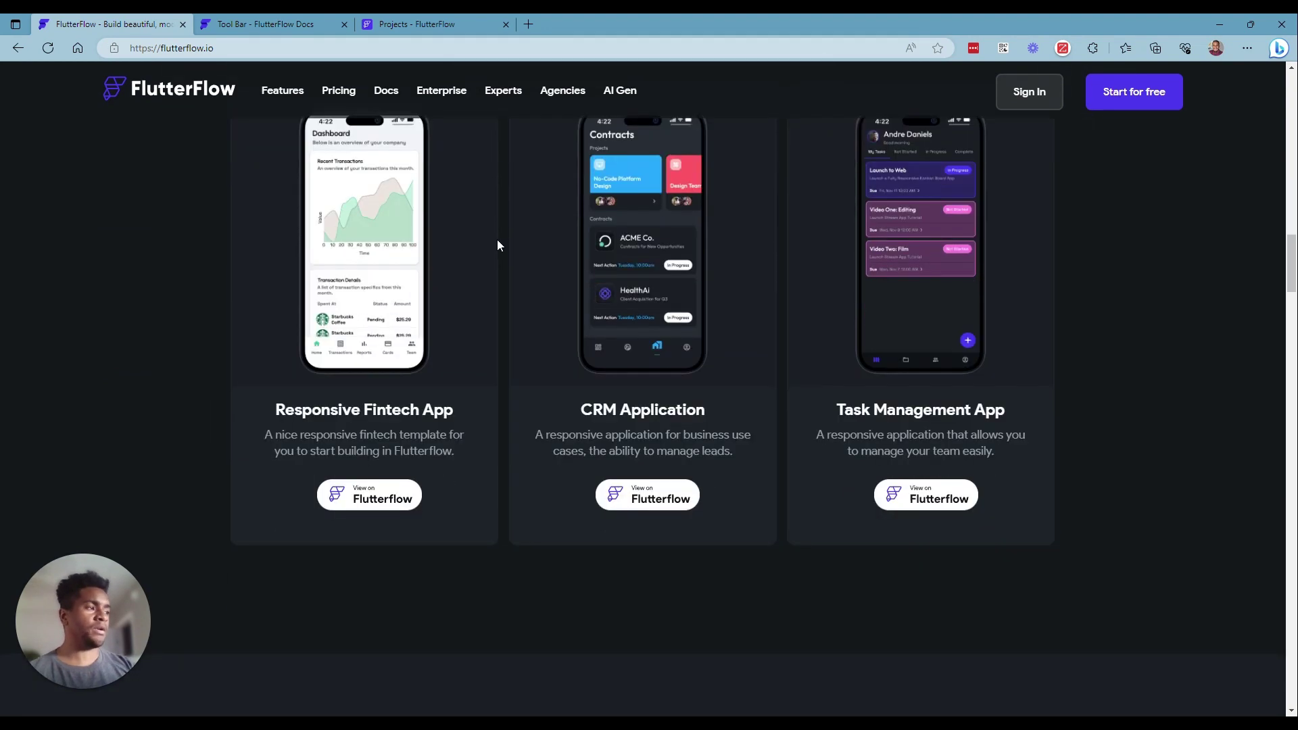
scroll(498, 244, up, 15)
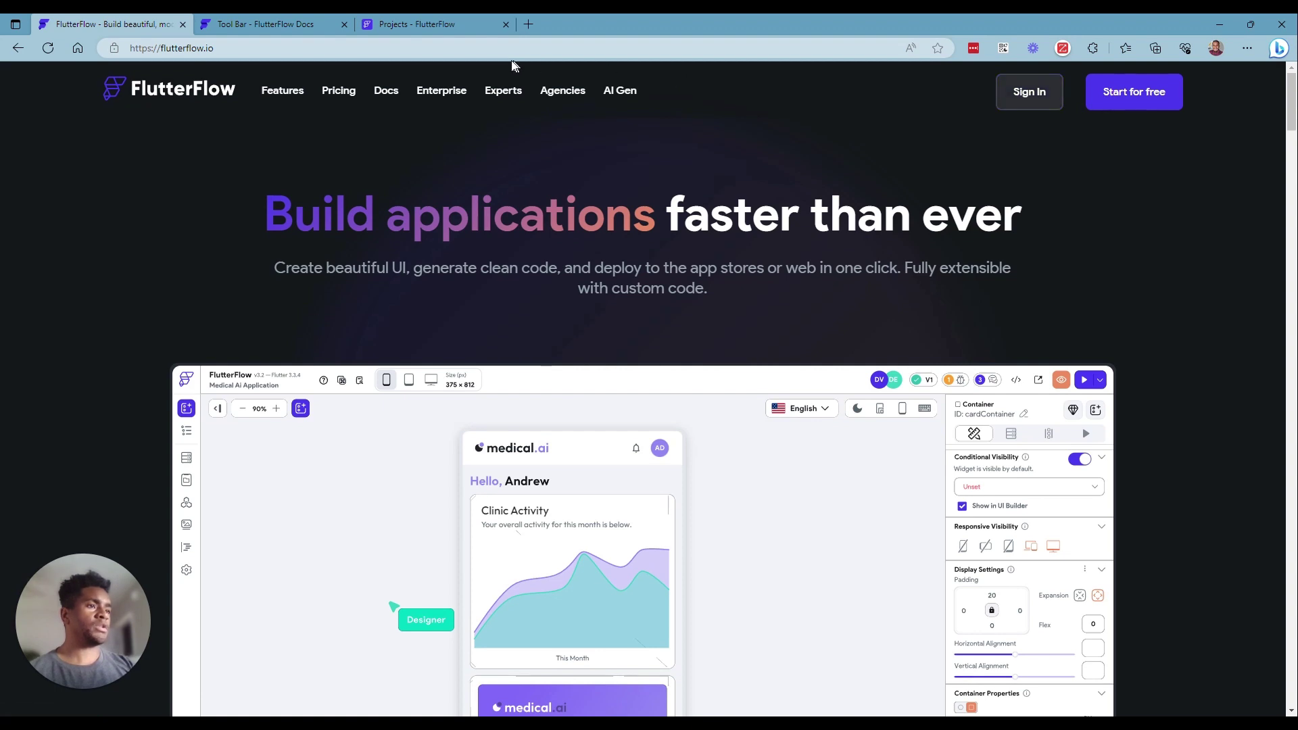
Close the Projects browser tab and open the FlutterFlow app through the free sign-up page's login option.
click(505, 26)
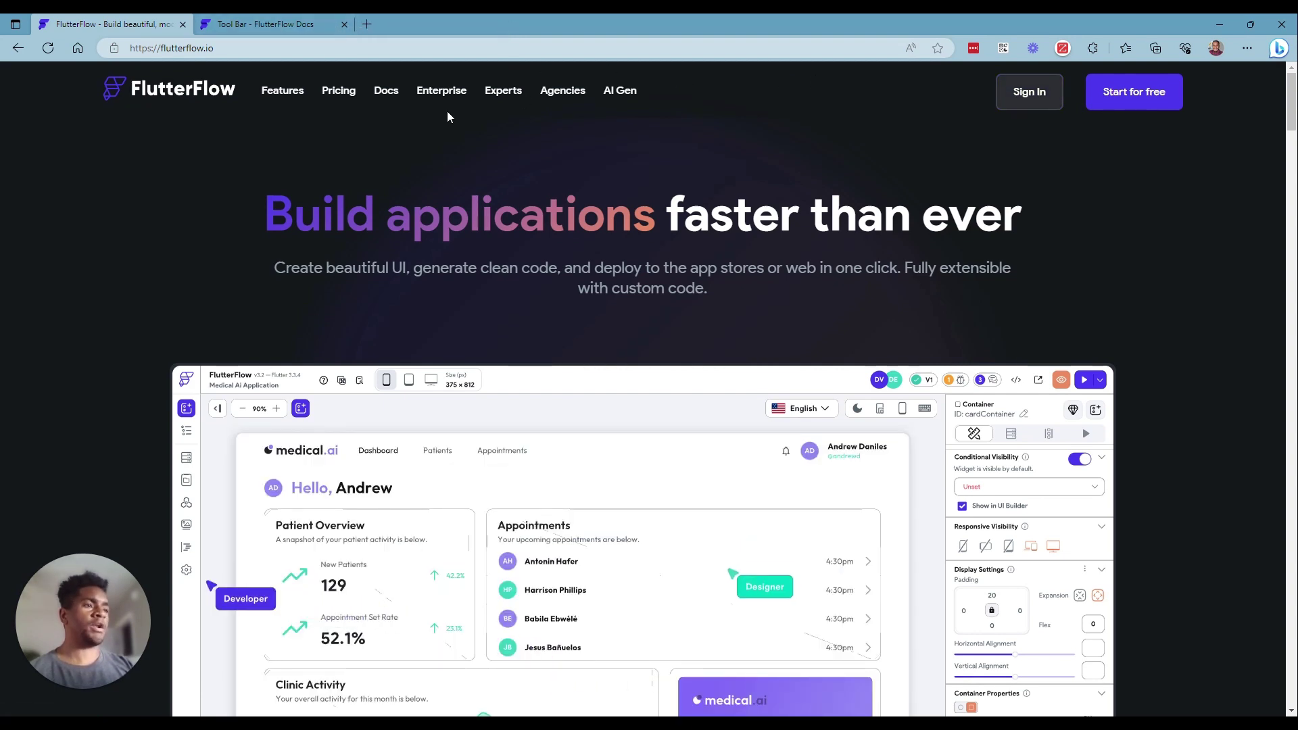
click(1138, 93)
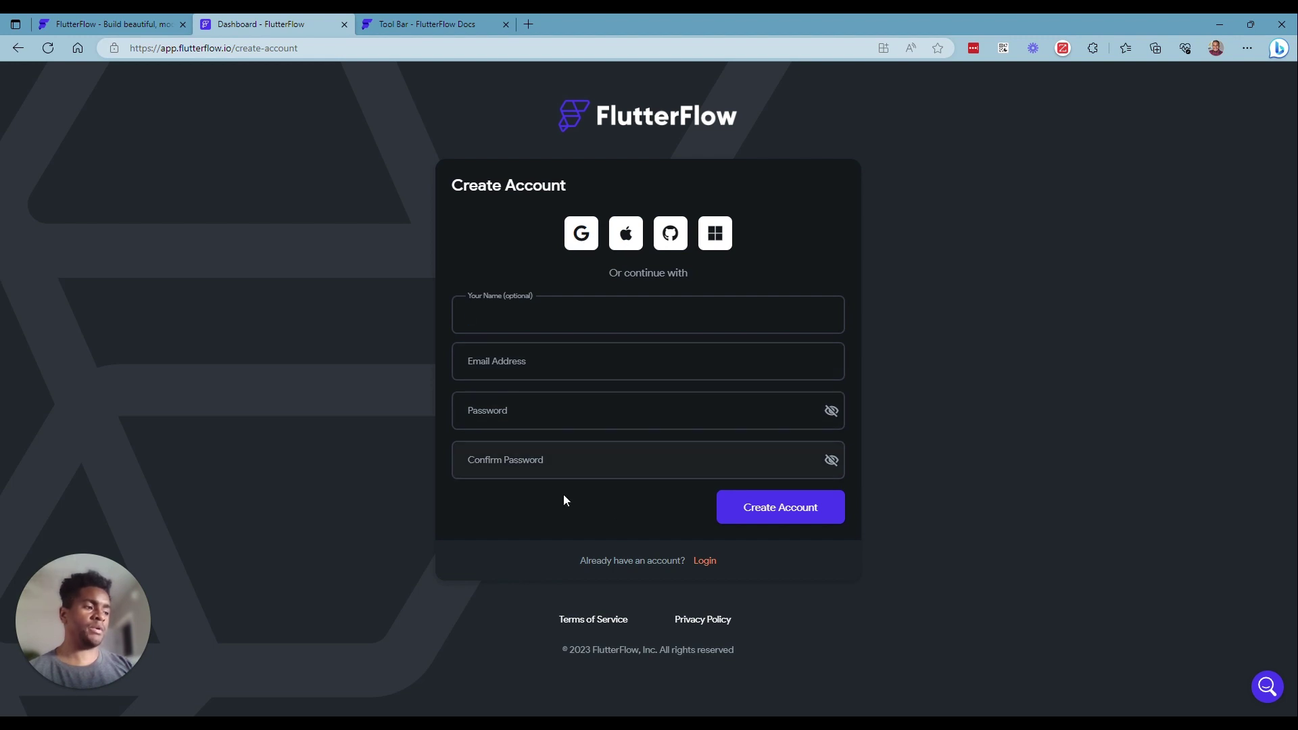
click(701, 561)
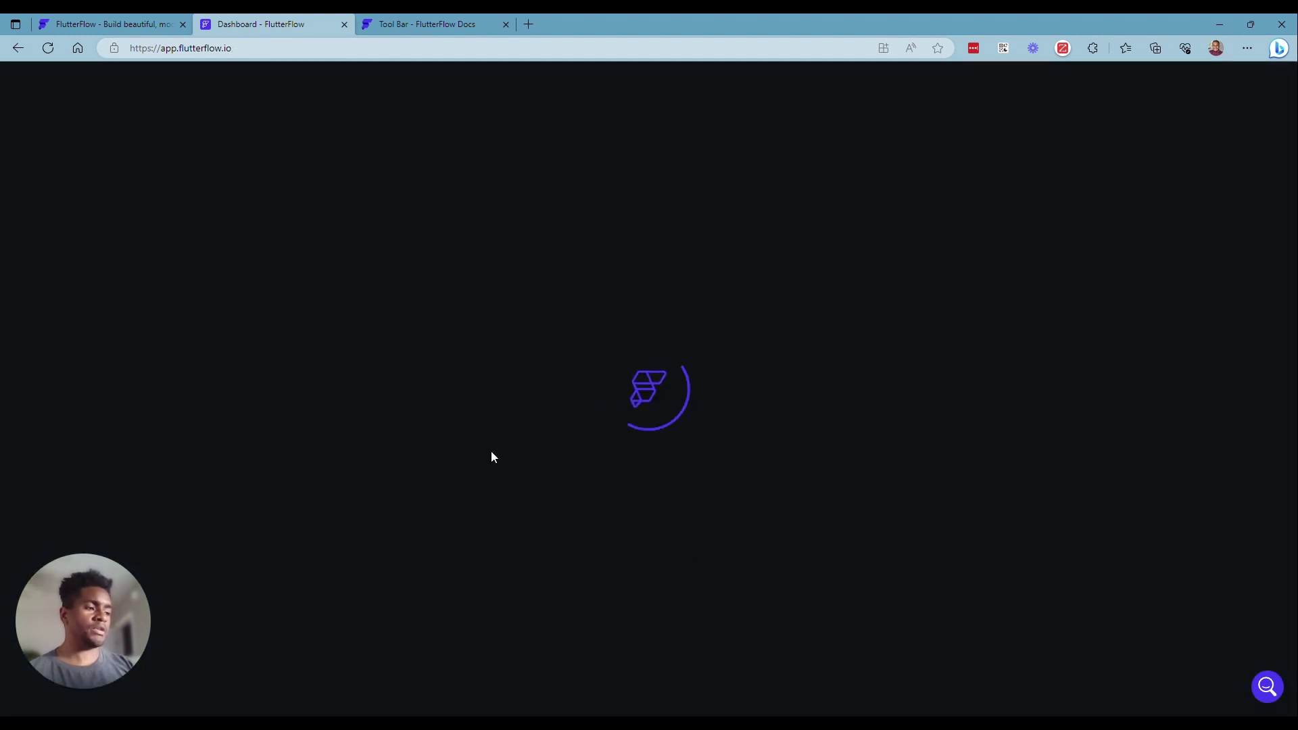
Close the browser tab showing the Tool Bar page of the FlutterFlow Docs.
click(445, 21)
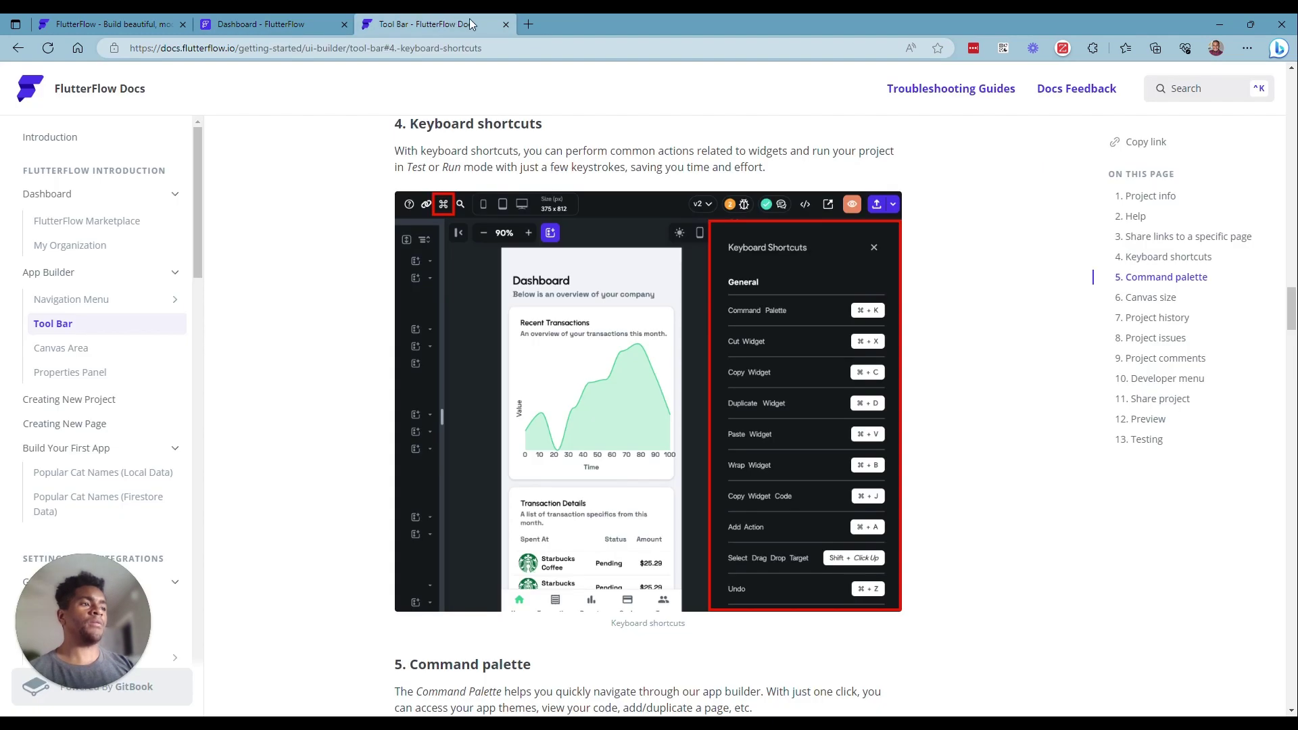
drag(471, 24, 352, 22)
click(346, 23)
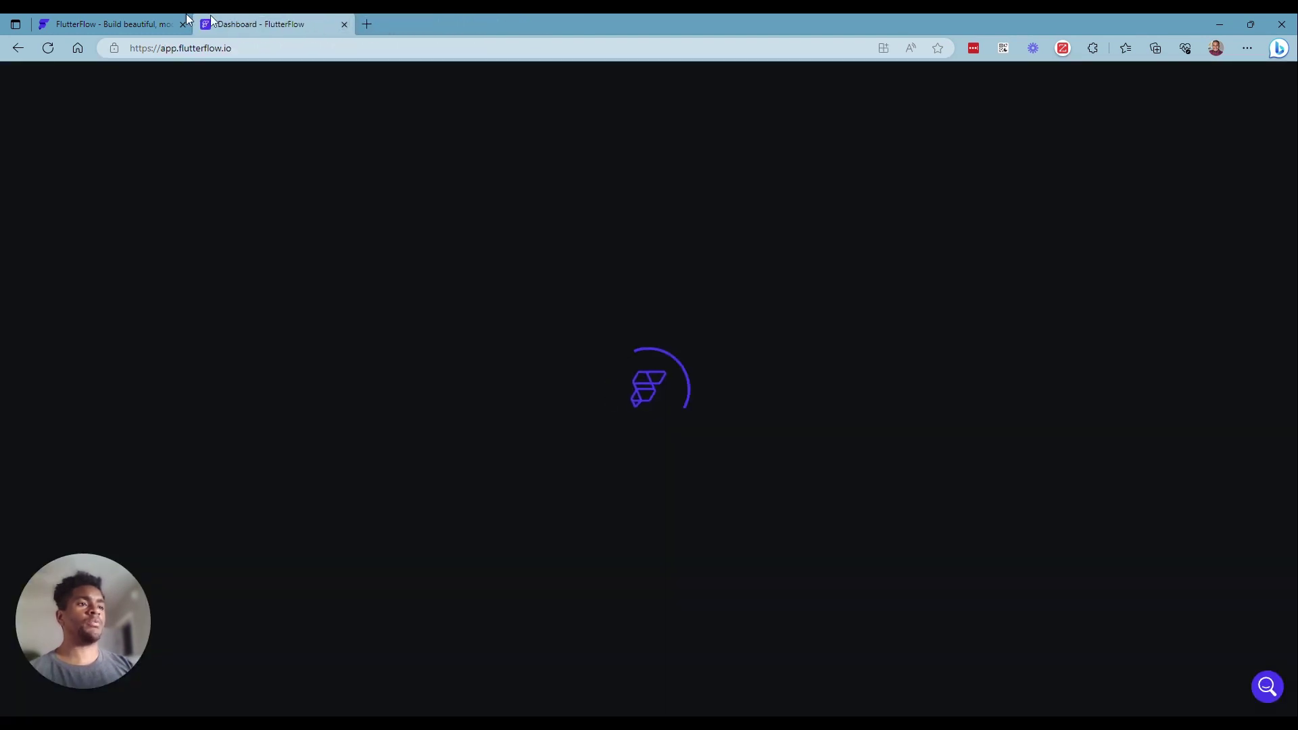
Open the FlutterFlow Docs from the homepage and examine their topic list and the Introduction page down to Need Help.
click(148, 24)
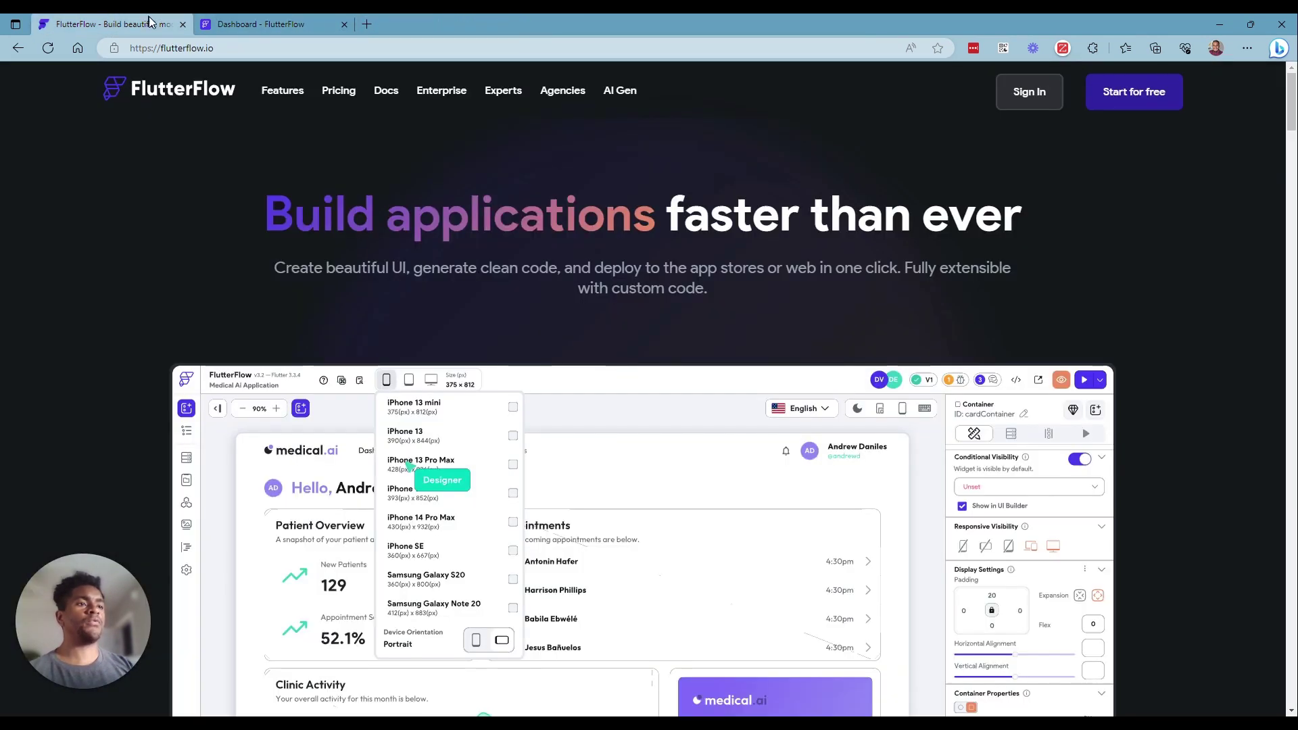
click(386, 95)
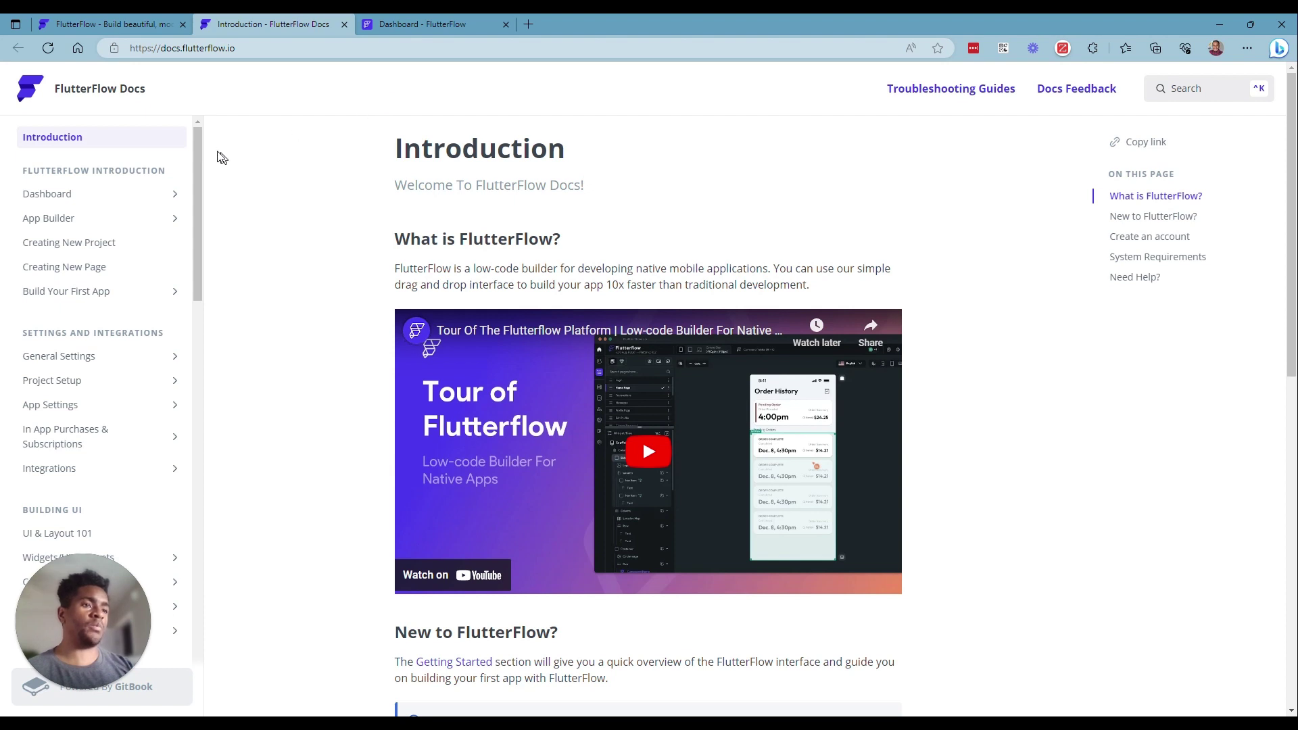
drag(198, 146, 198, 148)
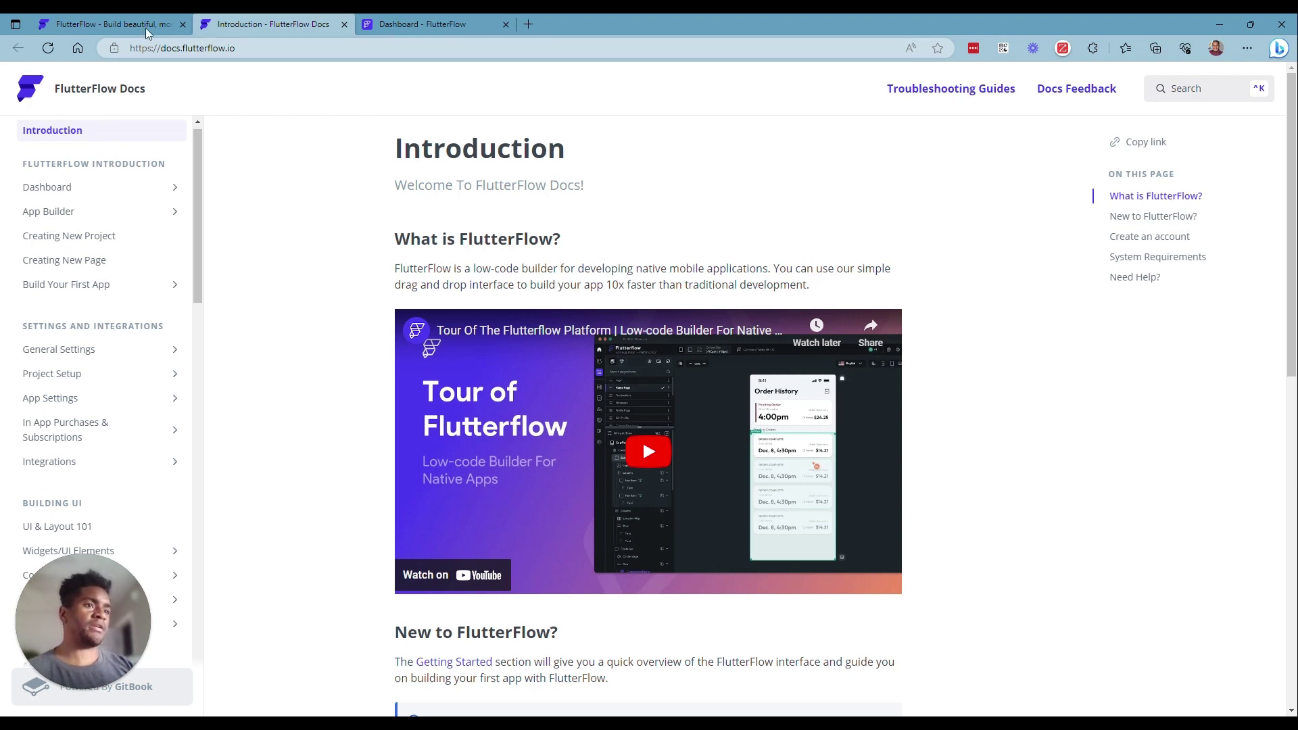
click(112, 24)
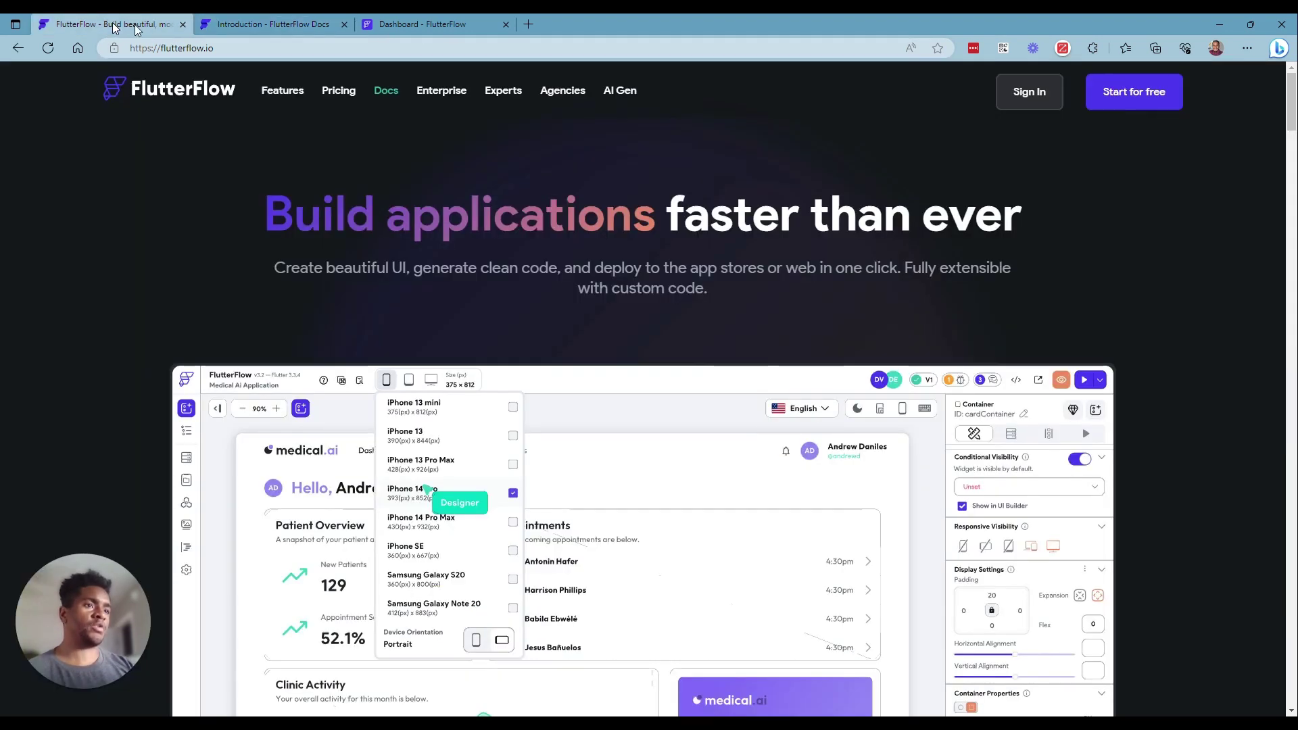
click(257, 23)
scroll(63, 321, down, 3)
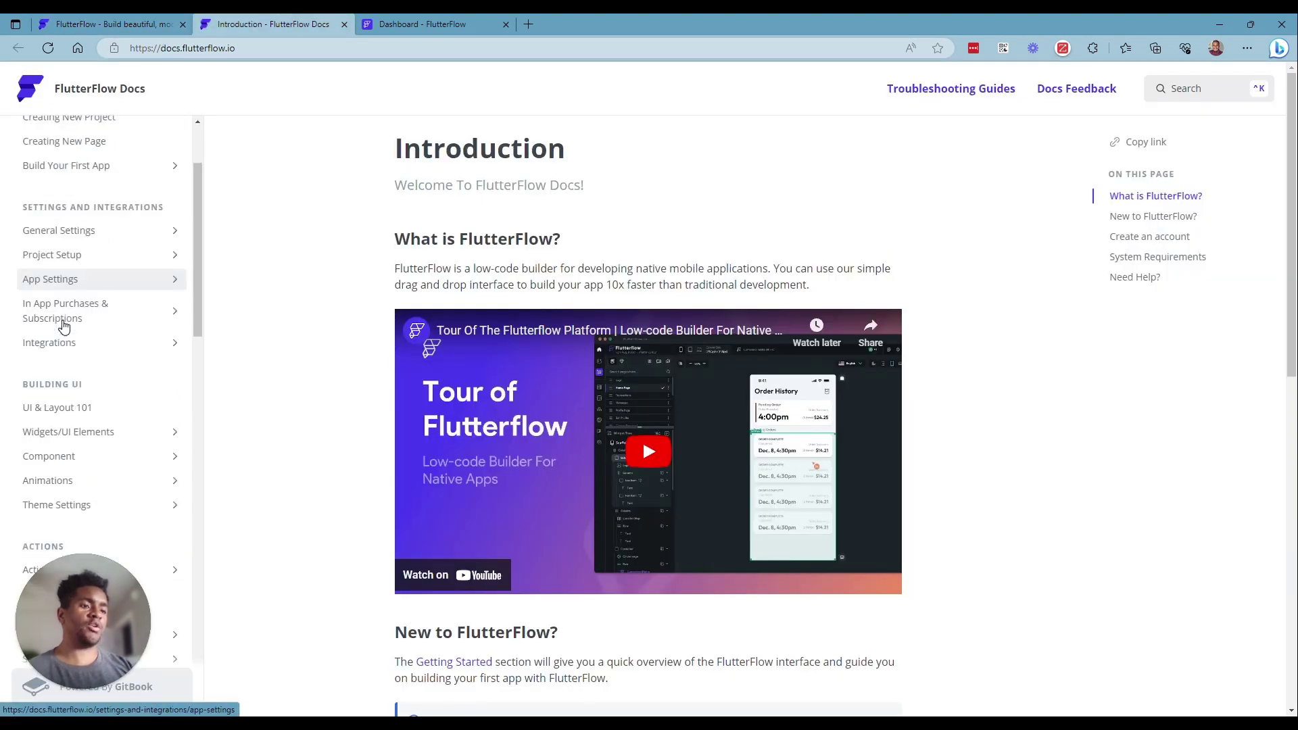
scroll(64, 323, up, 3)
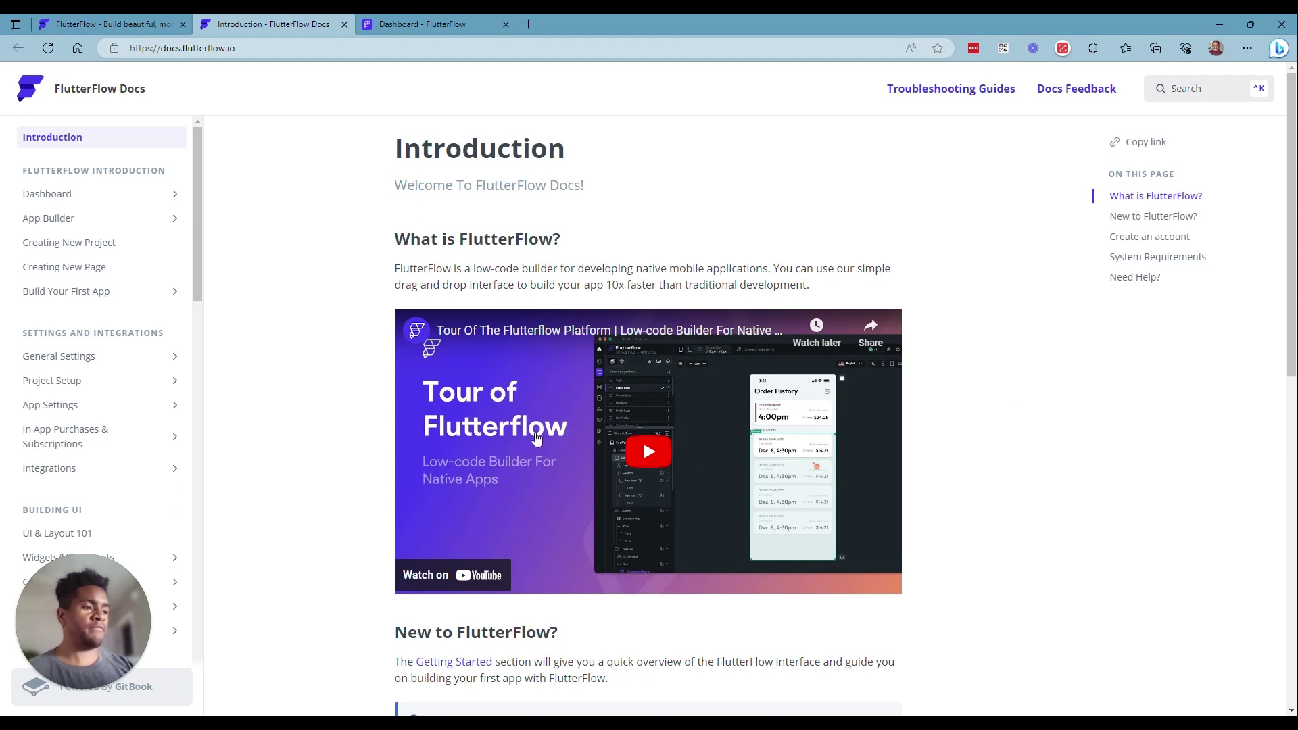
scroll(244, 222, down, 10)
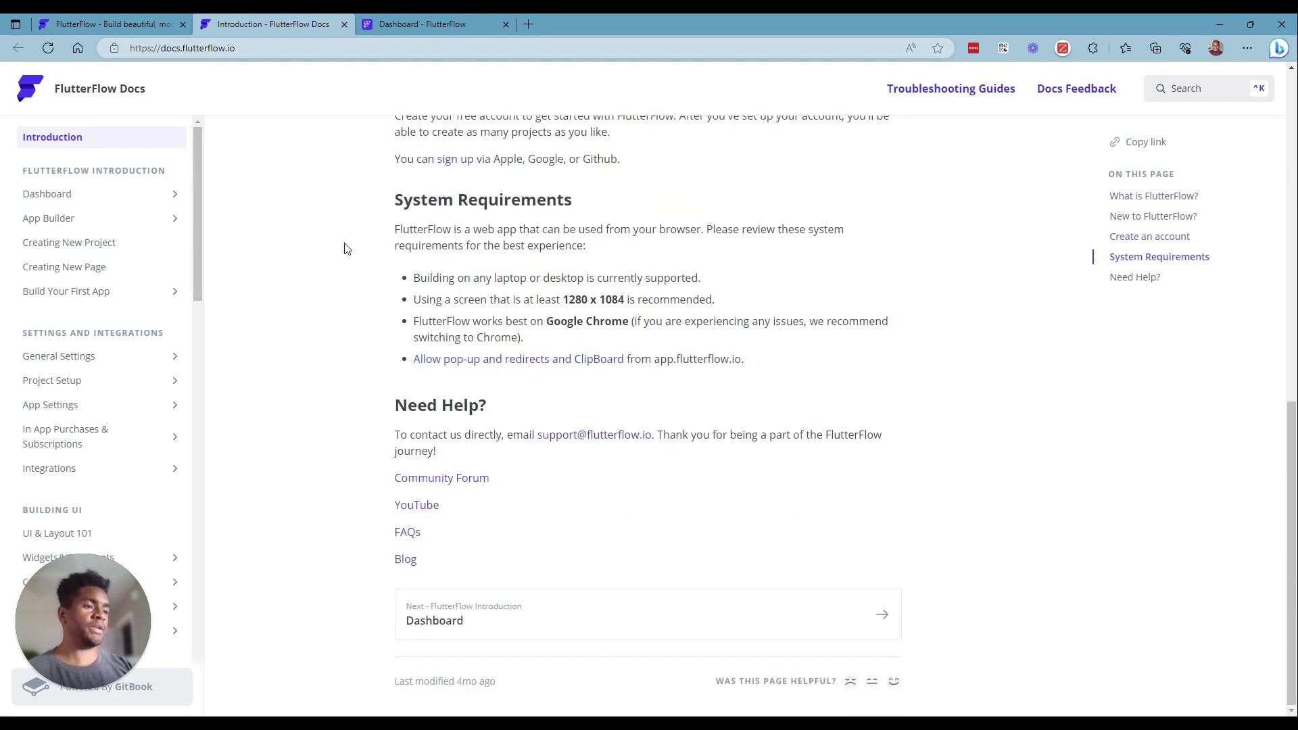
Switch to the FlutterFlow Dashboard tab and reload the page to bring up the Projects overview.
click(439, 19)
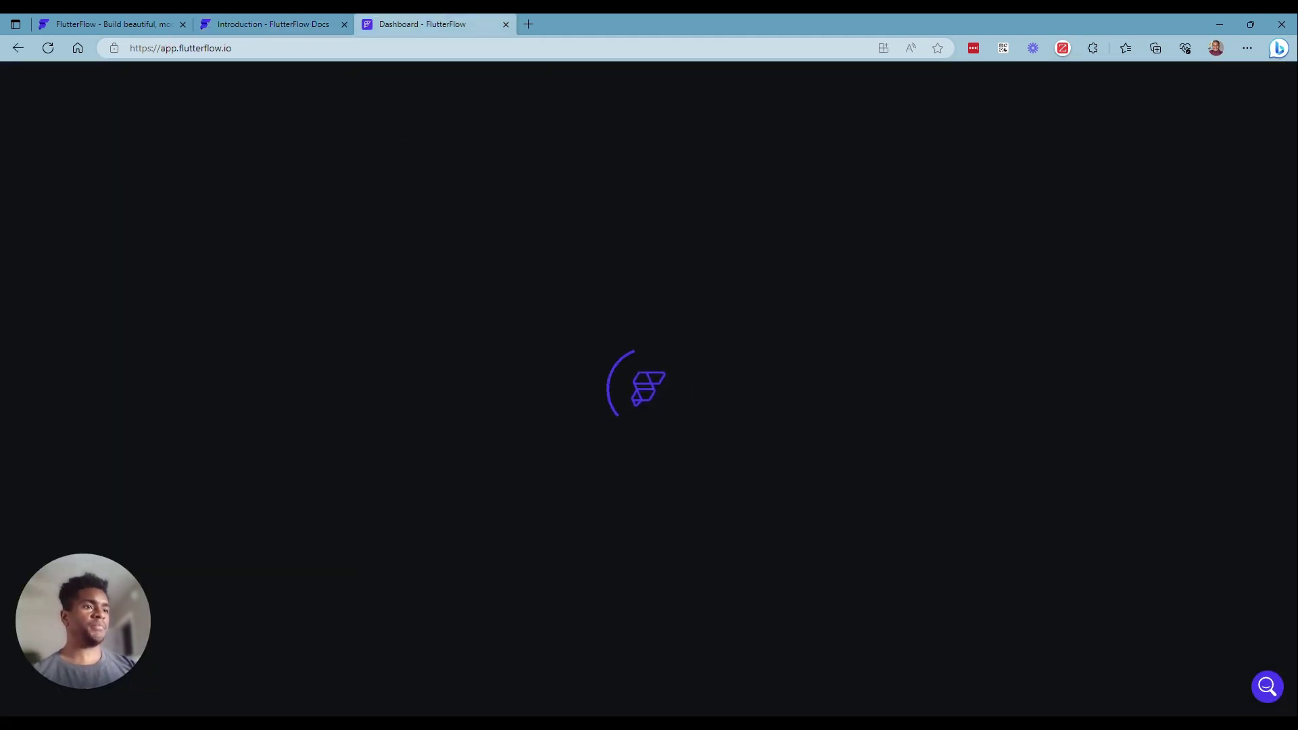
click(49, 53)
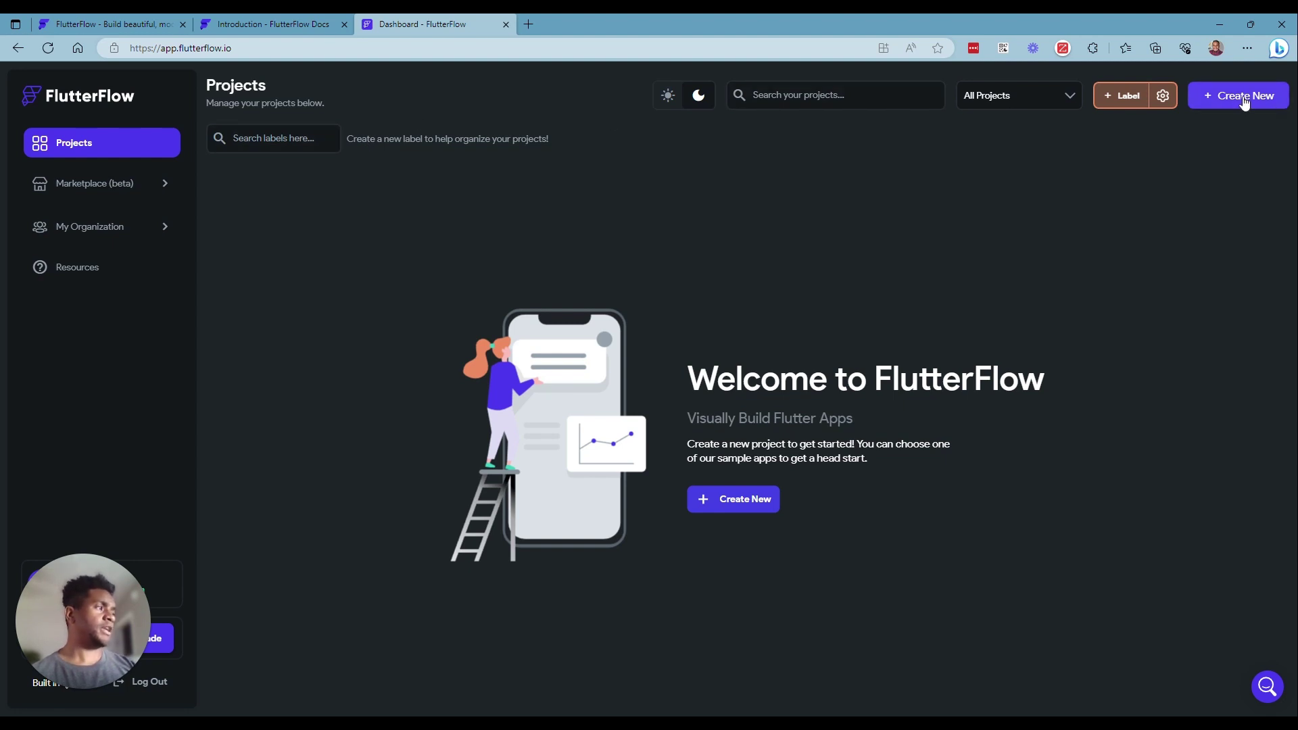
View the form for creating a project label and dismiss it without creating one.
click(1120, 99)
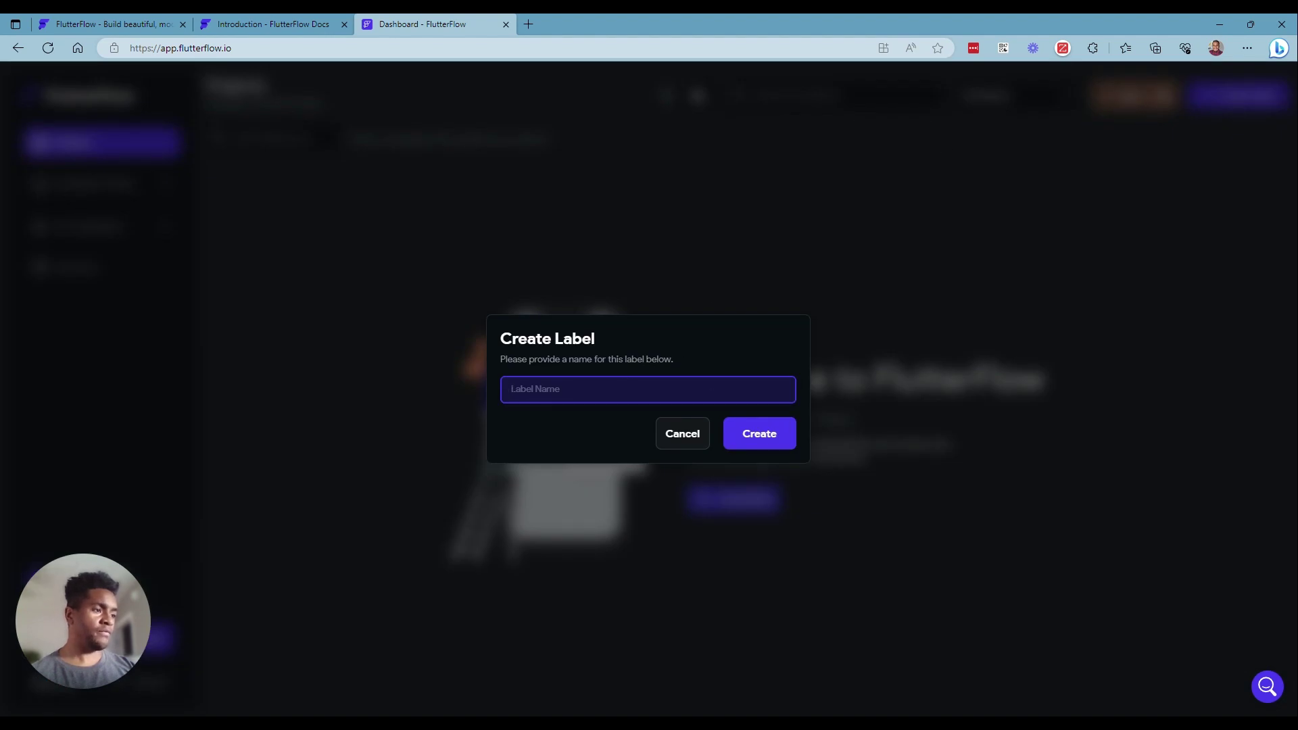
click(700, 445)
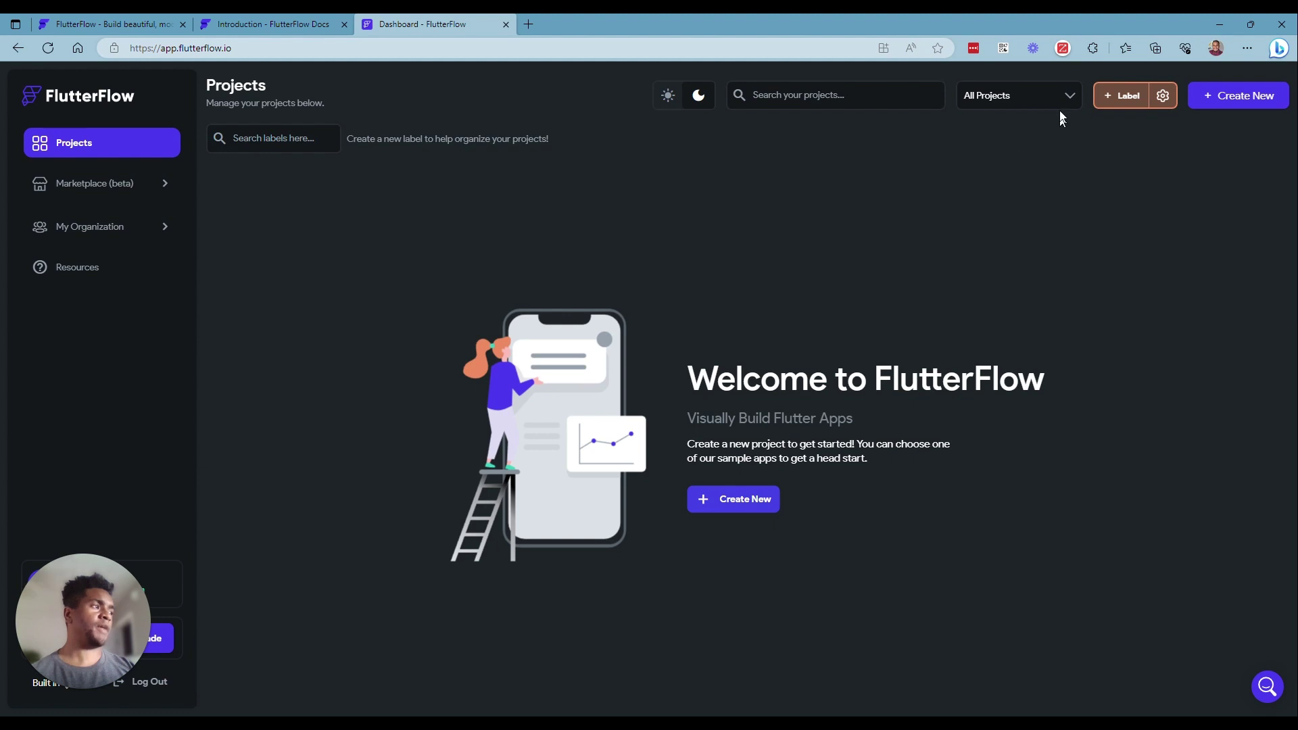
Try the My Private Projects filter and the light theme, restoring All Projects and the dark theme.
click(1061, 107)
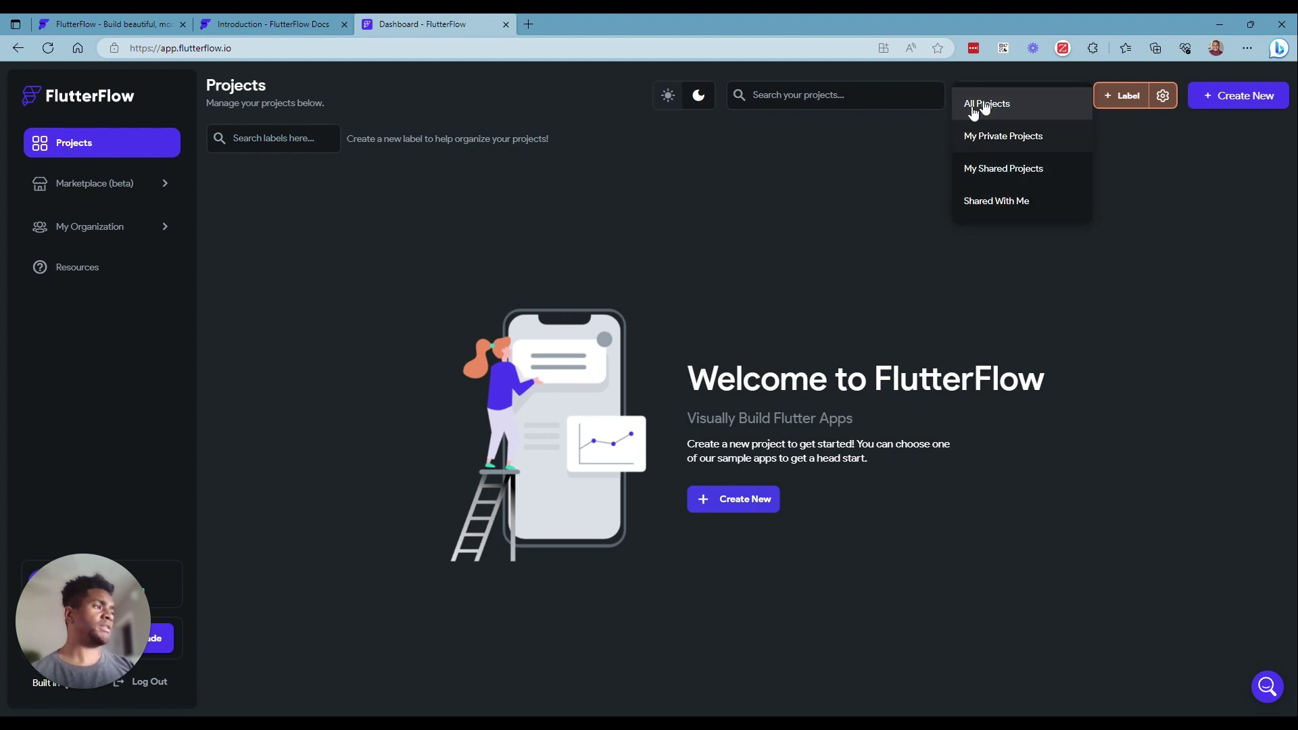
click(1023, 136)
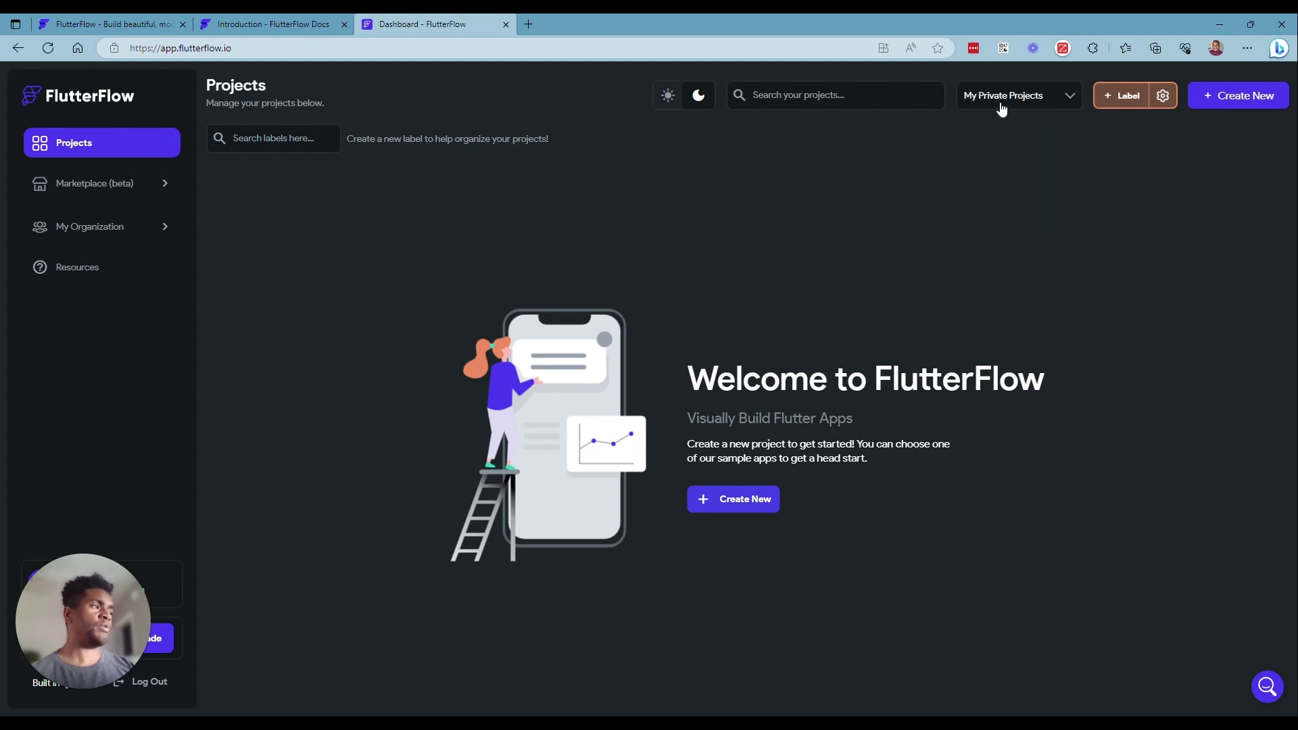
click(1001, 108)
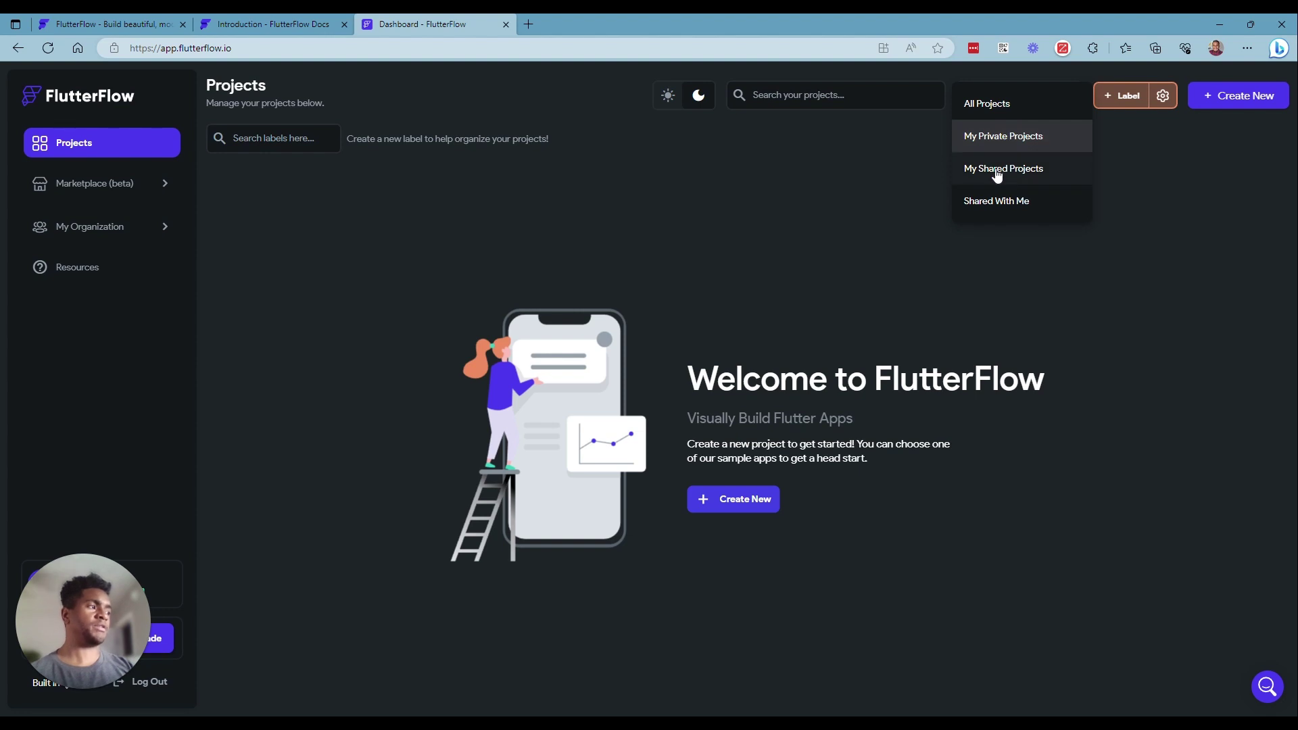
click(992, 105)
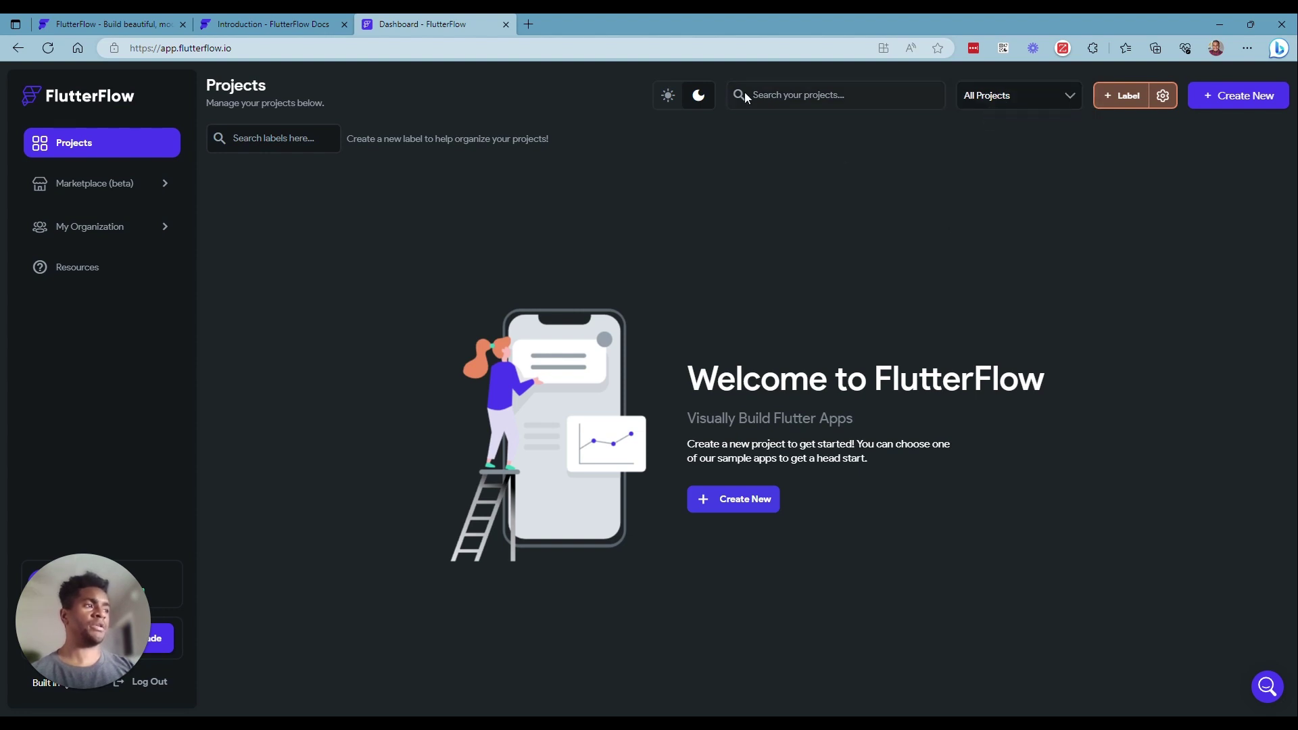
click(668, 95)
click(698, 96)
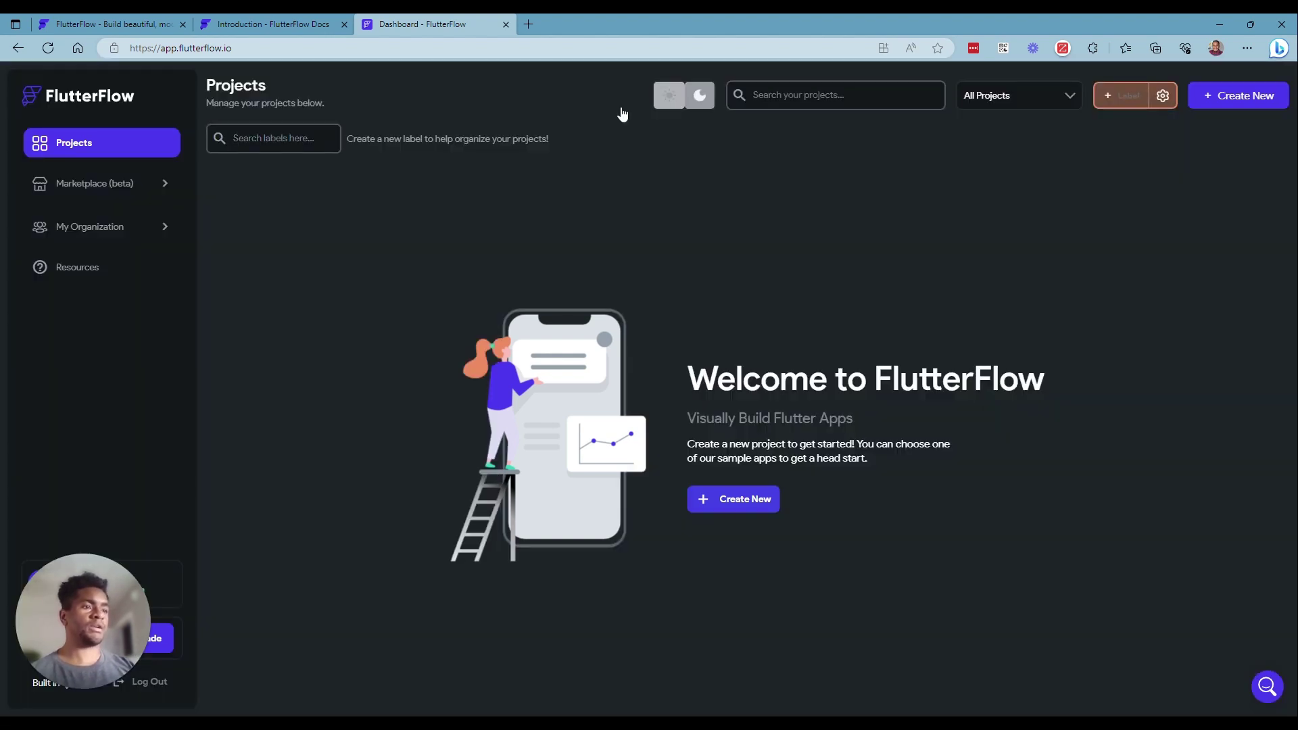
Open the Marketplace and browse all its template apps, pages, components and custom code.
click(162, 185)
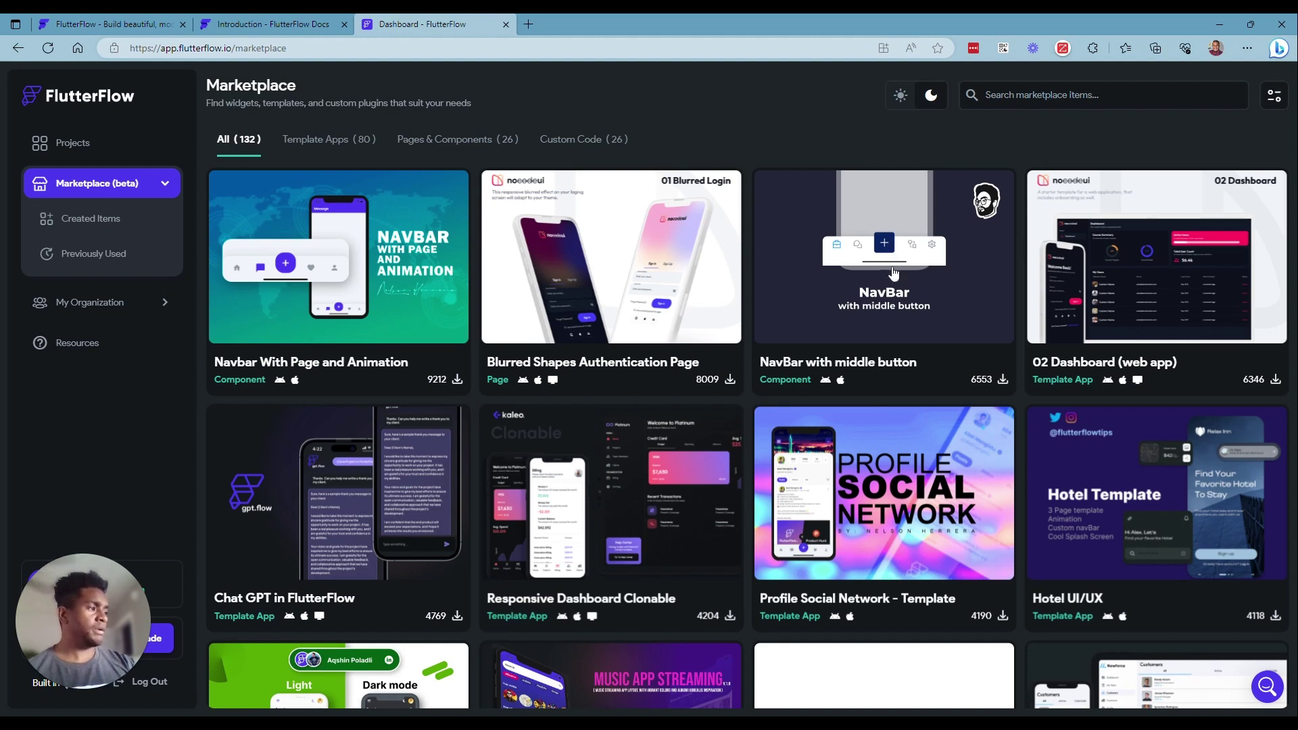
scroll(892, 272, down, 2)
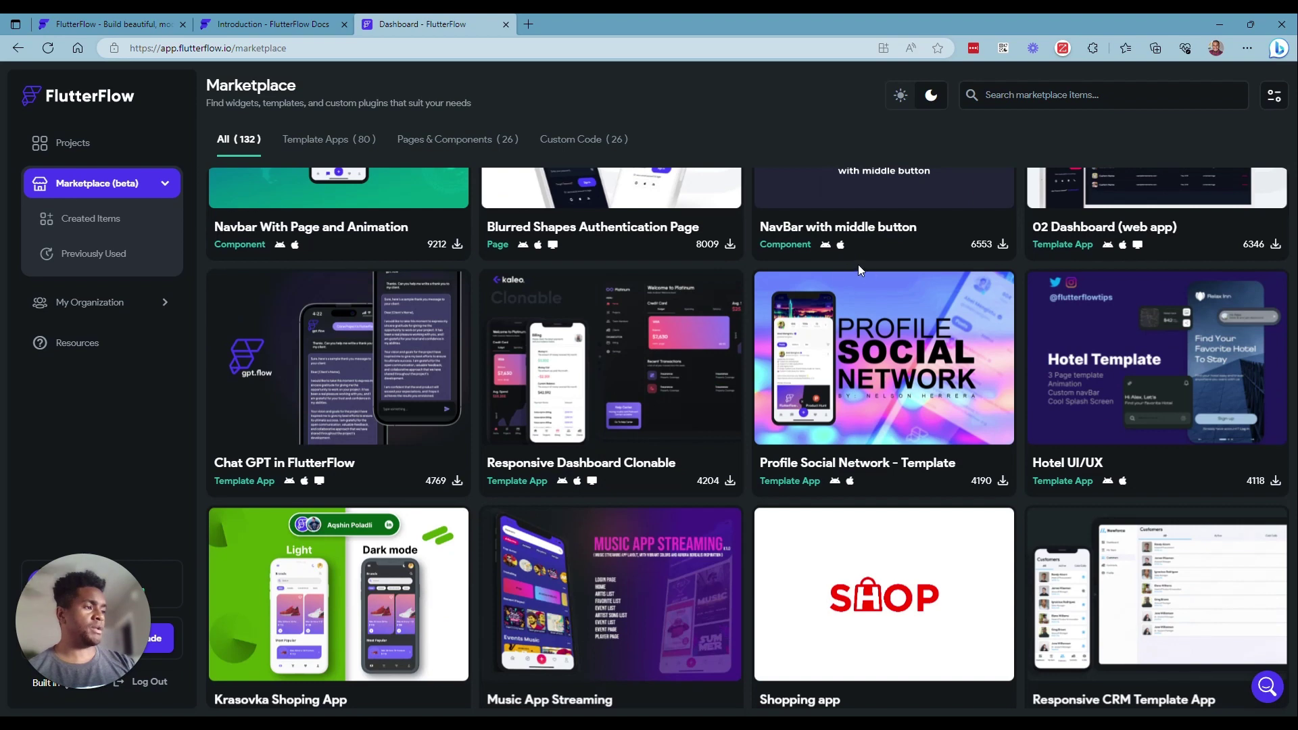
scroll(569, 334, down, 1)
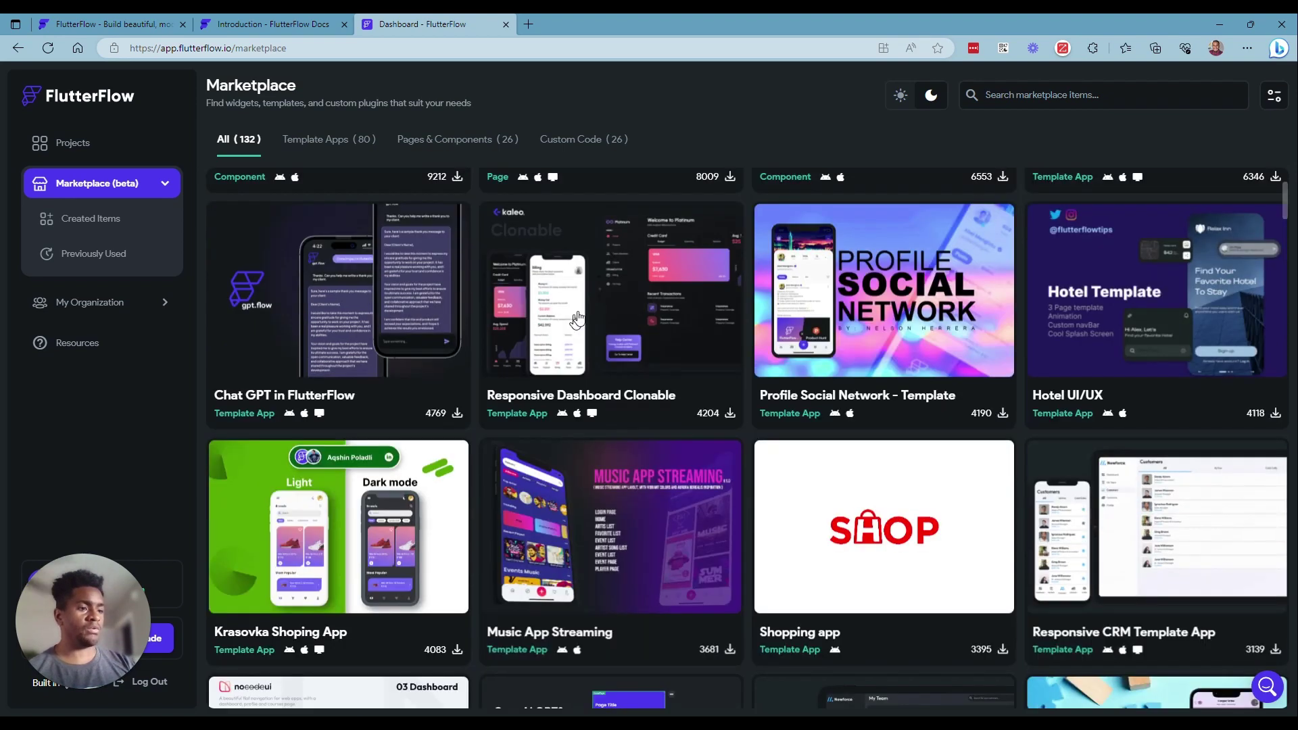
scroll(576, 318, down, 2)
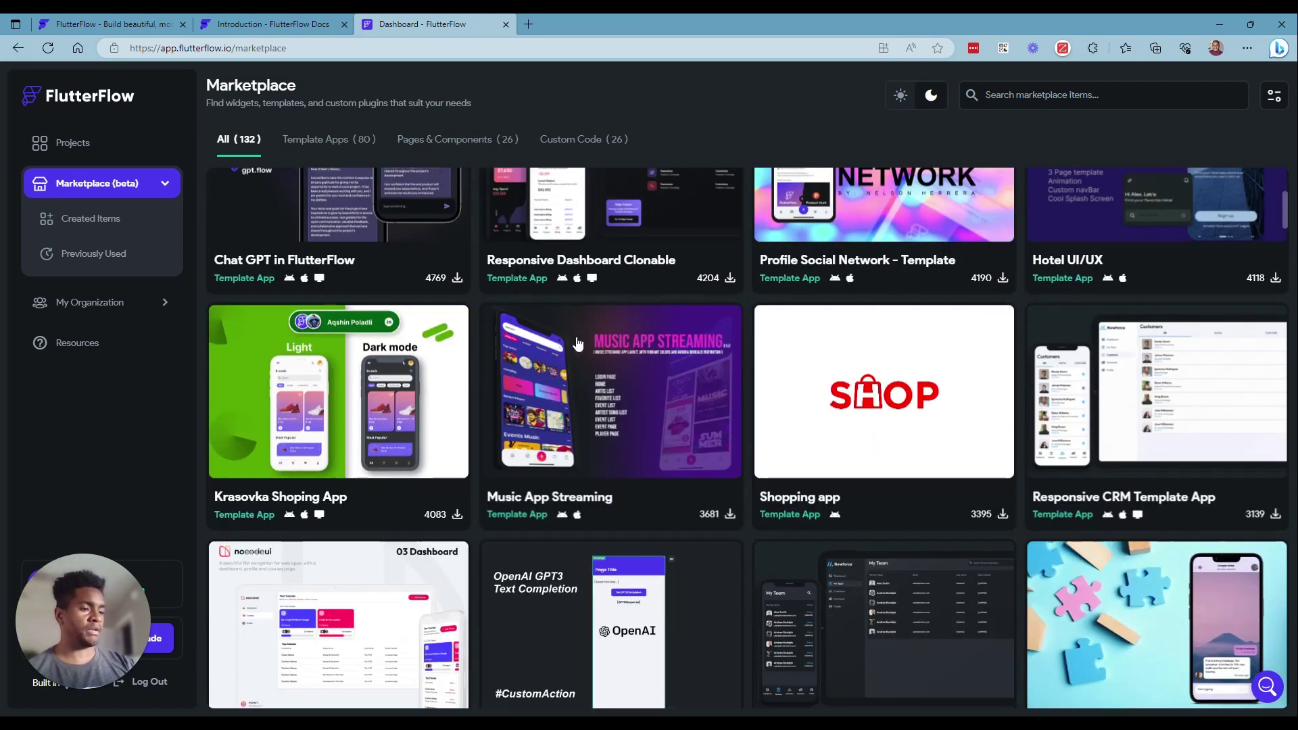
scroll(576, 344, down, 2)
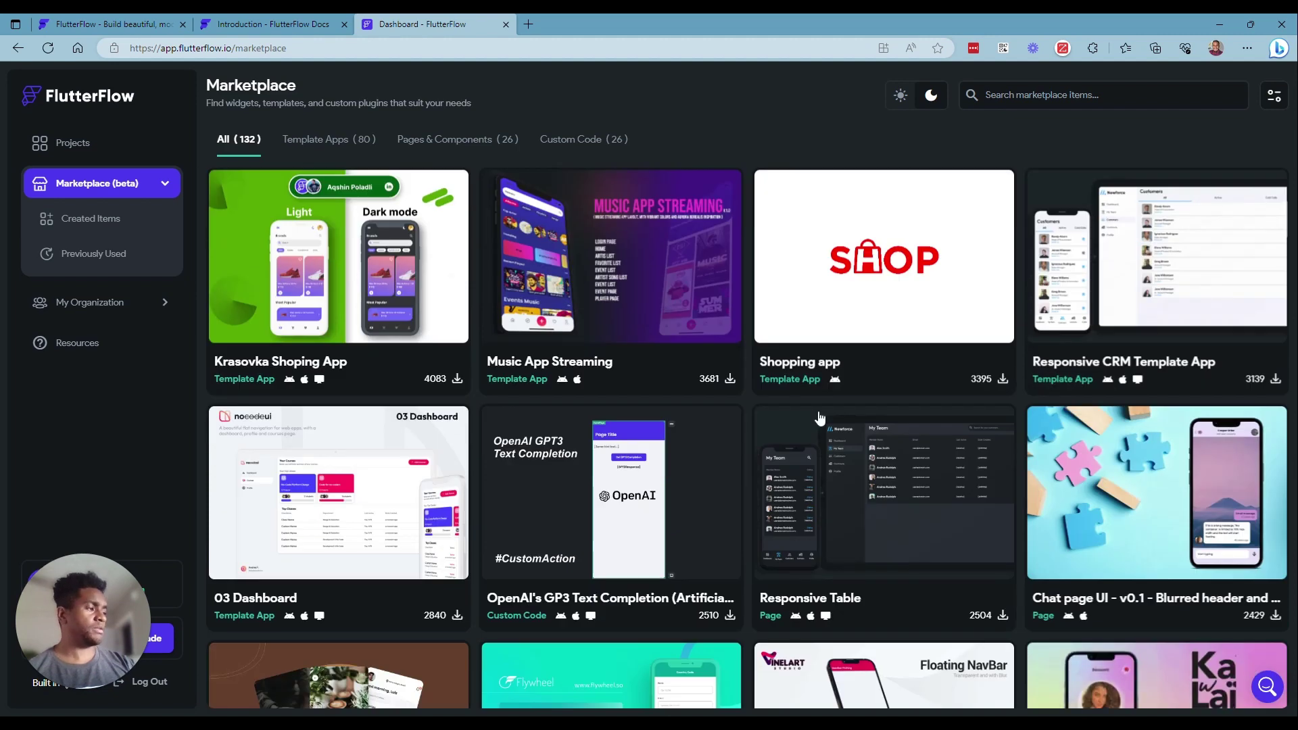
scroll(819, 417, down, 4)
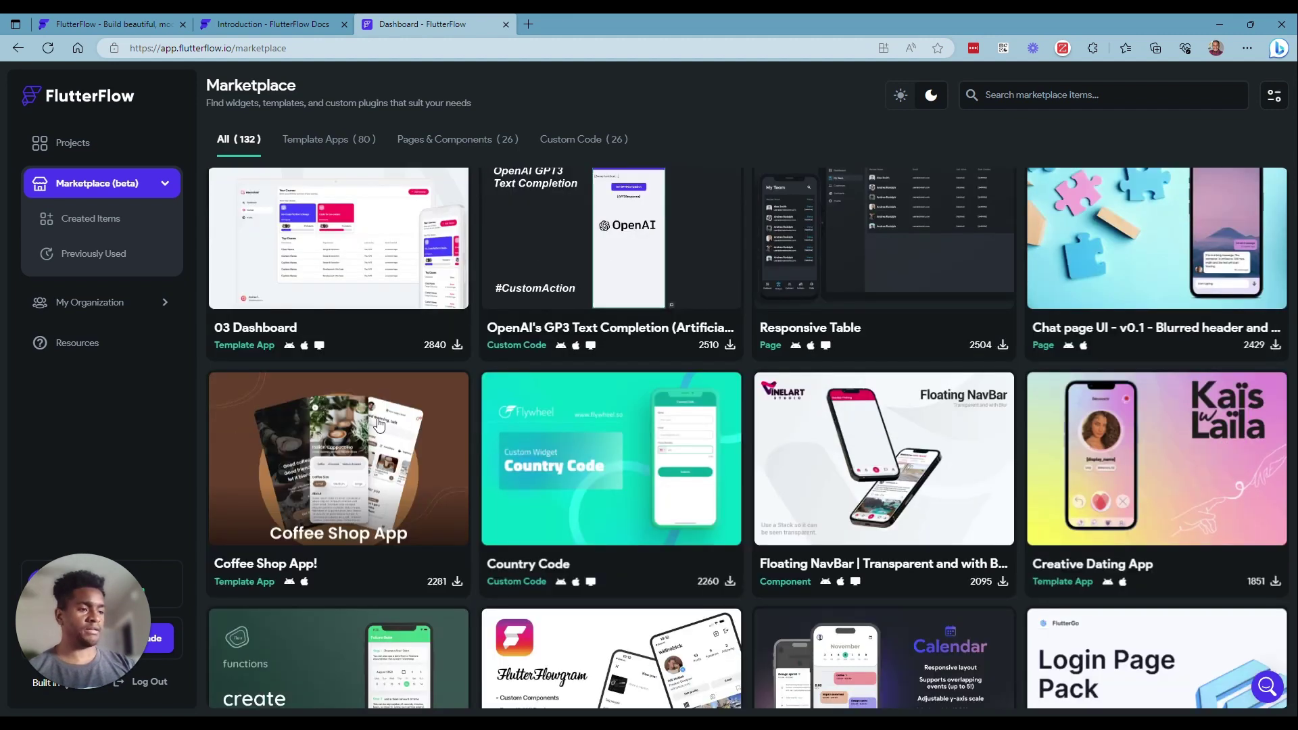
Return from the Marketplace to the Projects overview and start a new project named Demo.
scroll(378, 424, up, 1)
scroll(378, 424, up, 8)
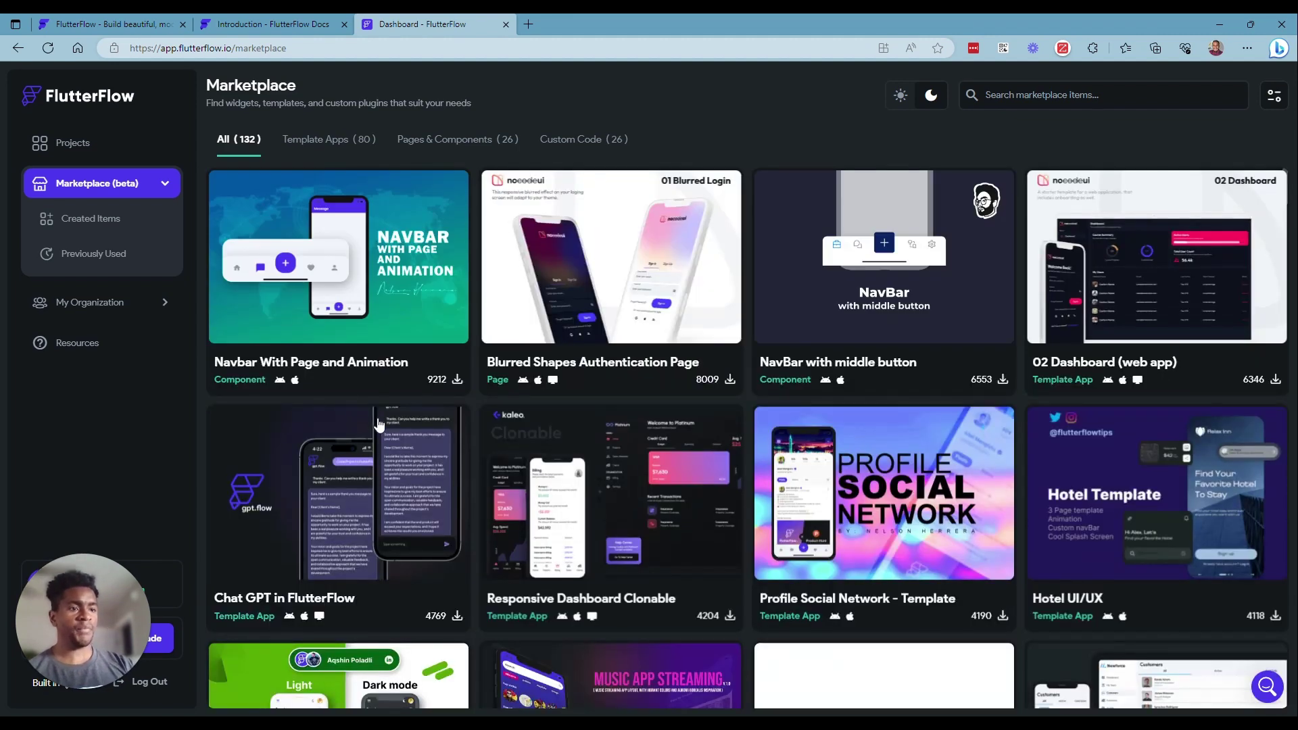
click(101, 153)
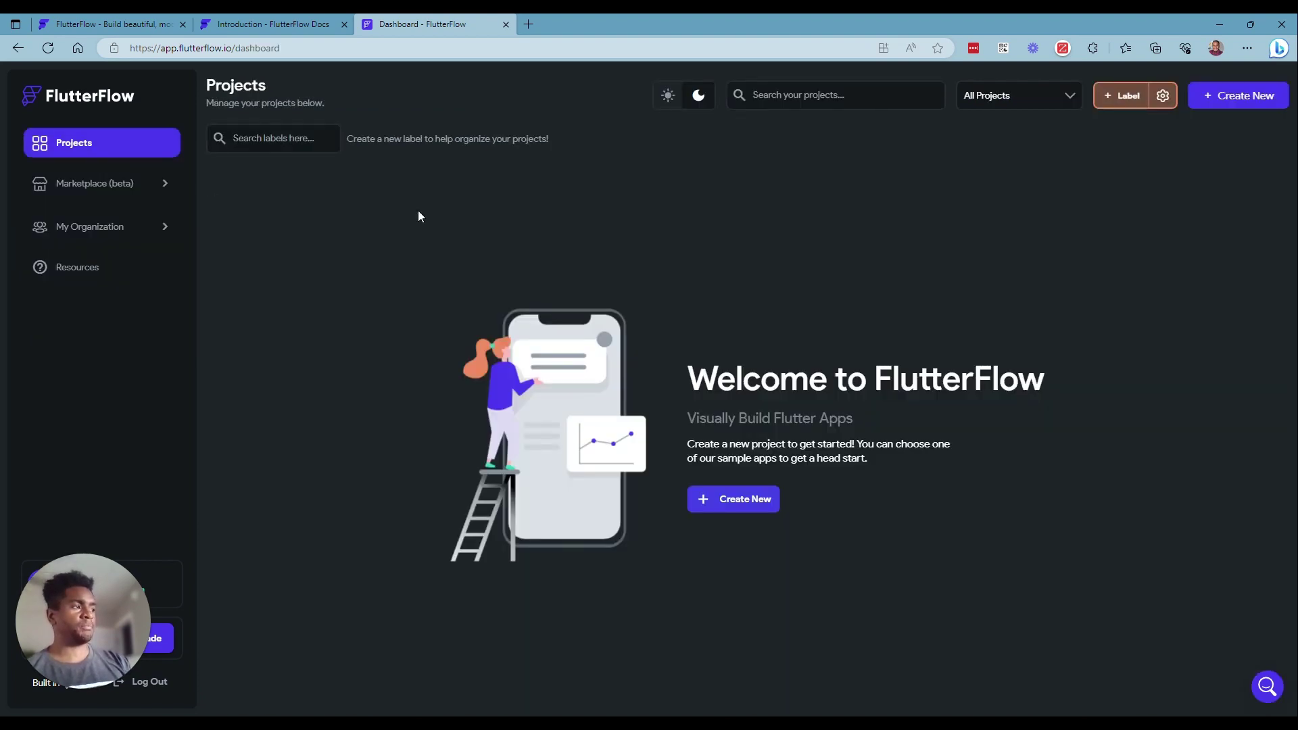
click(748, 498)
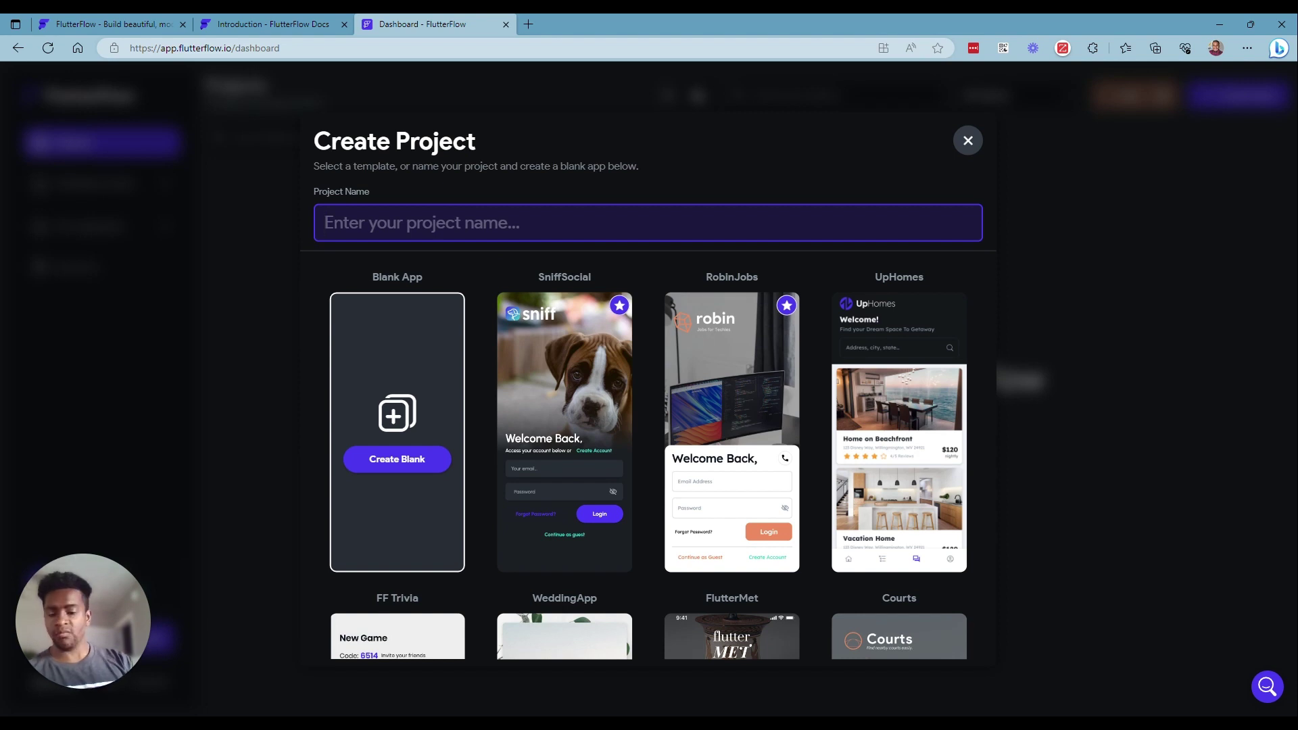
text(Demo)
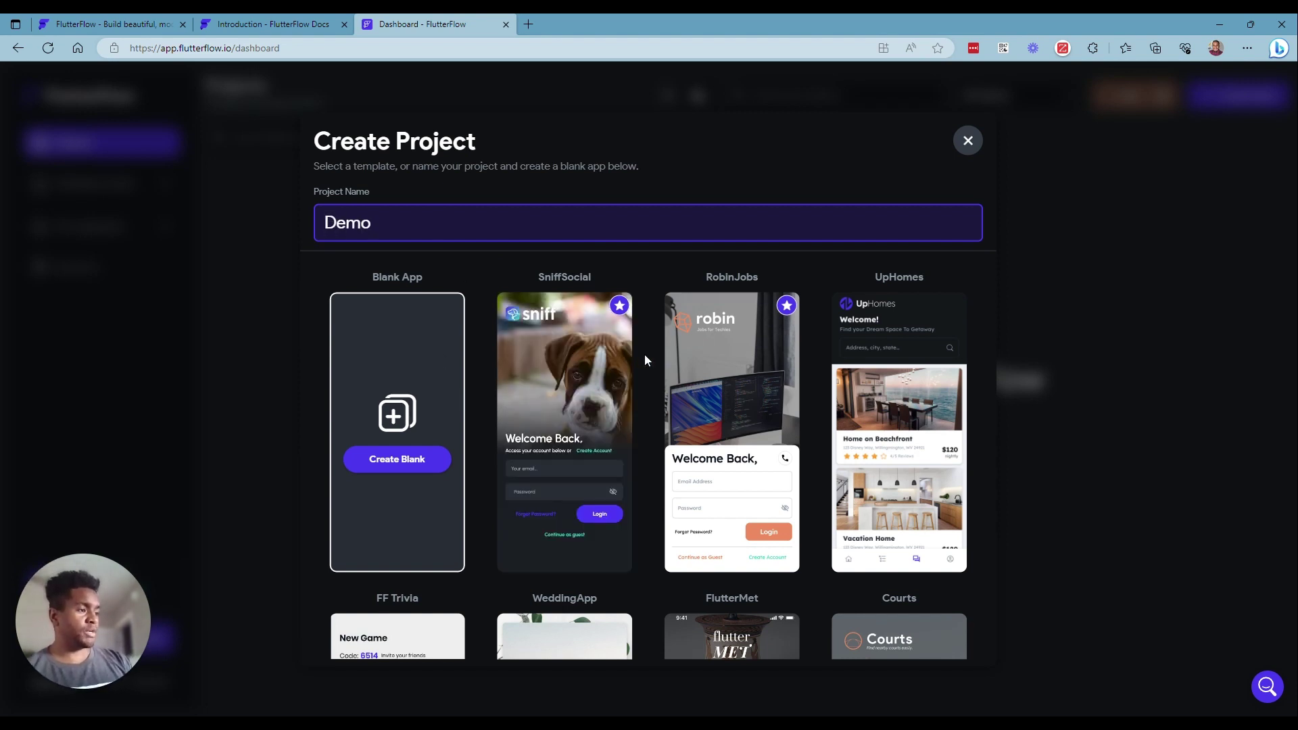
Look through the sample app templates, create the project as a blank app and skip the project setup.
scroll(673, 363, down, 1)
scroll(598, 370, down, 2)
scroll(599, 370, down, 3)
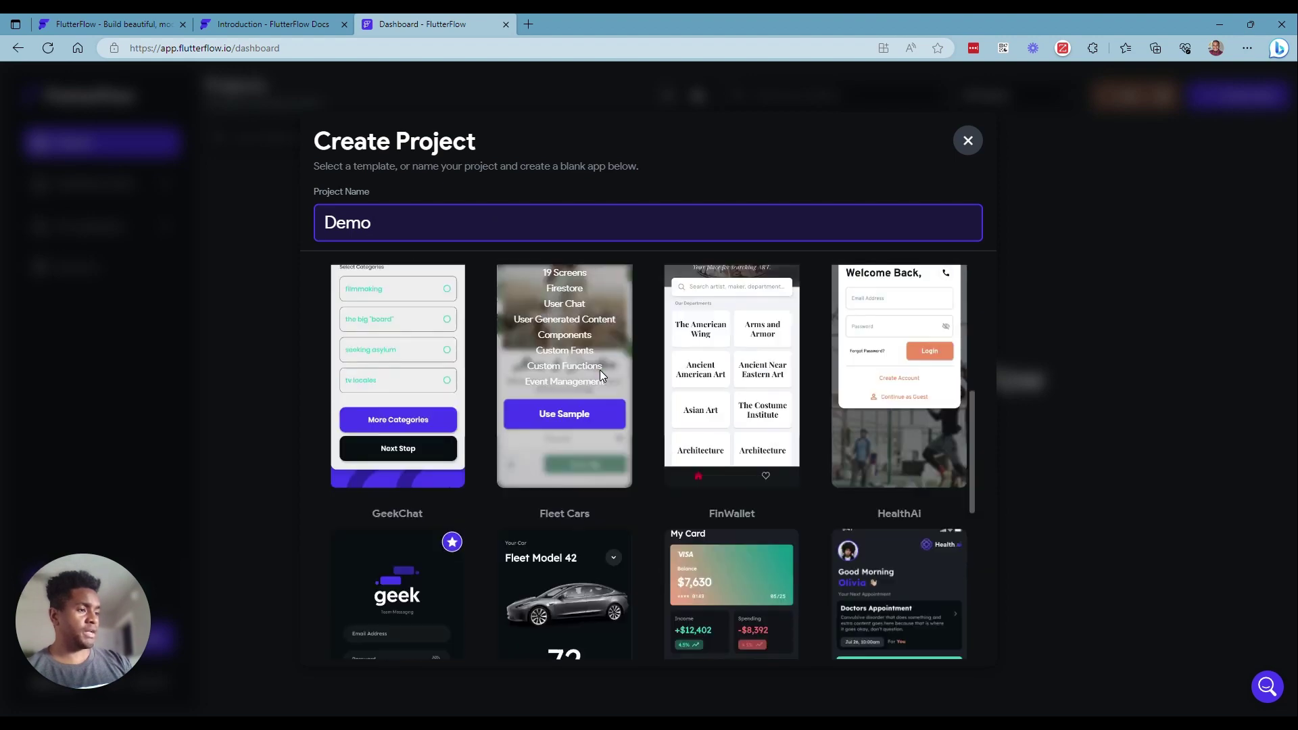
scroll(533, 385, up, 1)
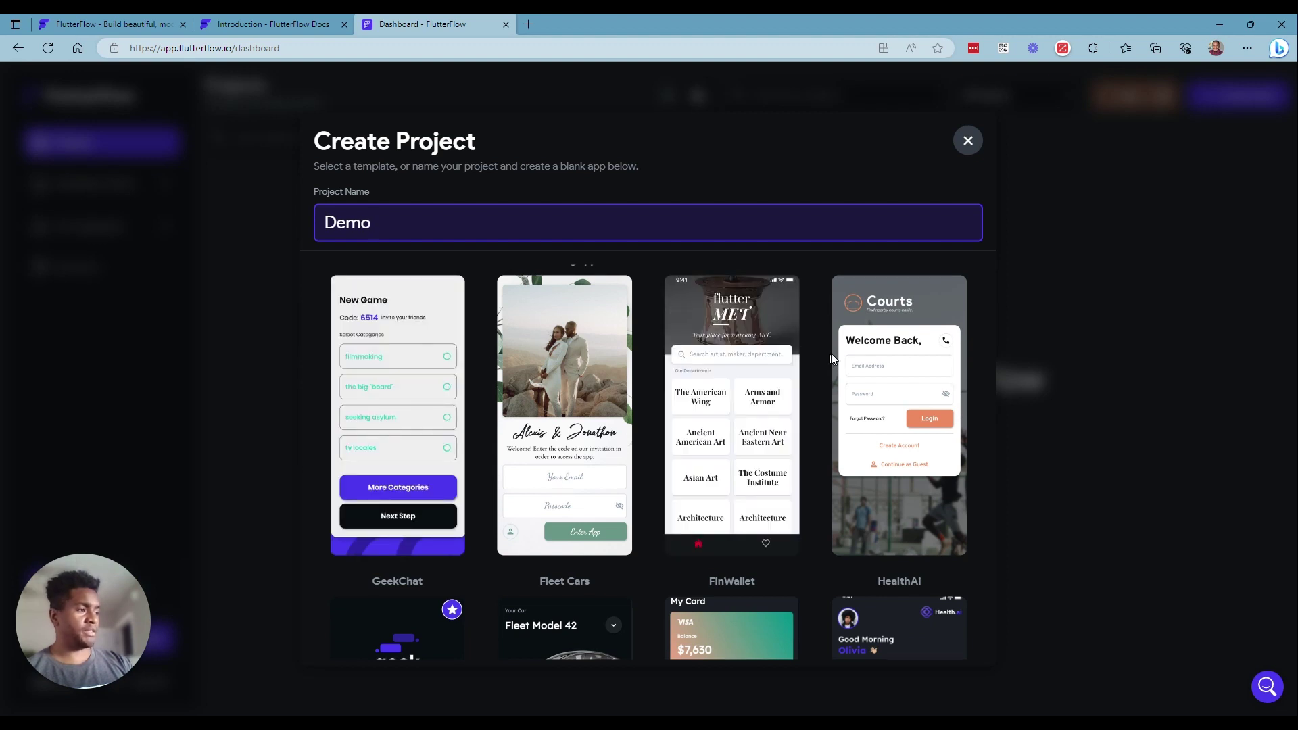
scroll(627, 403, up, 3)
scroll(627, 404, up, 2)
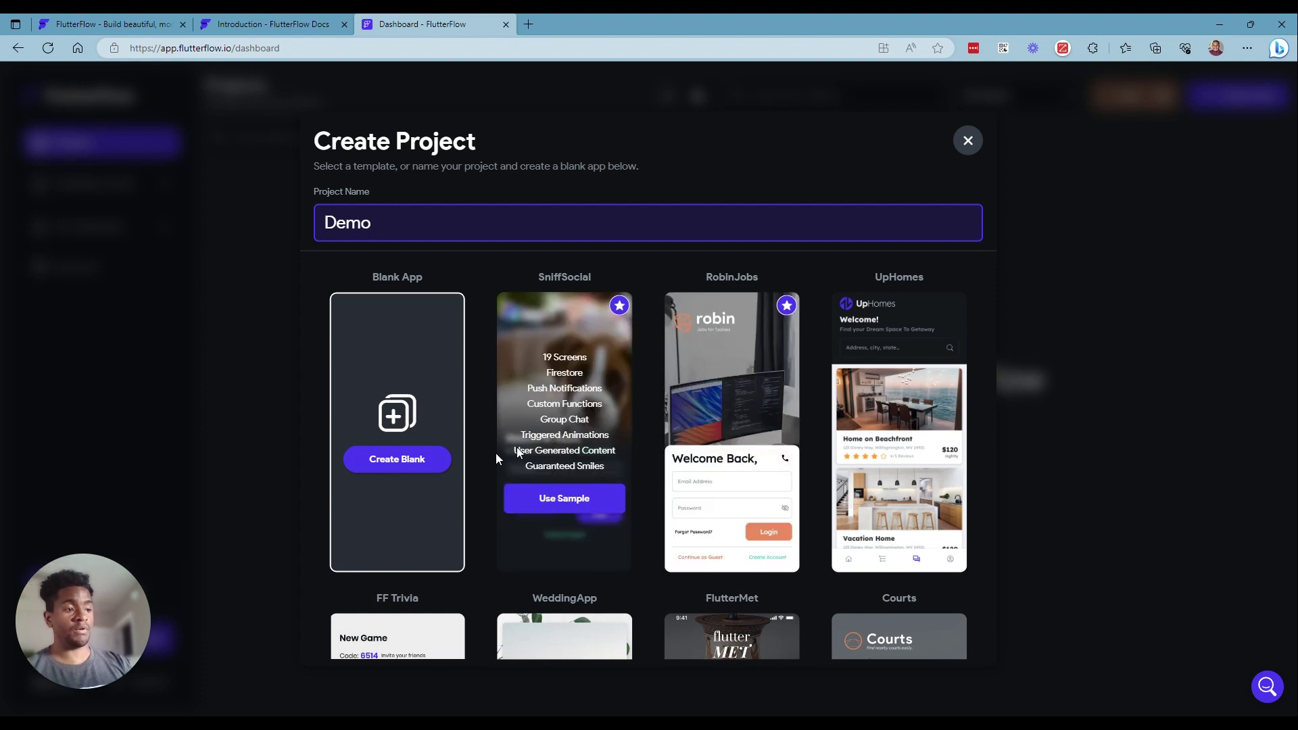
click(416, 460)
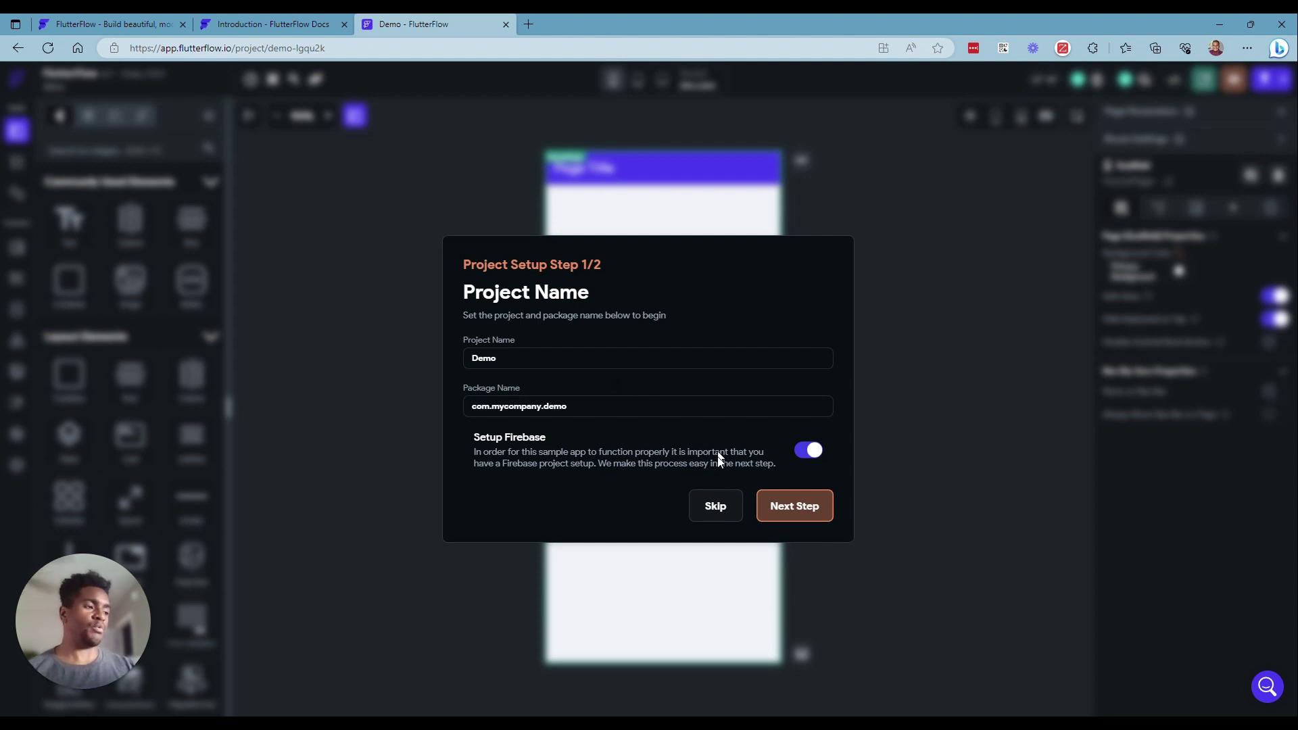
click(716, 507)
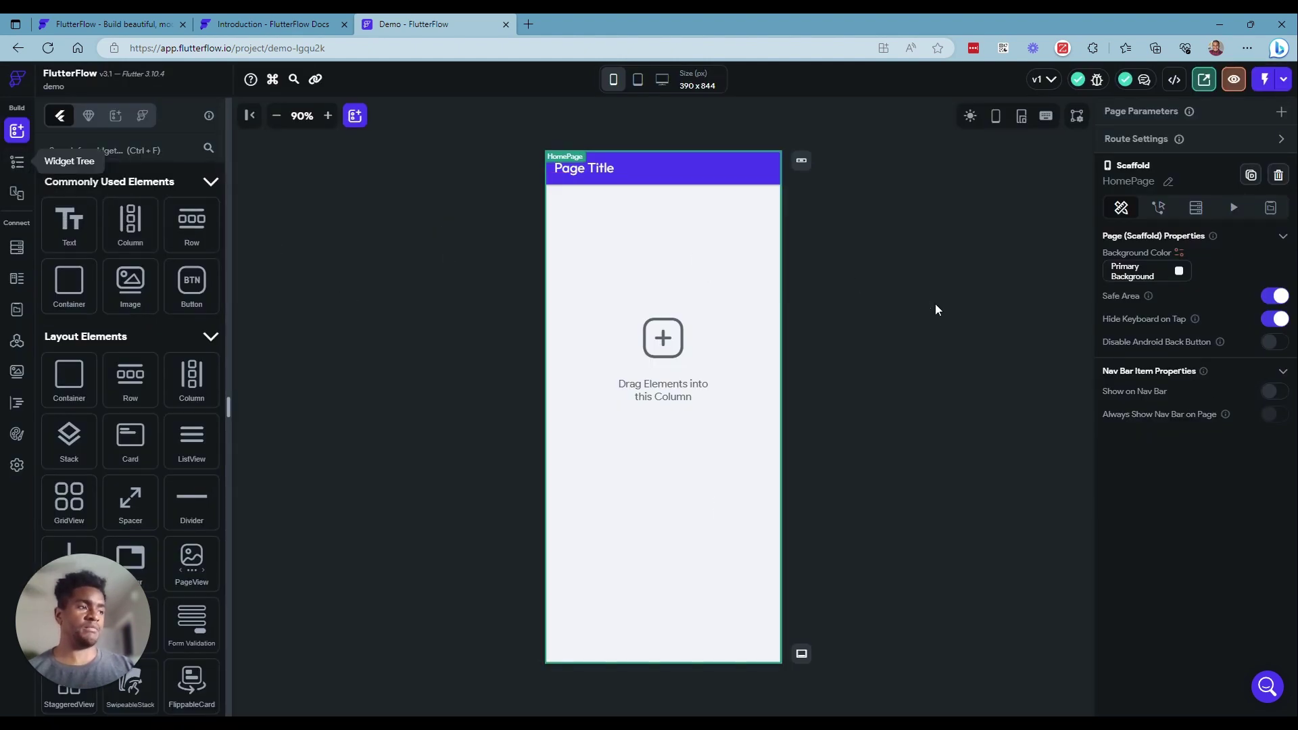
Delete the AppBar and the Column from the HomePage, leaving the page empty.
click(715, 179)
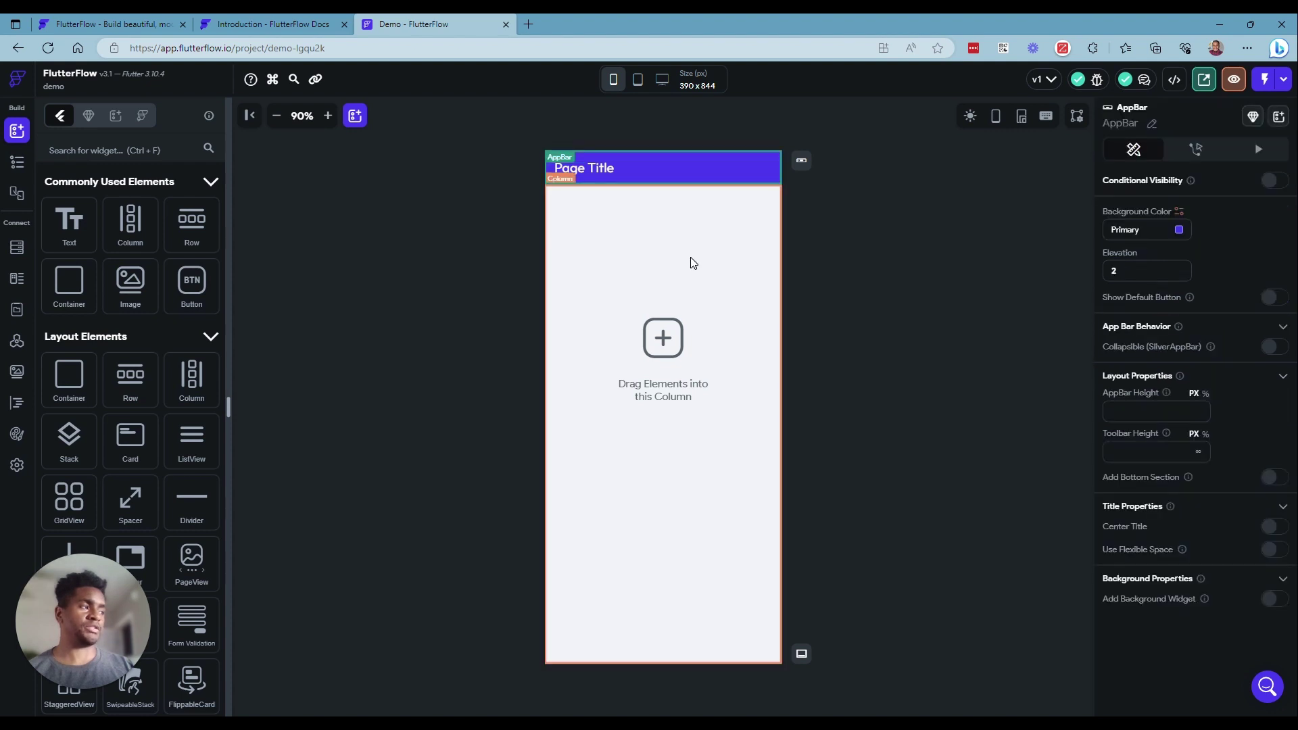
click(691, 263)
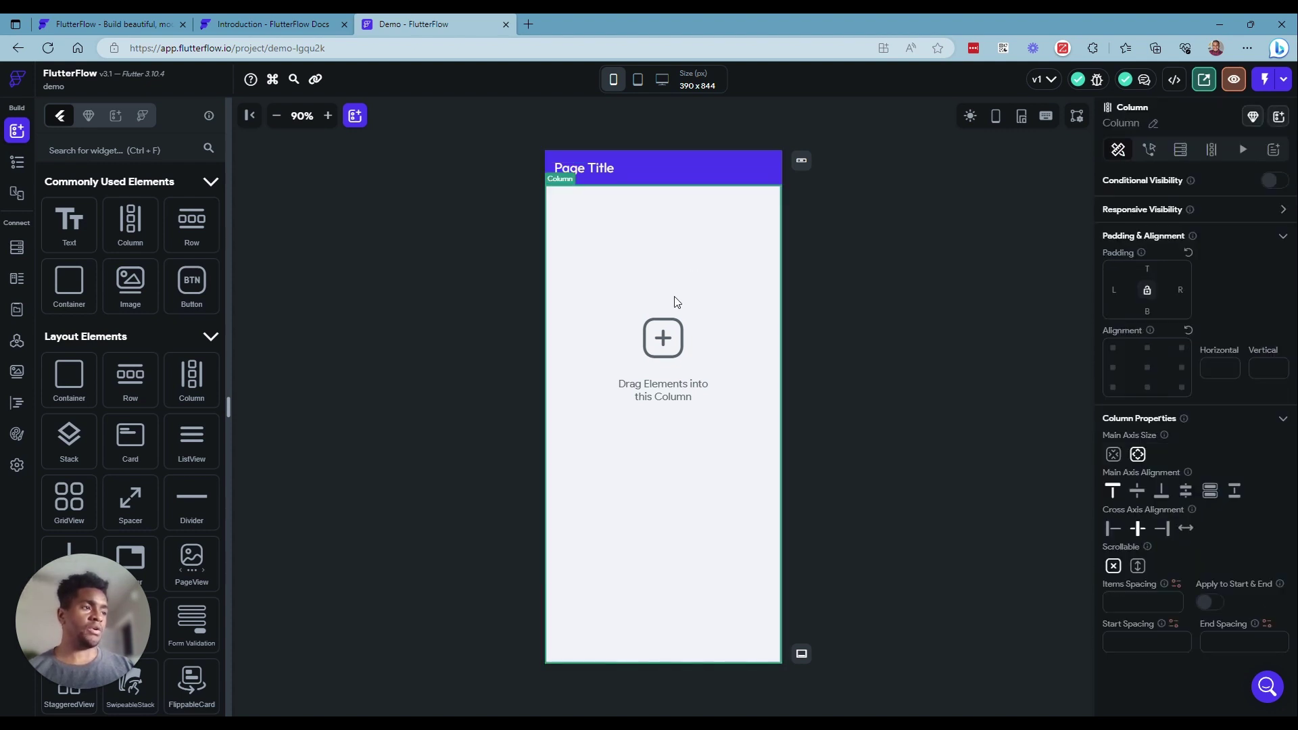
click(673, 183)
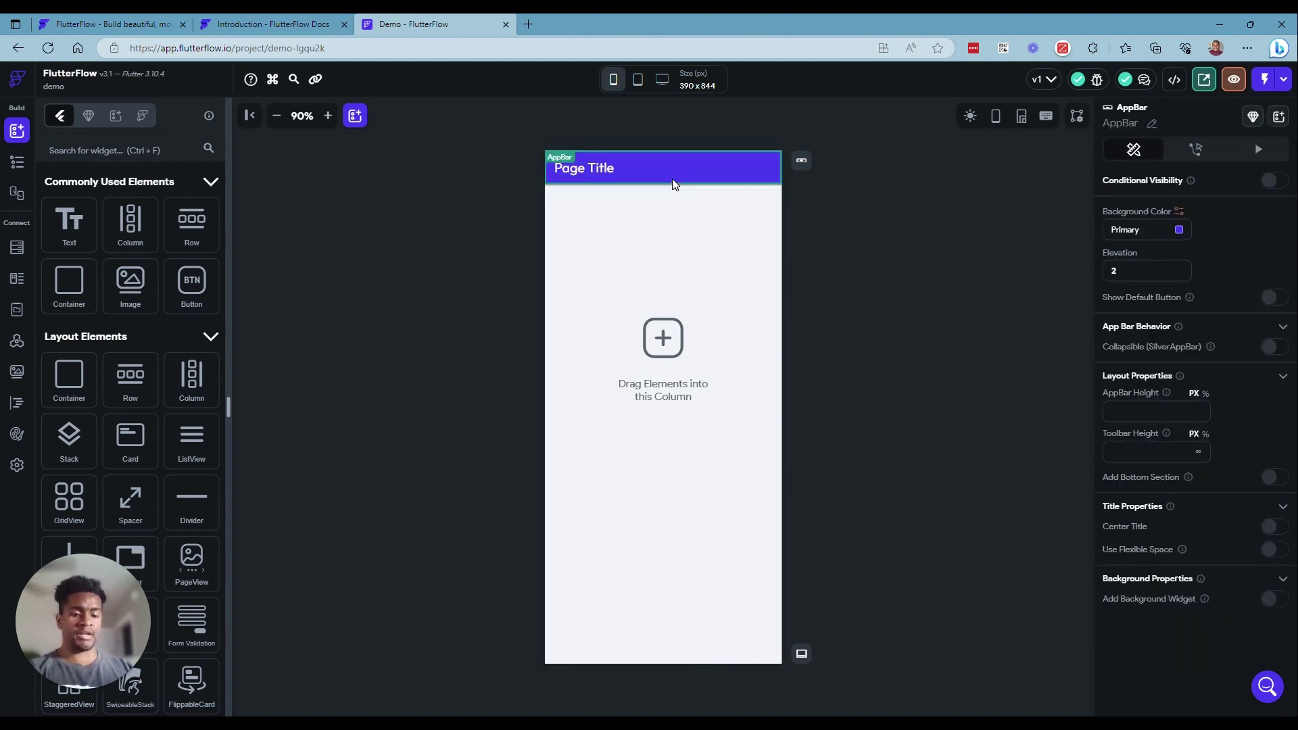
key(Delete)
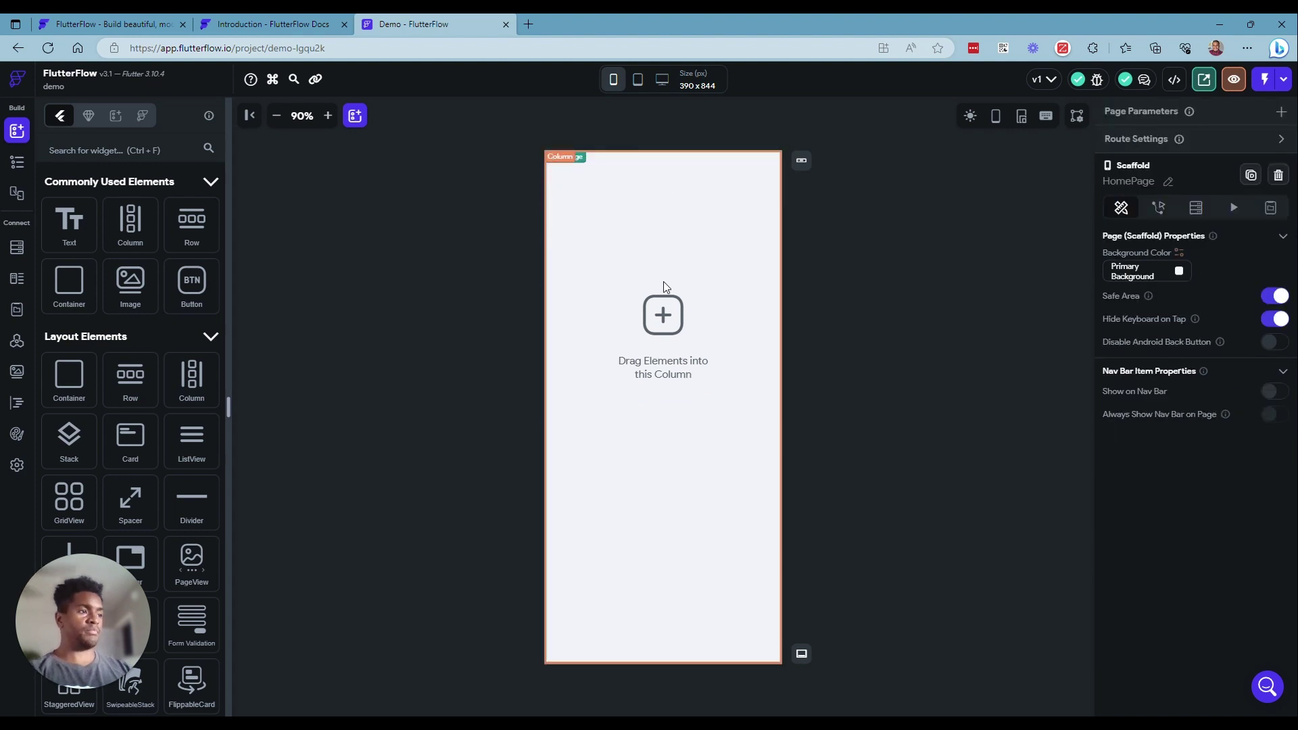
click(715, 273)
key(Delete)
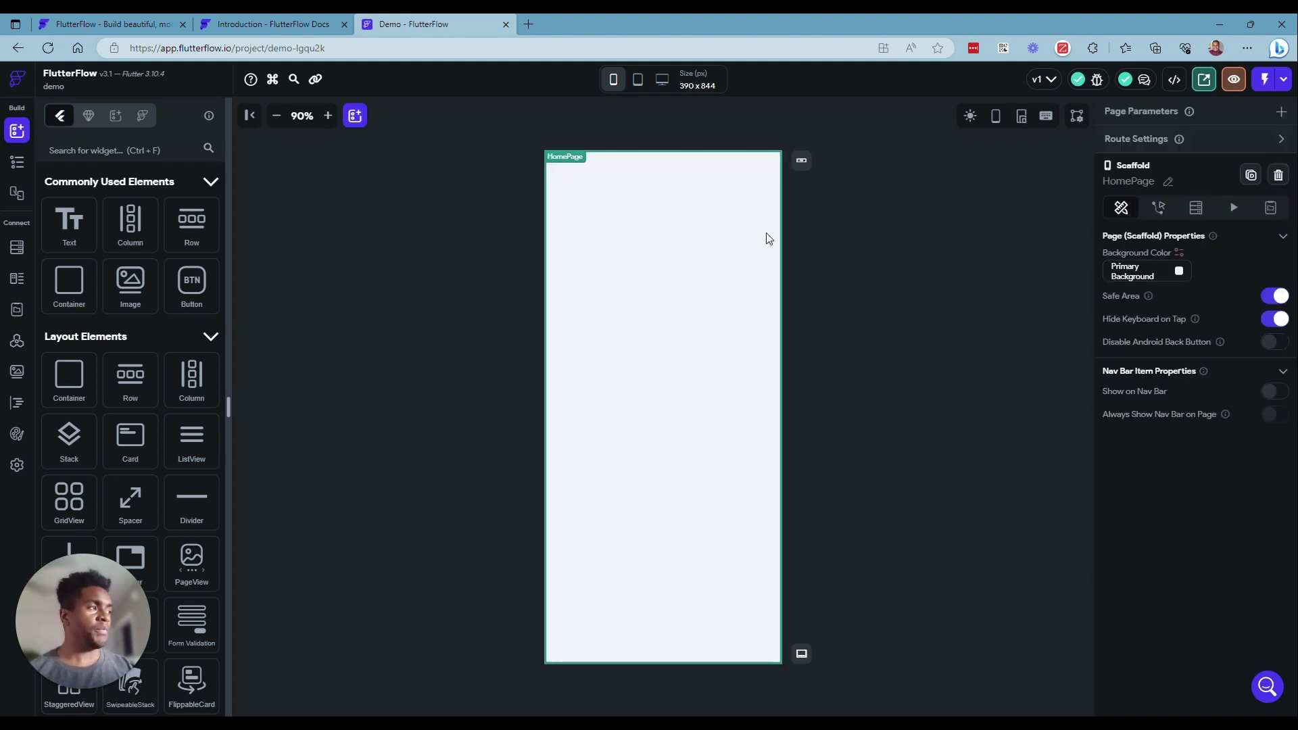
Start a Test mode session for the app, return to the Demo project and close the run versions pop-up.
click(1283, 81)
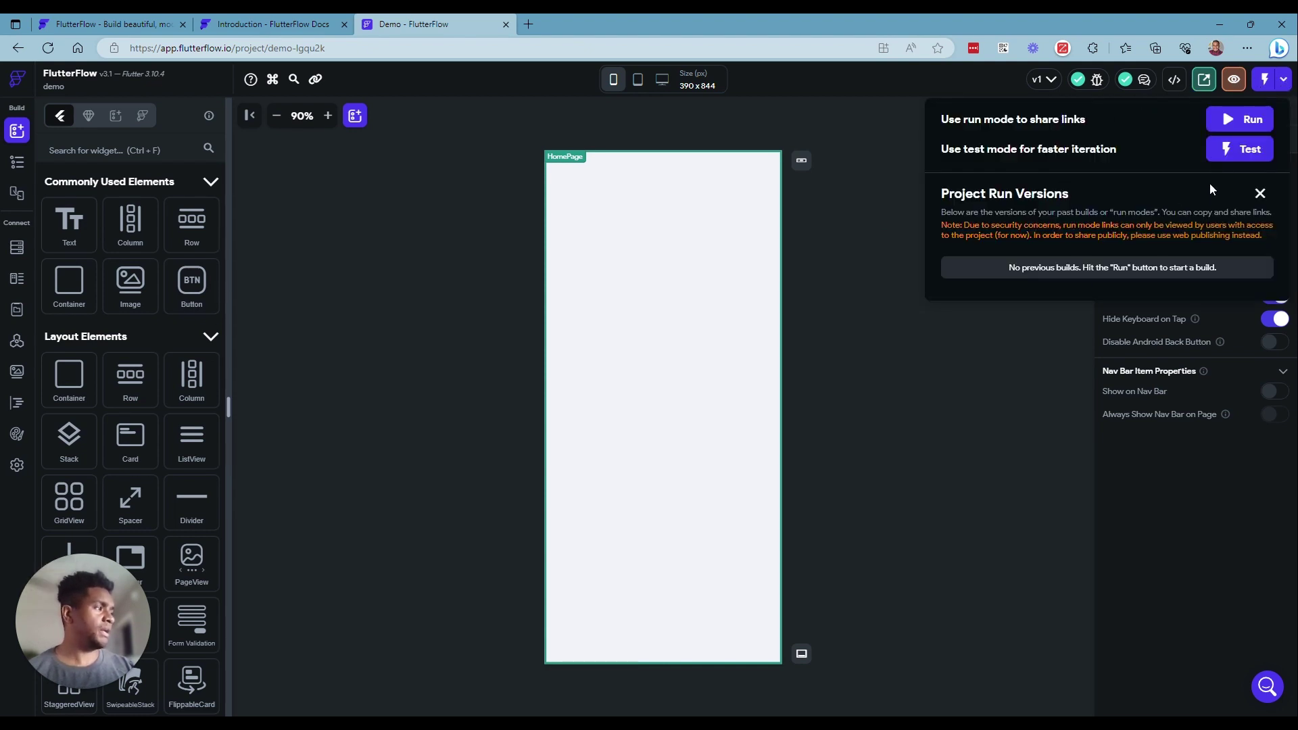
click(1241, 147)
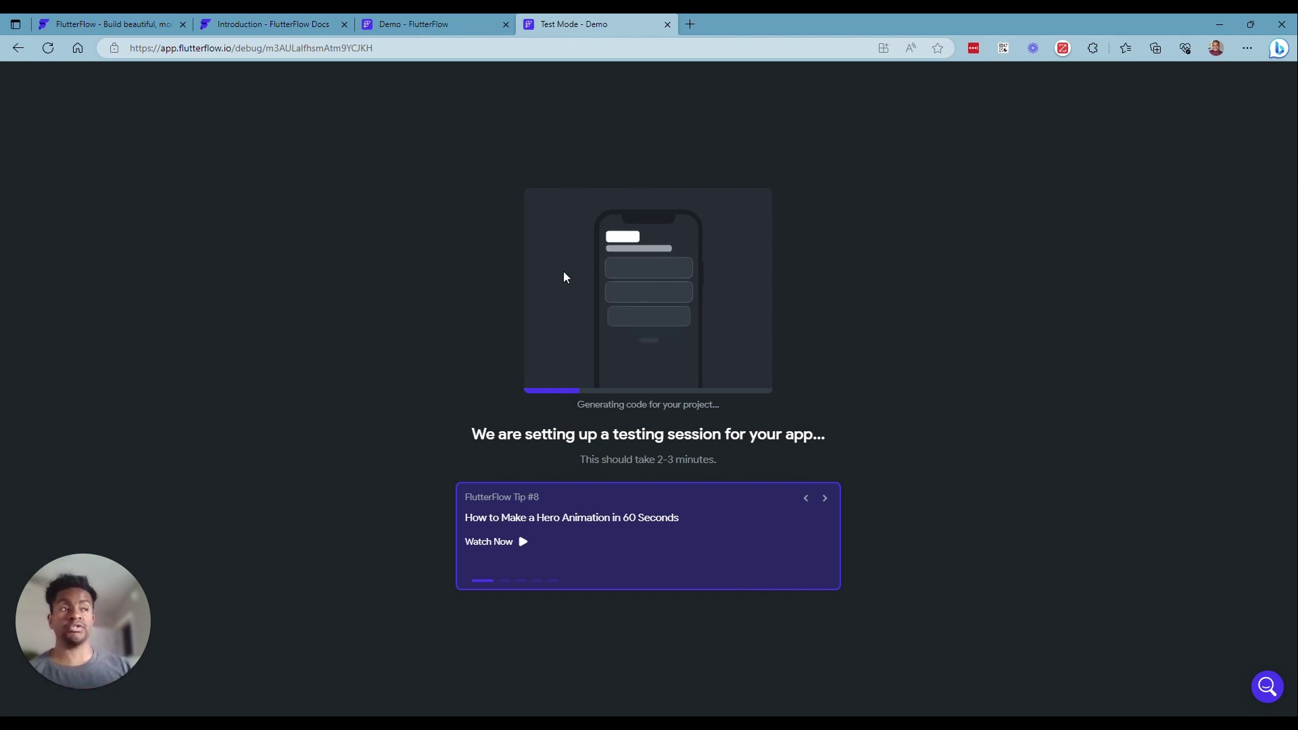
click(428, 28)
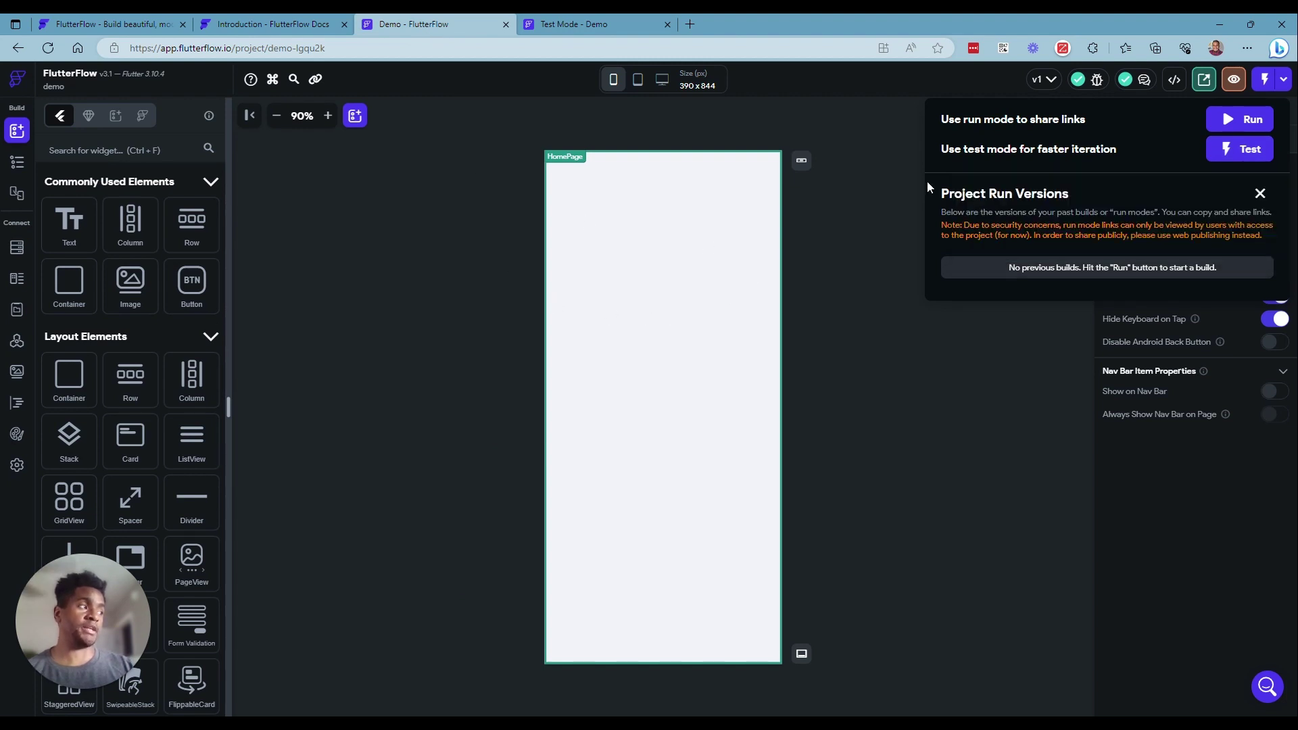
click(1259, 195)
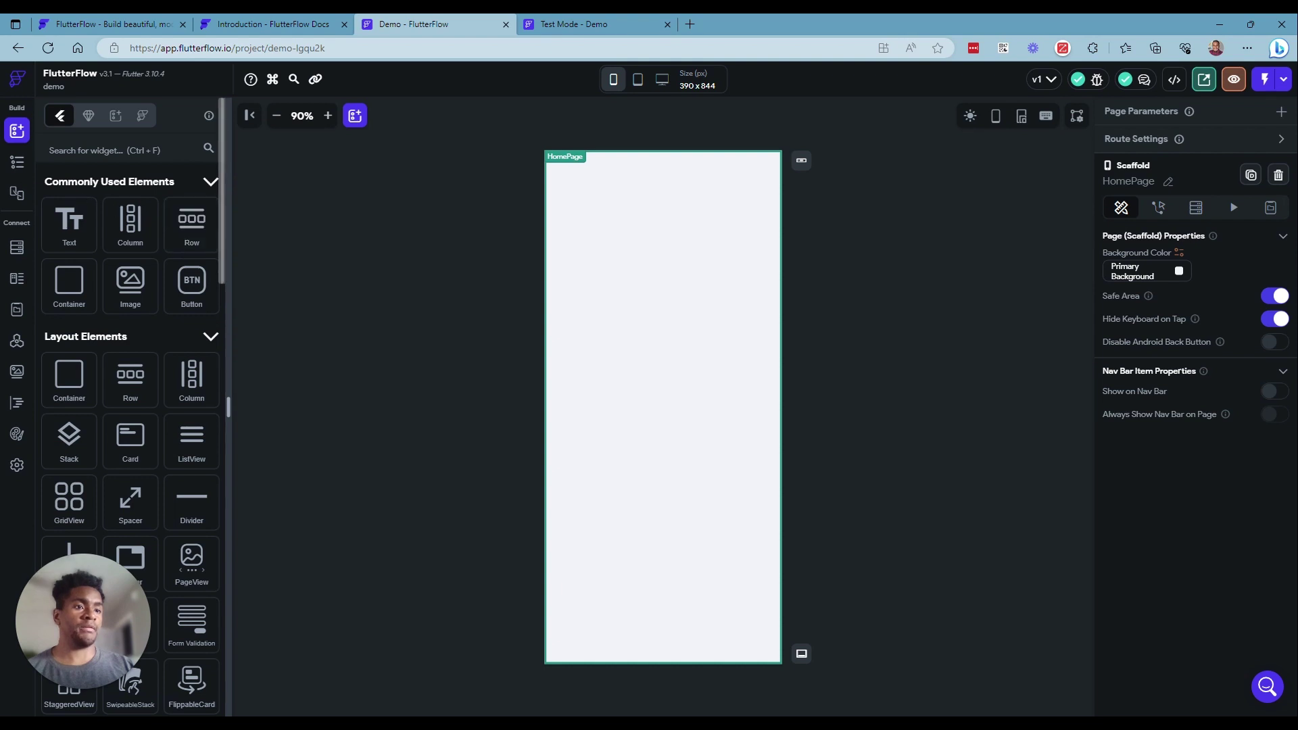
View the Widget Tree and the widget palette, and check the test session's progress before returning to the Demo project's Widget Tree.
click(13, 164)
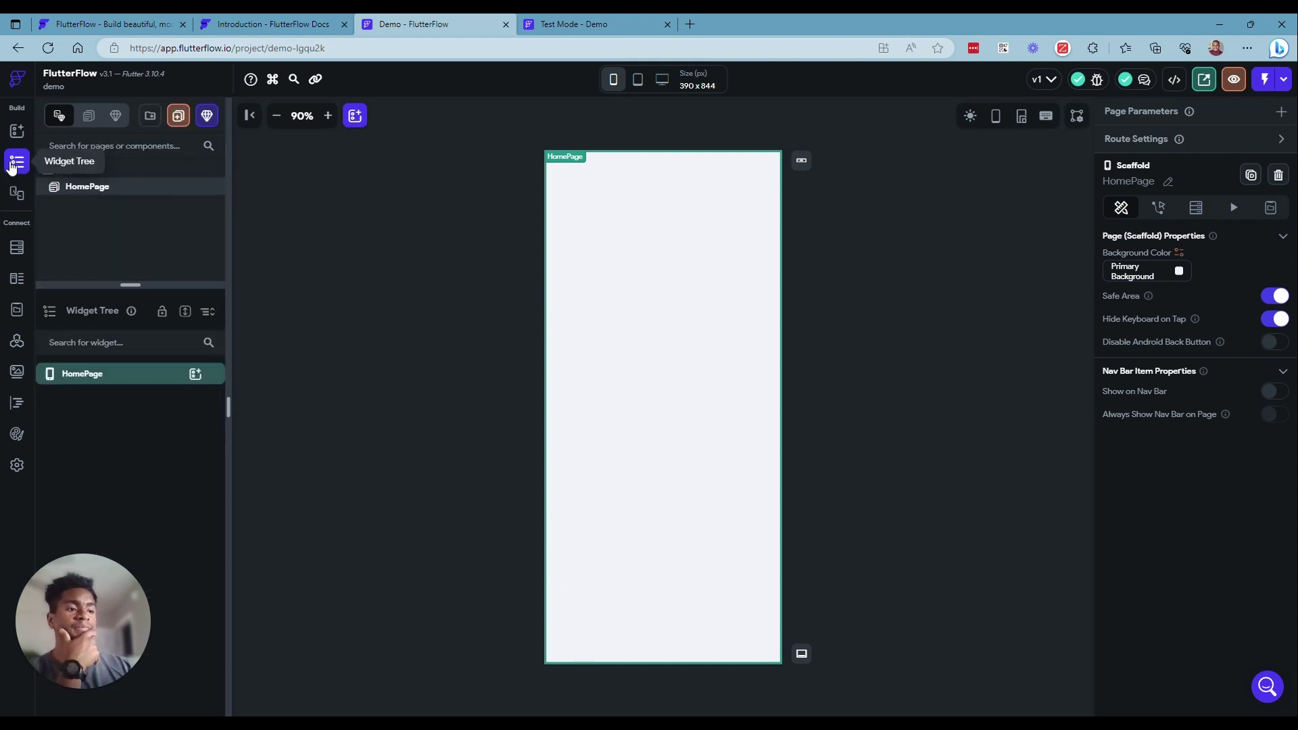
click(17, 130)
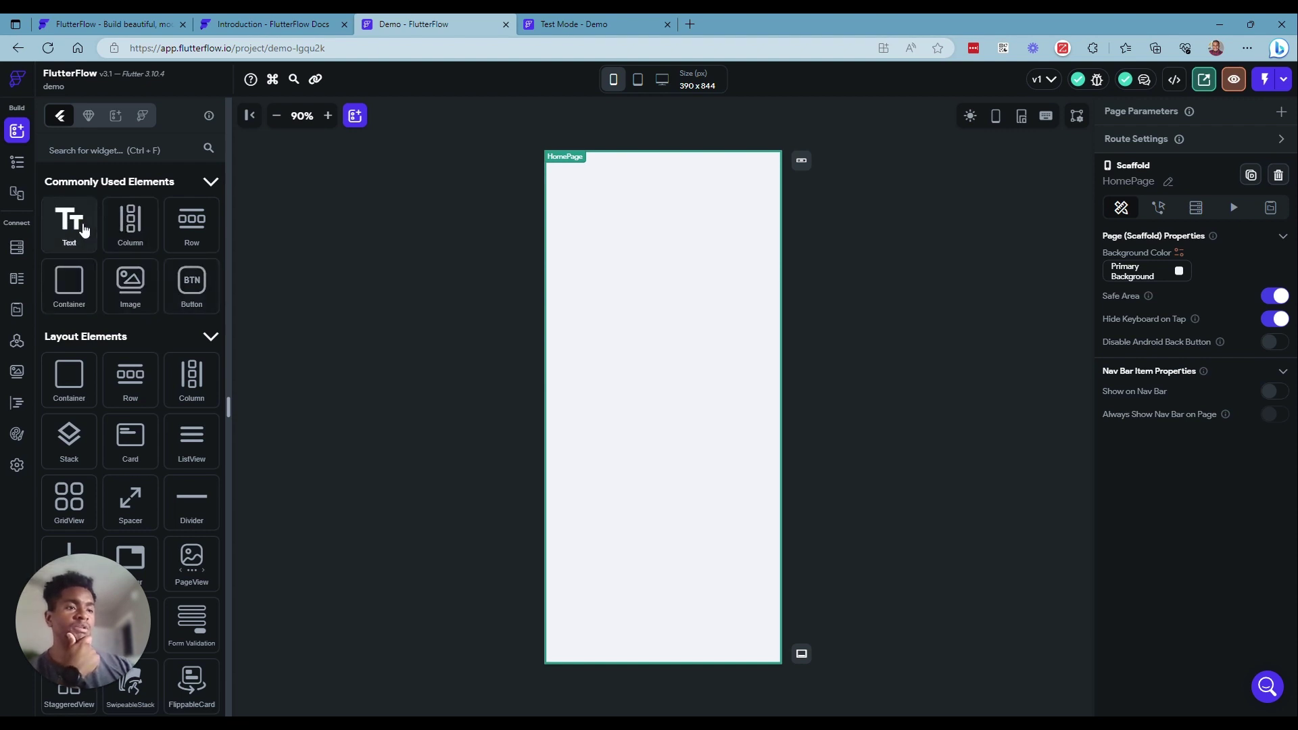
click(17, 162)
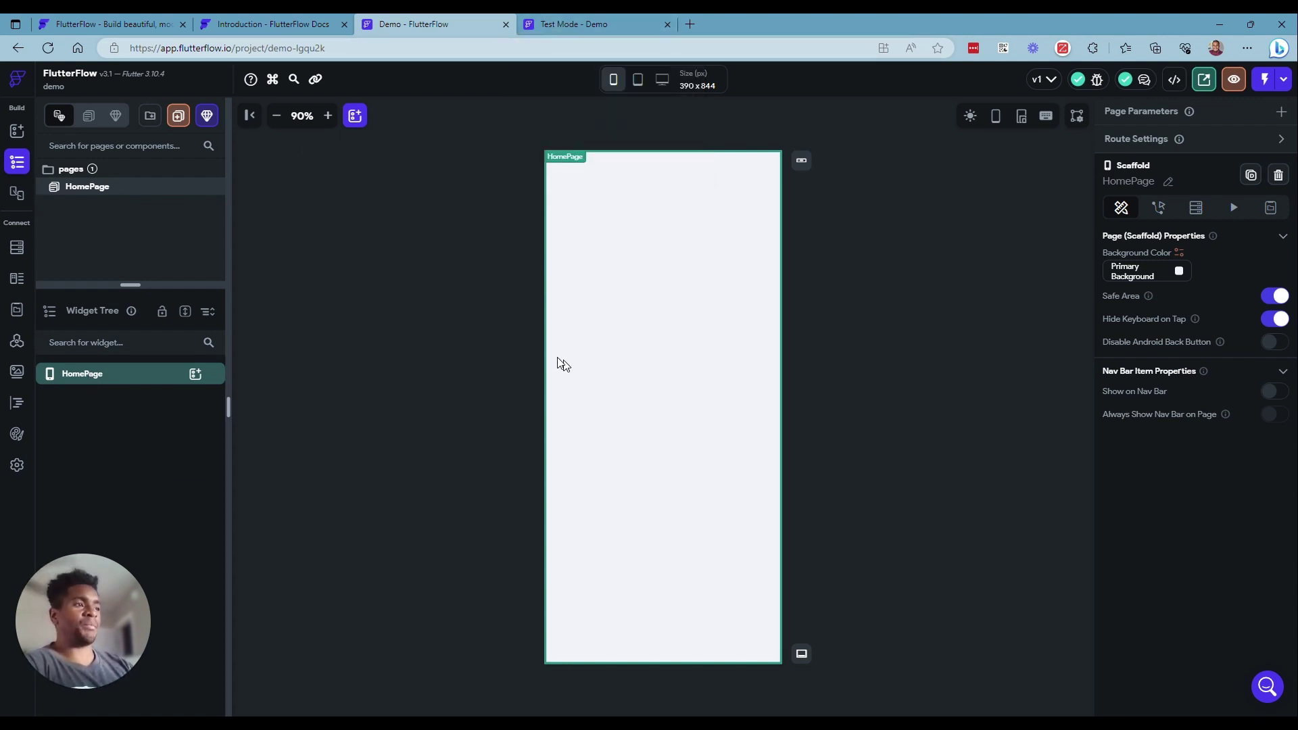
click(574, 20)
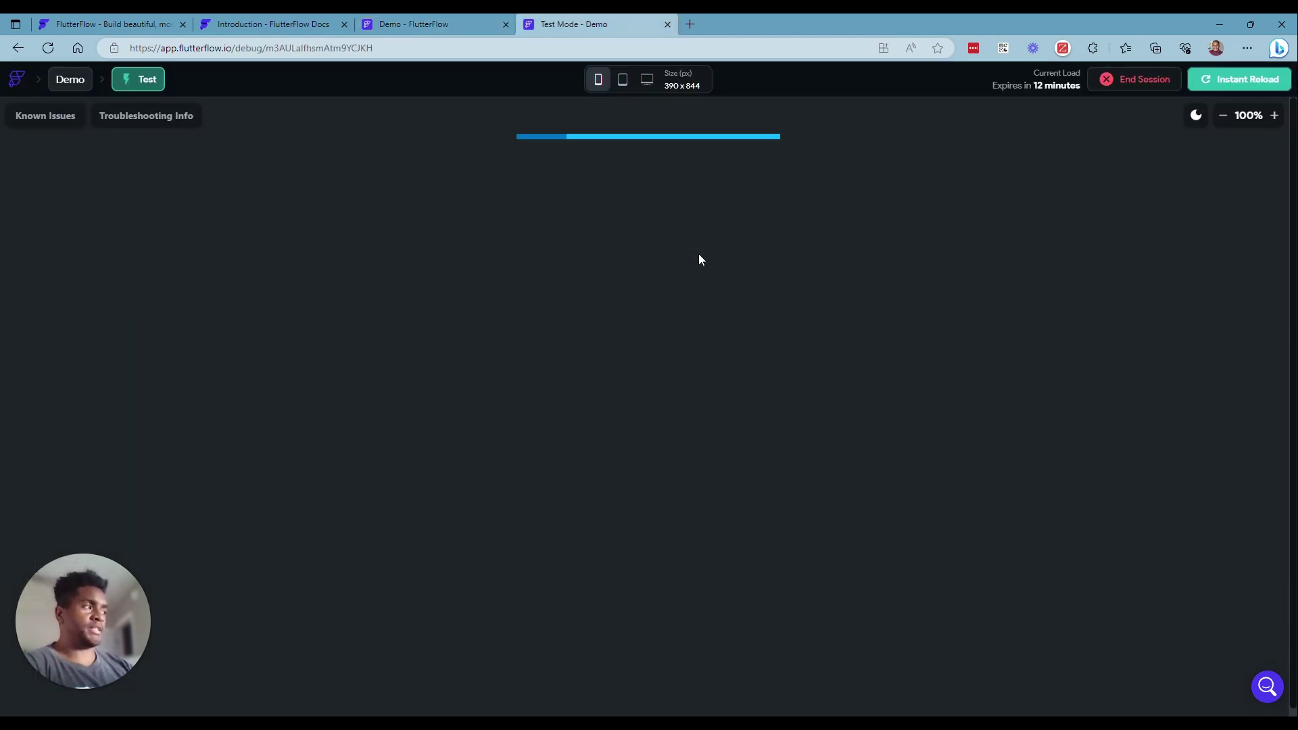
click(424, 27)
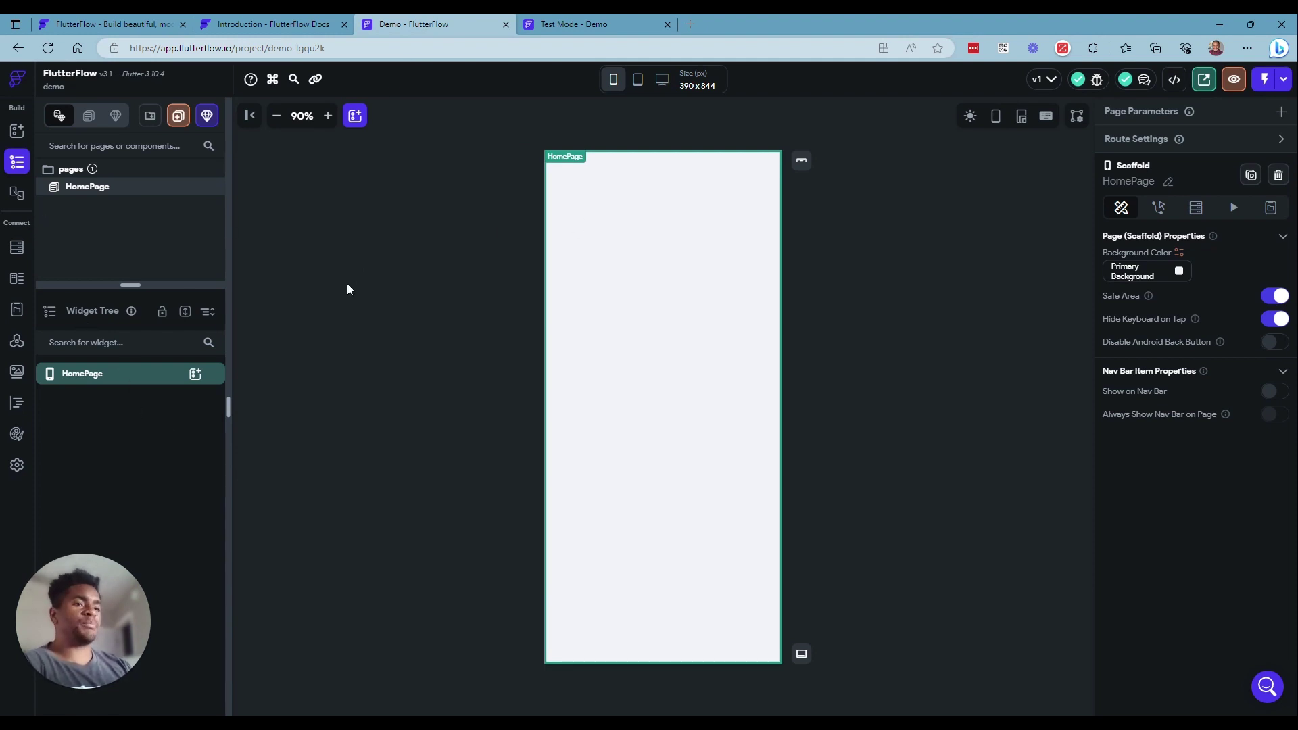
Add a Text widget as a child of HomePage, and collapse and re-expand HomePage in the Widget Tree.
click(194, 374)
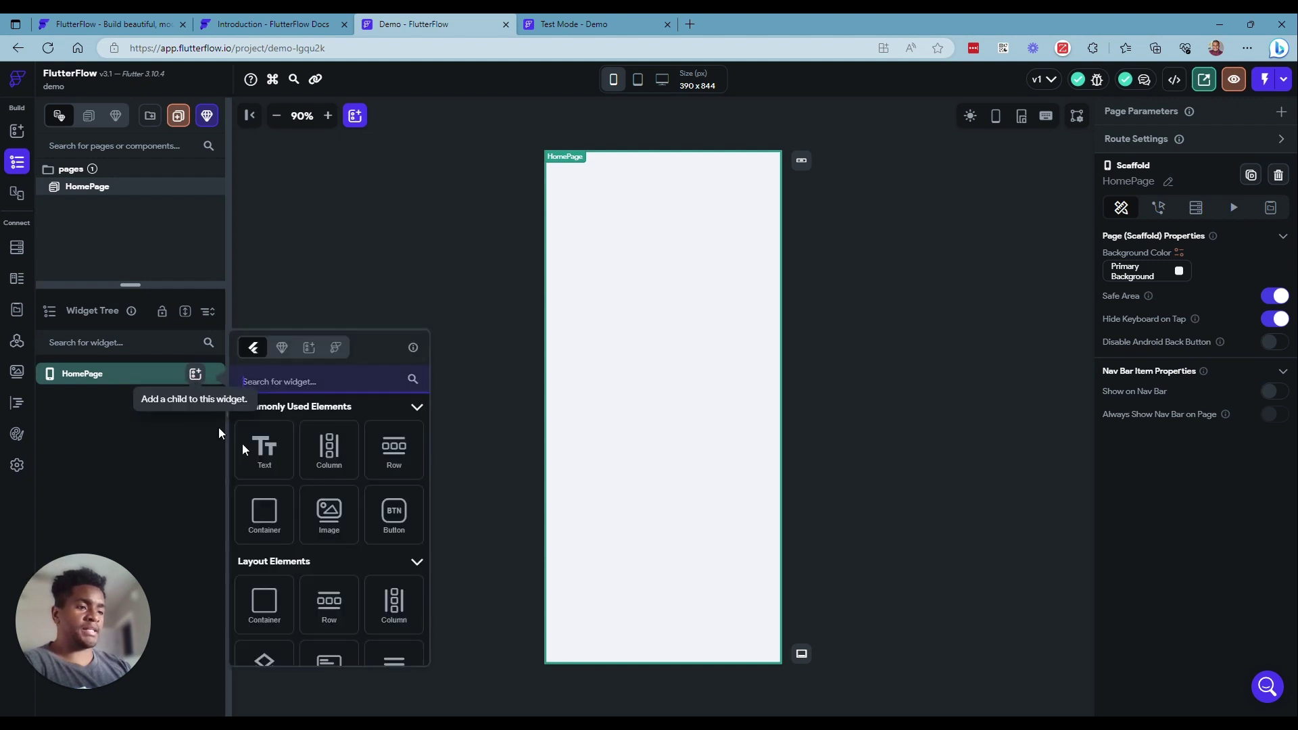
click(277, 461)
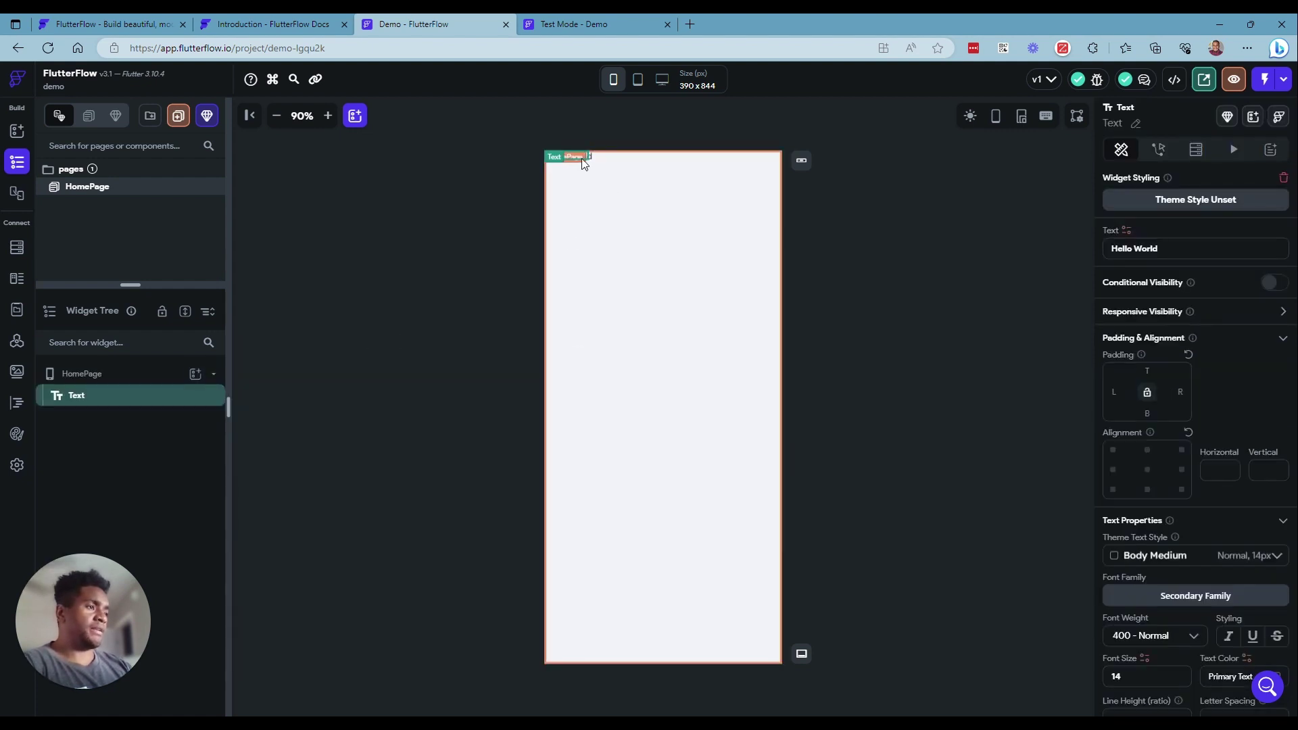
click(909, 342)
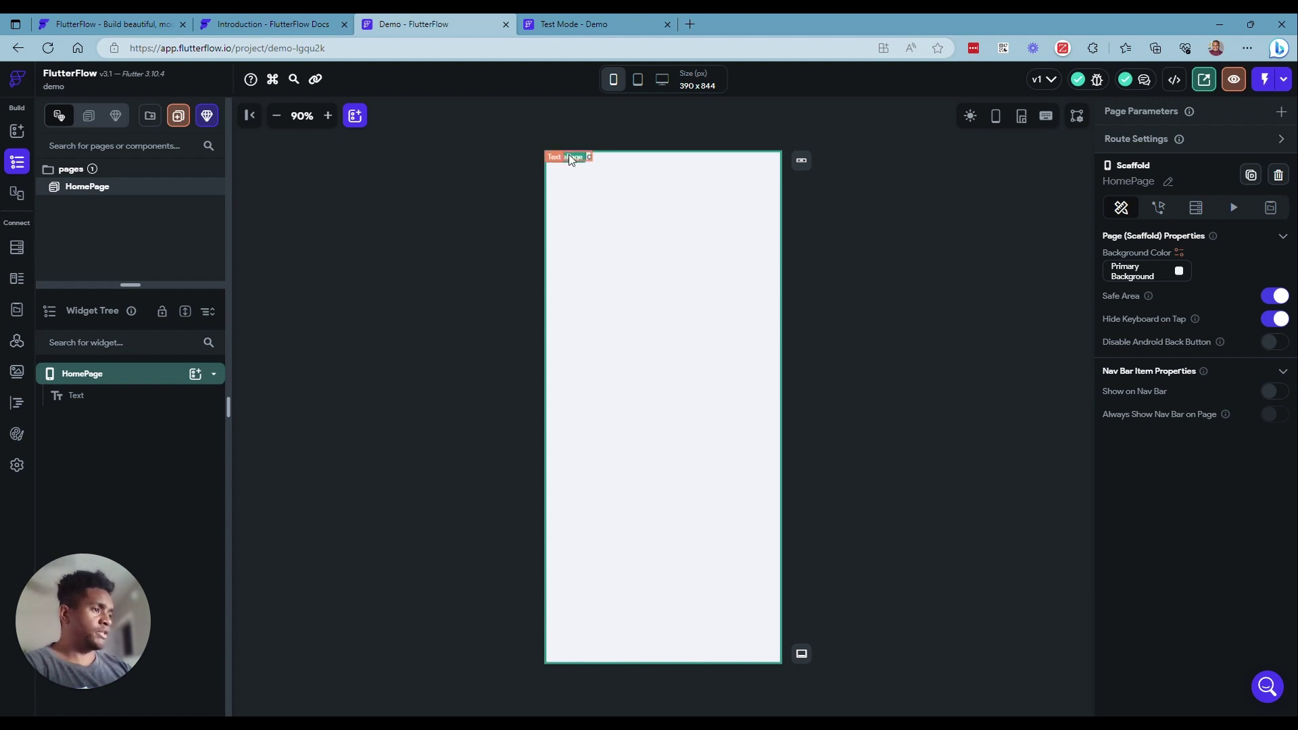
click(160, 374)
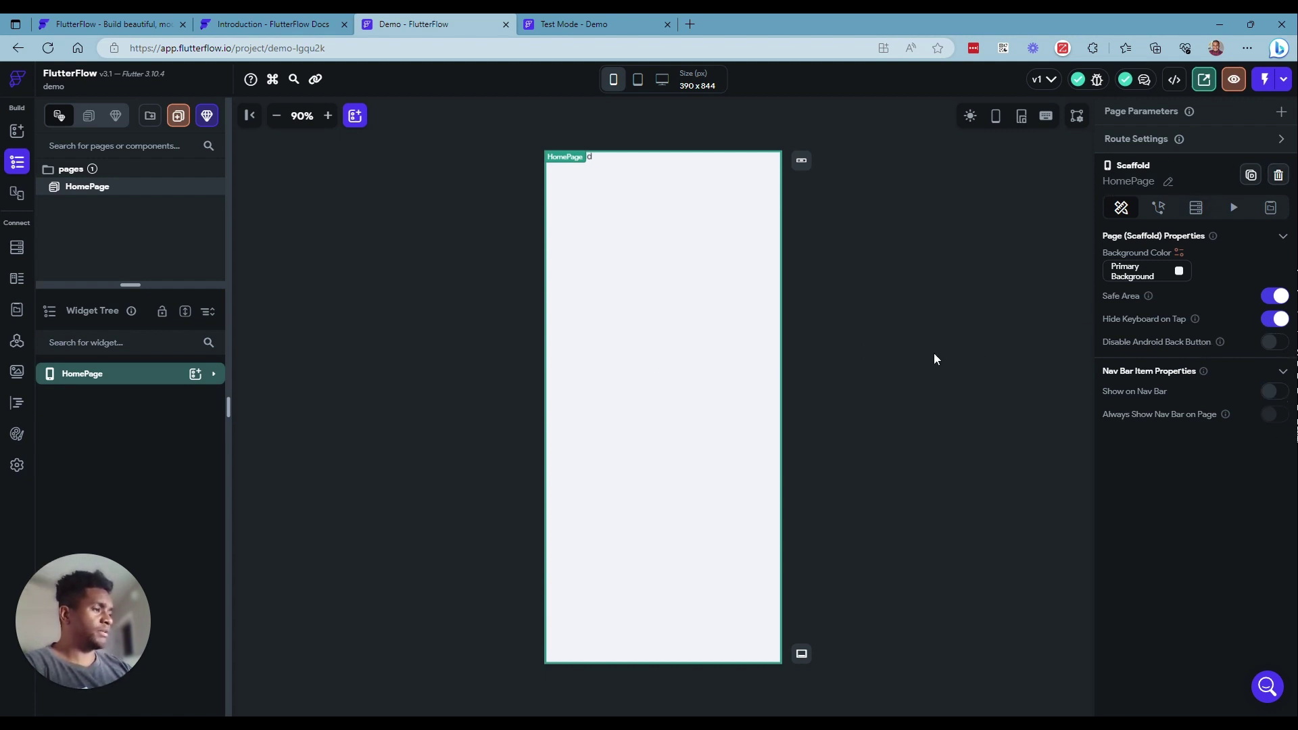
click(214, 374)
Set the font size of the HomePage's Text widget to 50.
click(128, 395)
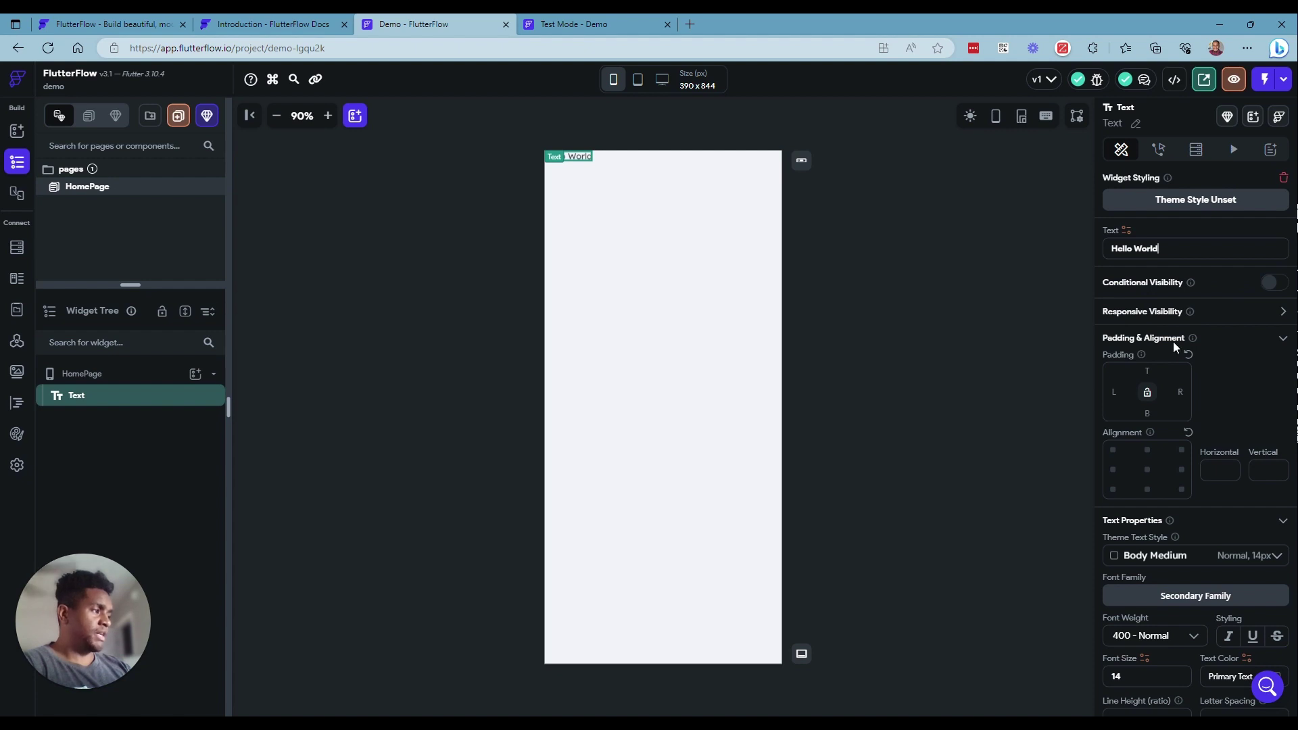
scroll(1284, 383, down, 2)
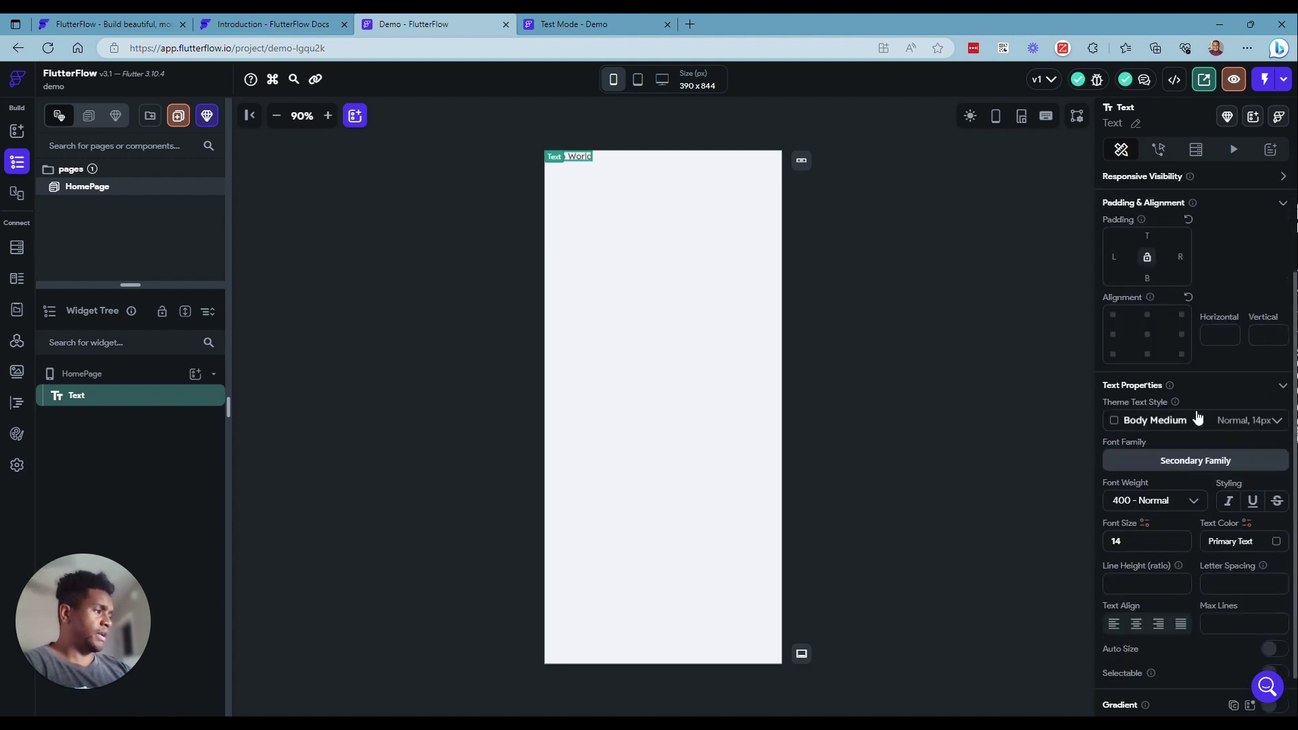
scroll(1196, 421, down, 1)
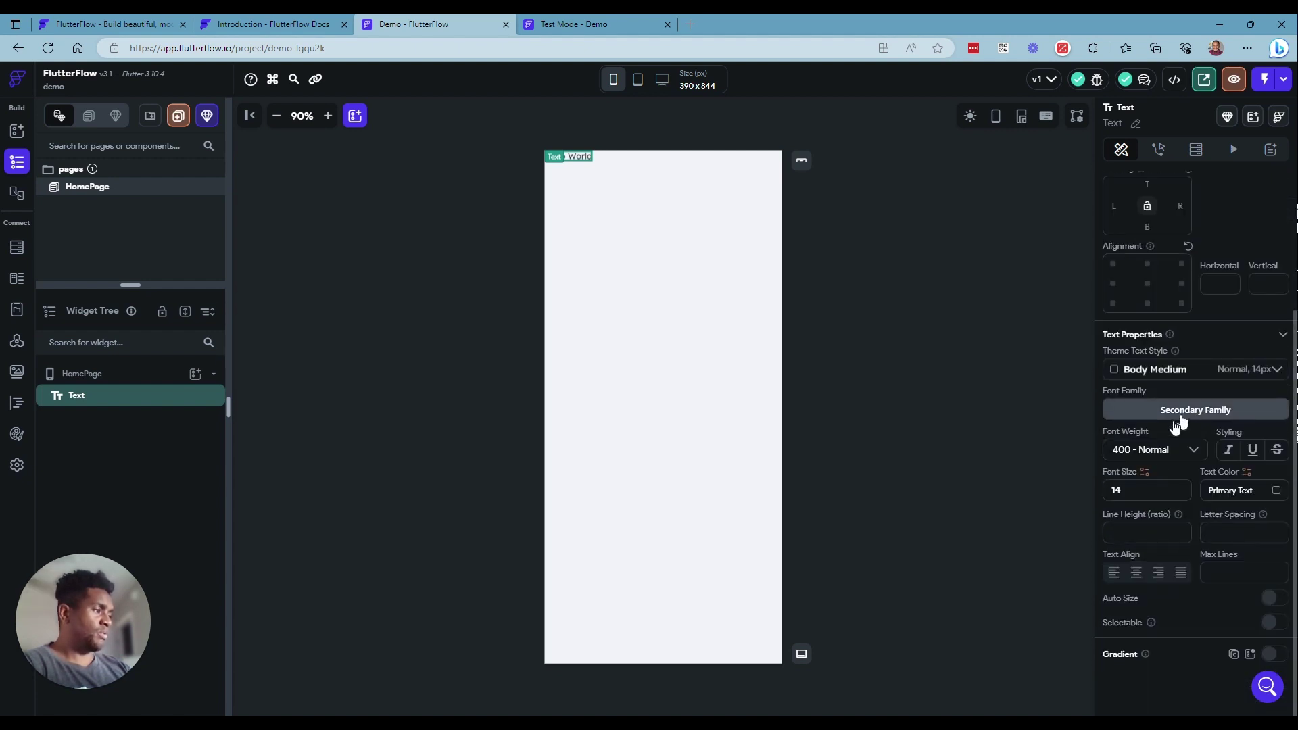
click(1160, 487)
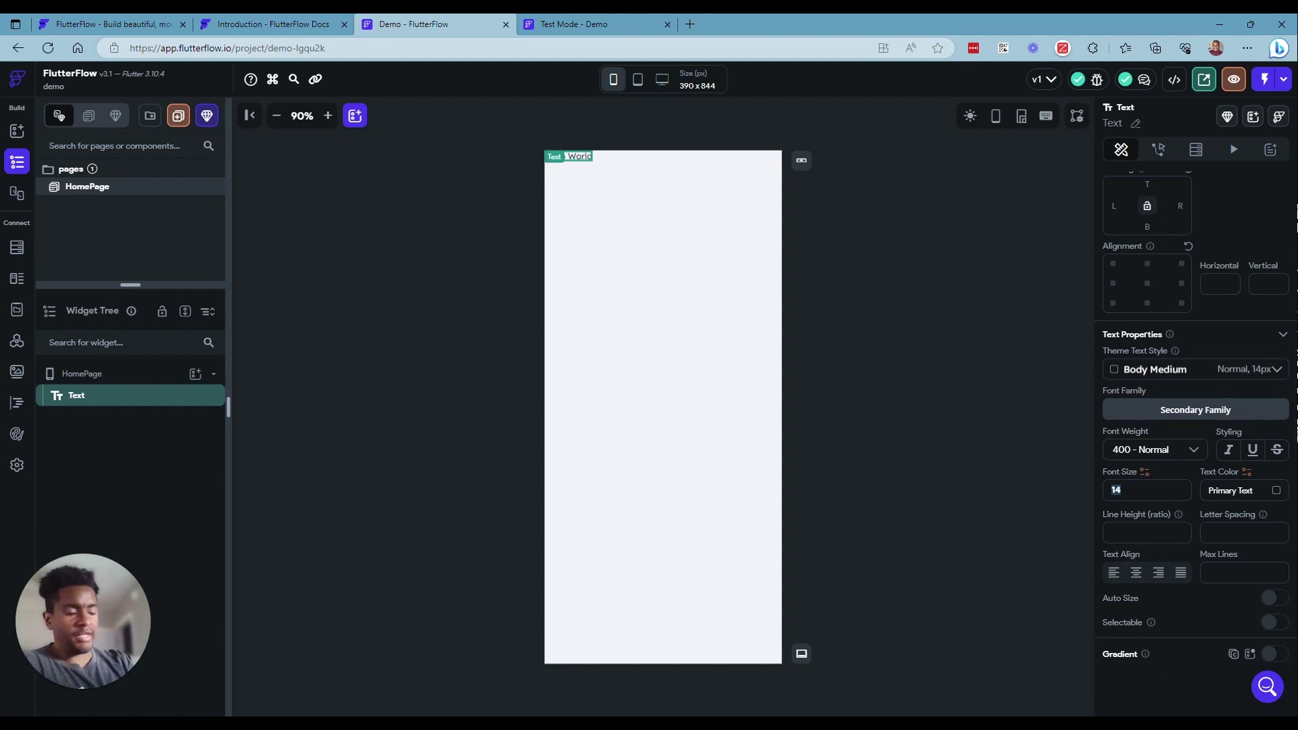
text(50)
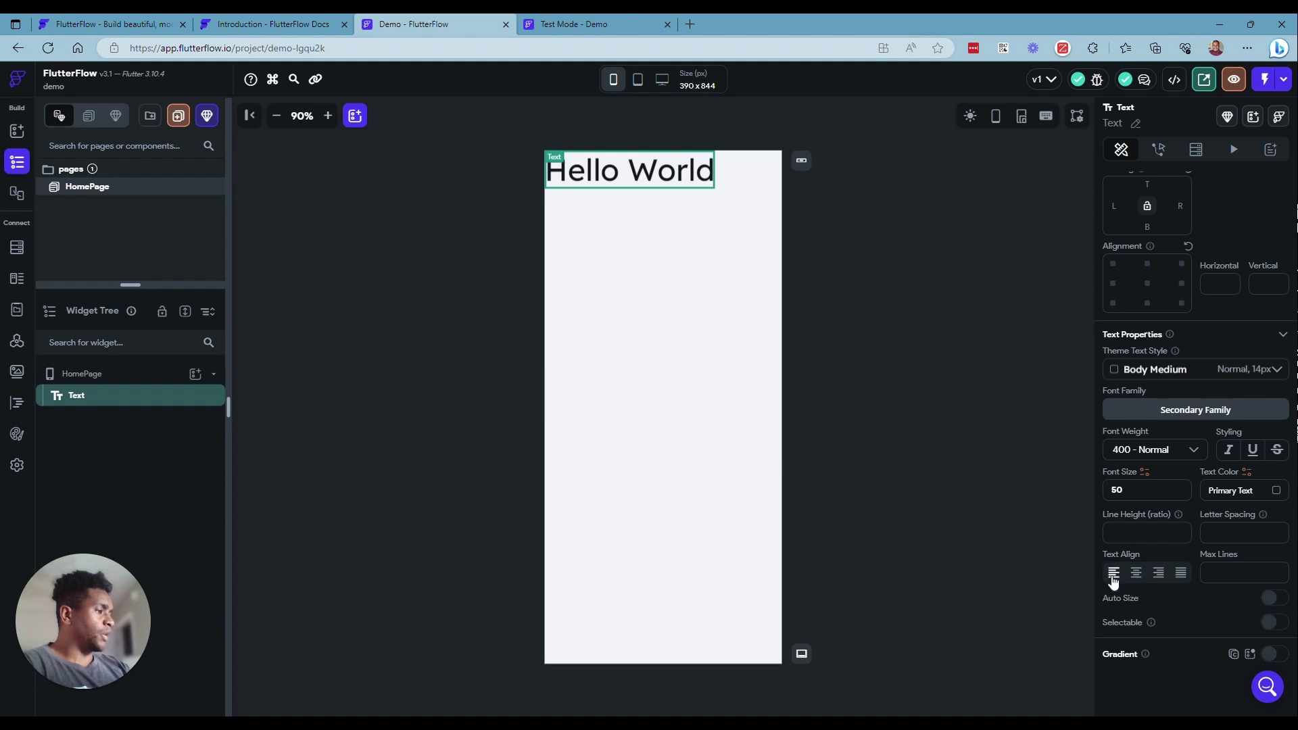
Try the different text alignment options on the Hello World text and finish with Align Left.
click(1157, 577)
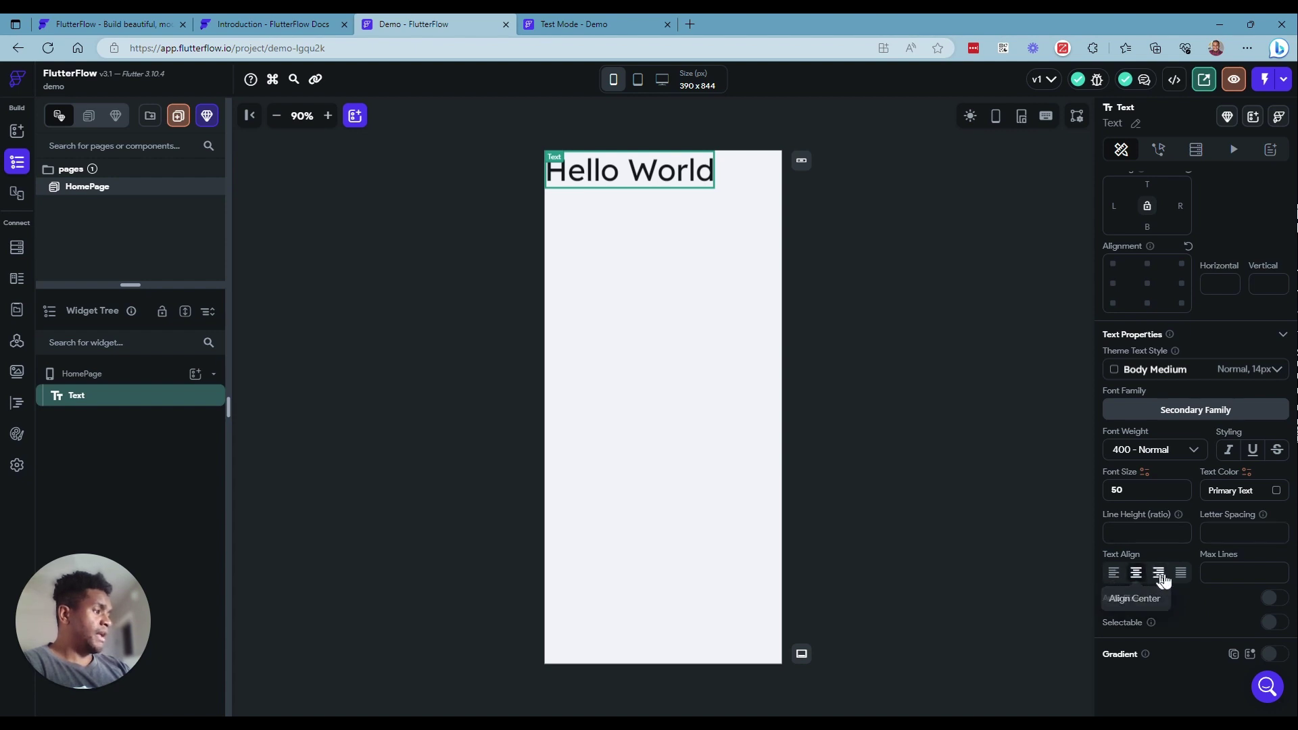
click(1184, 576)
click(1117, 576)
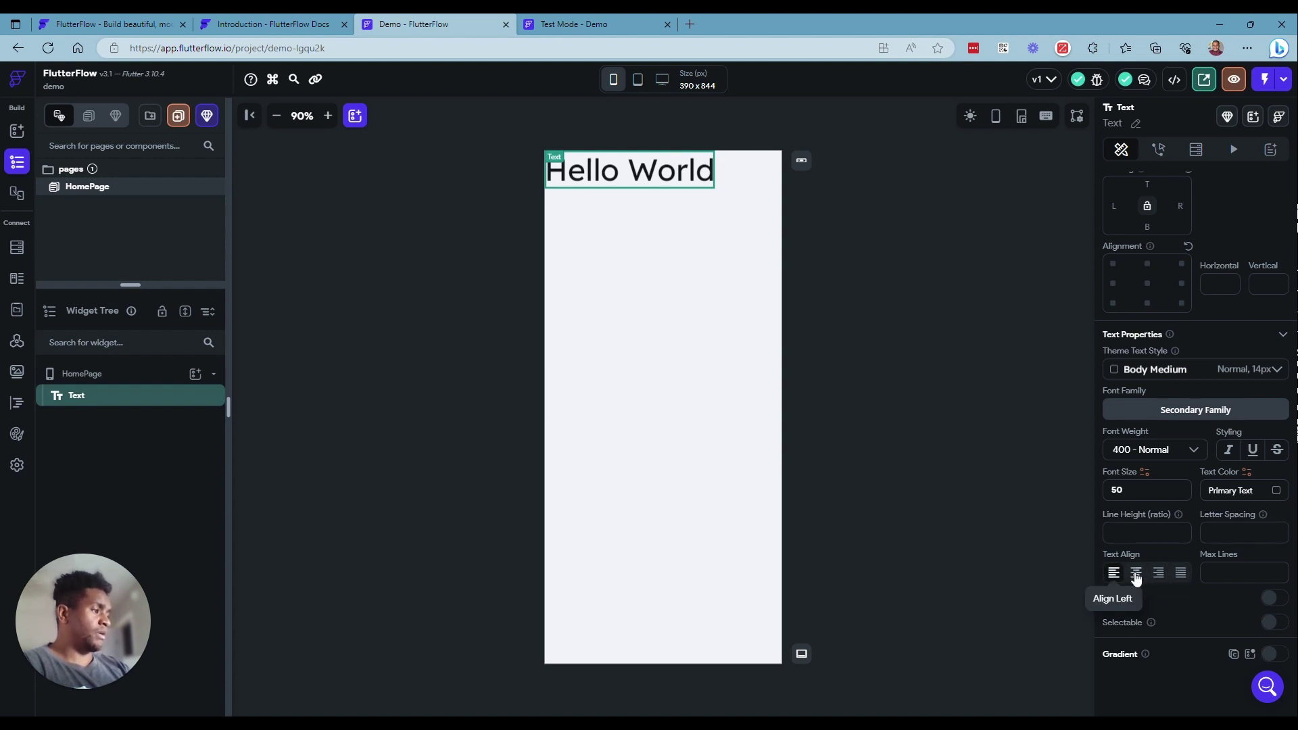
click(1137, 577)
click(1115, 575)
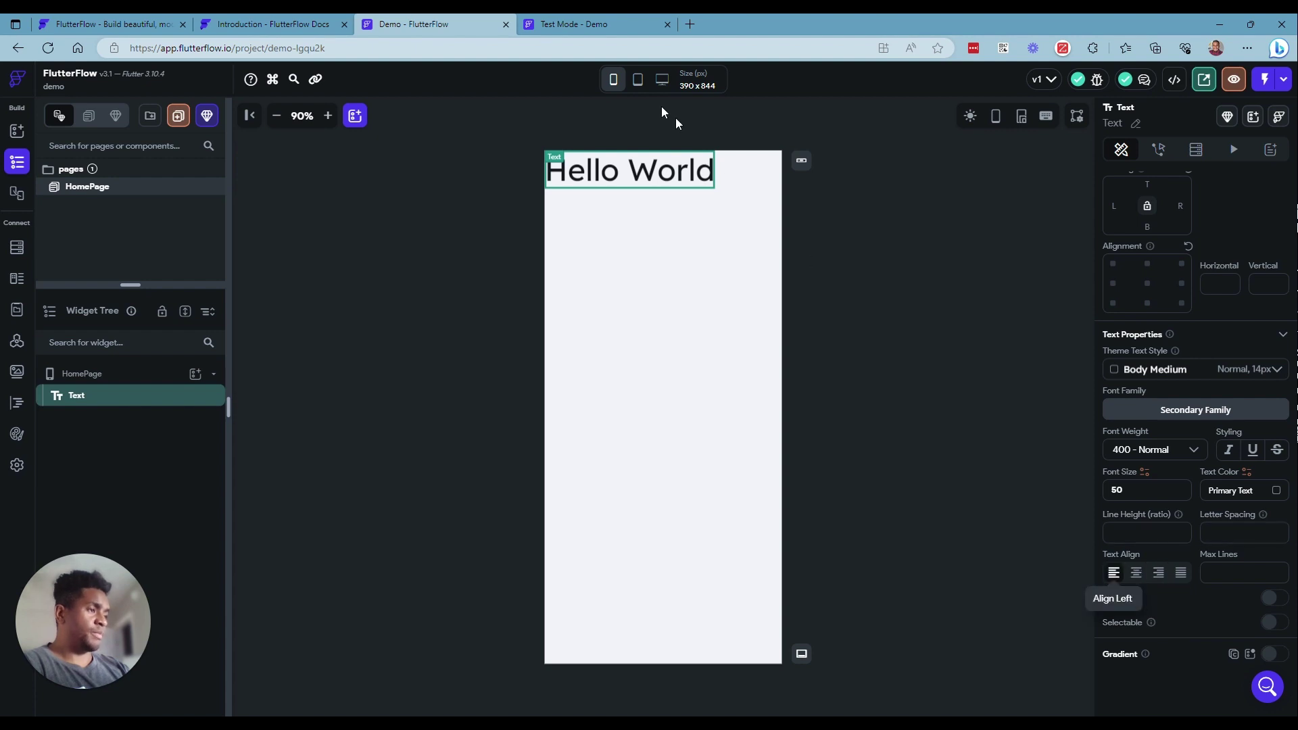
Try a padding of 10 on all sides of the Hello World text and reset the padding.
click(643, 281)
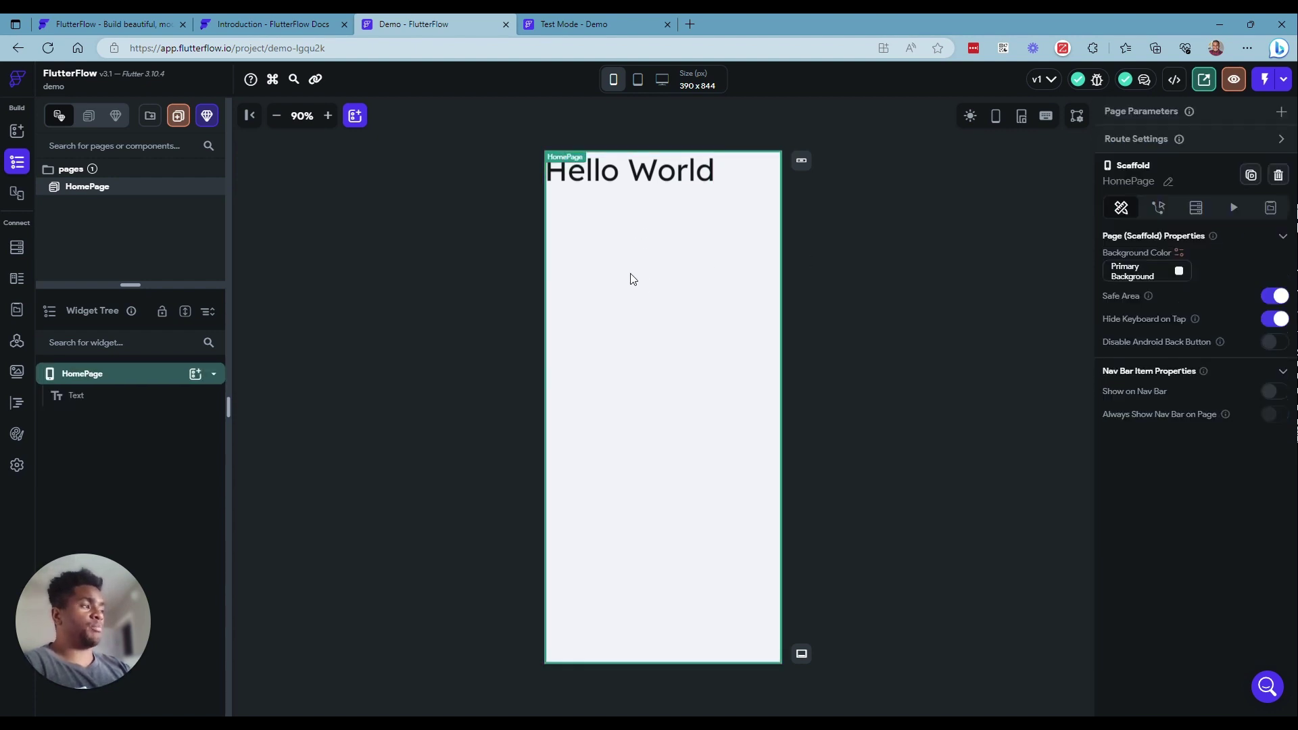
click(630, 187)
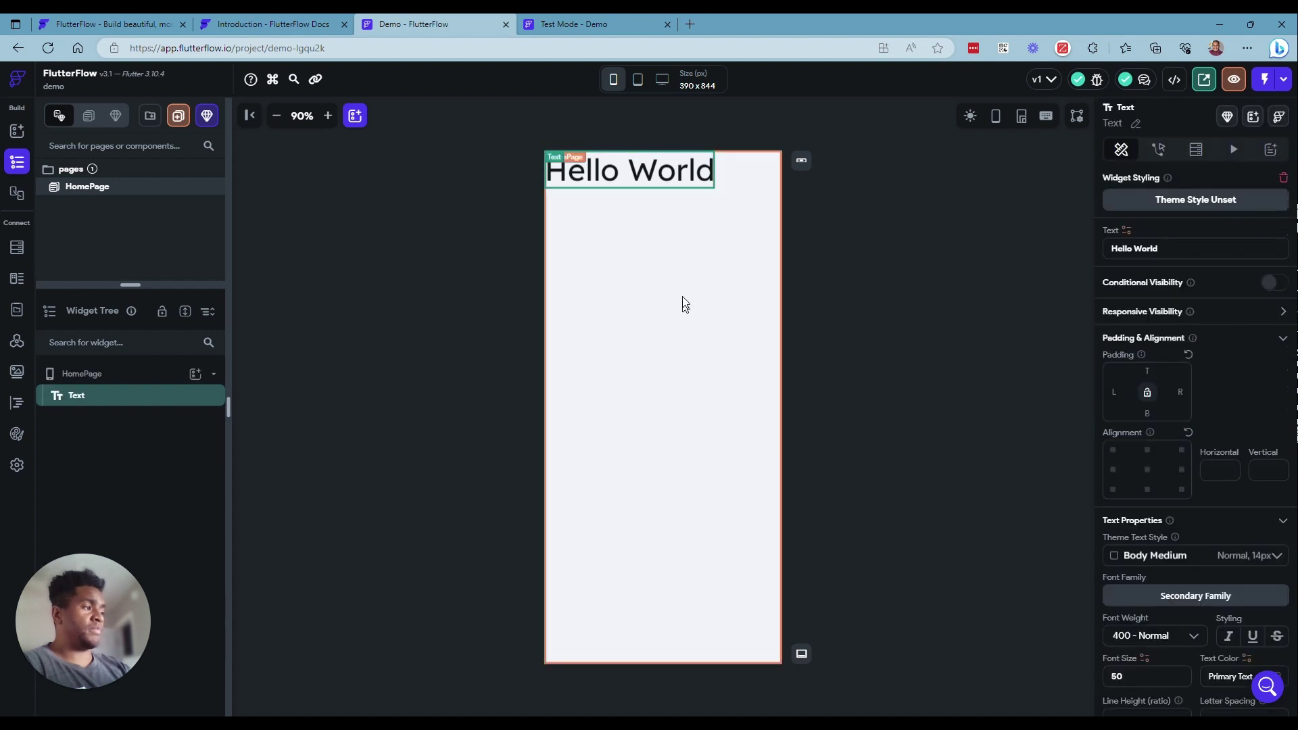
click(710, 311)
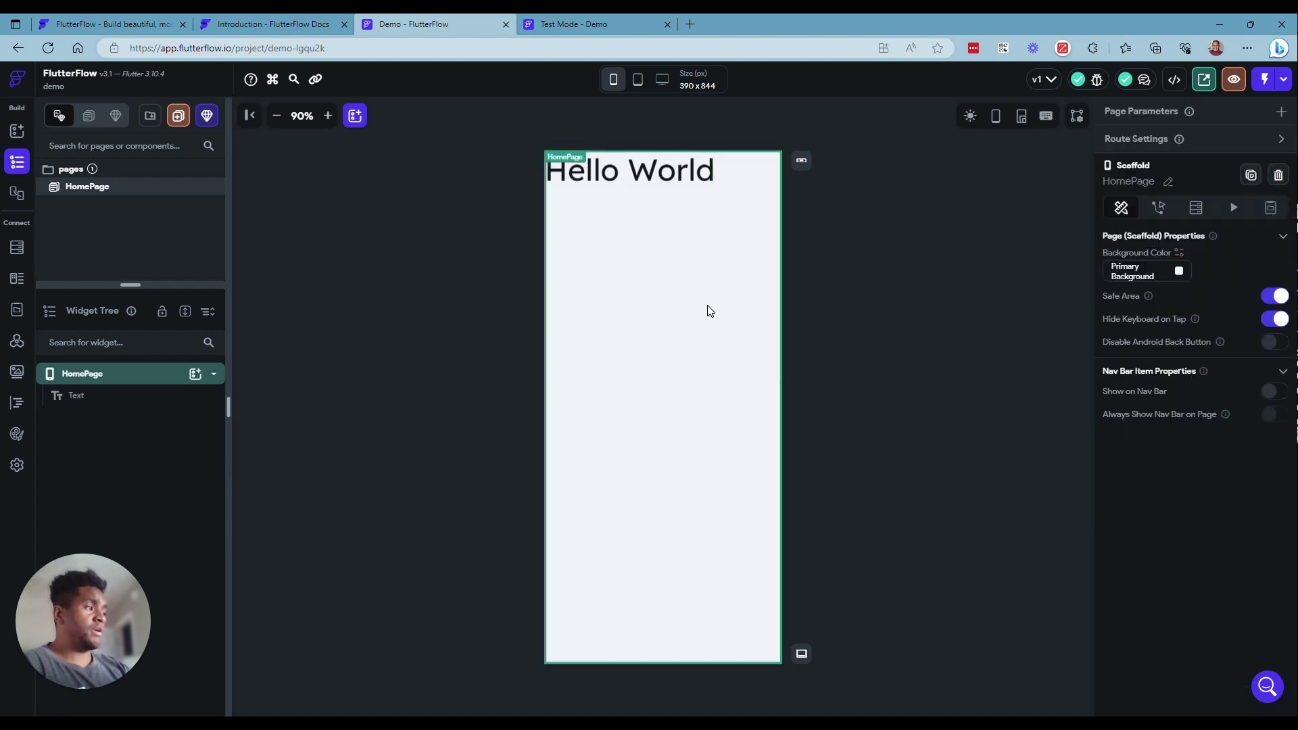
click(685, 168)
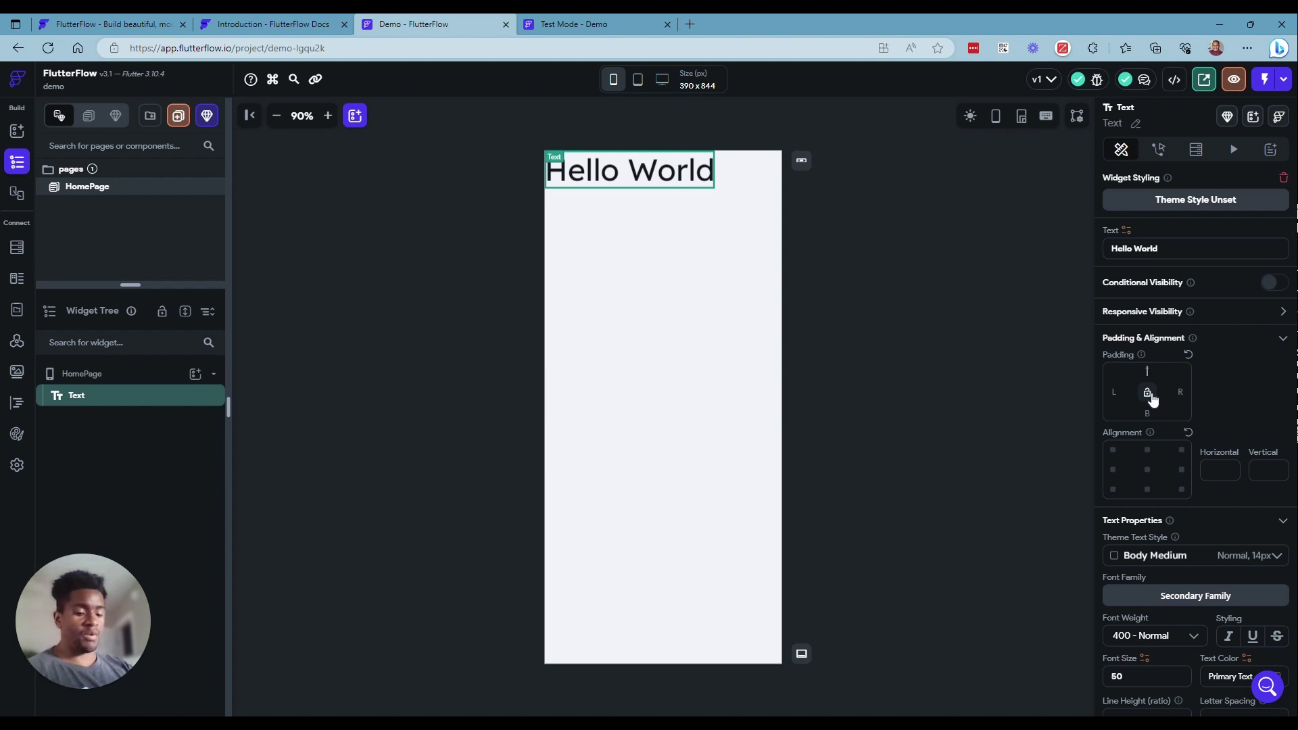
text(10)
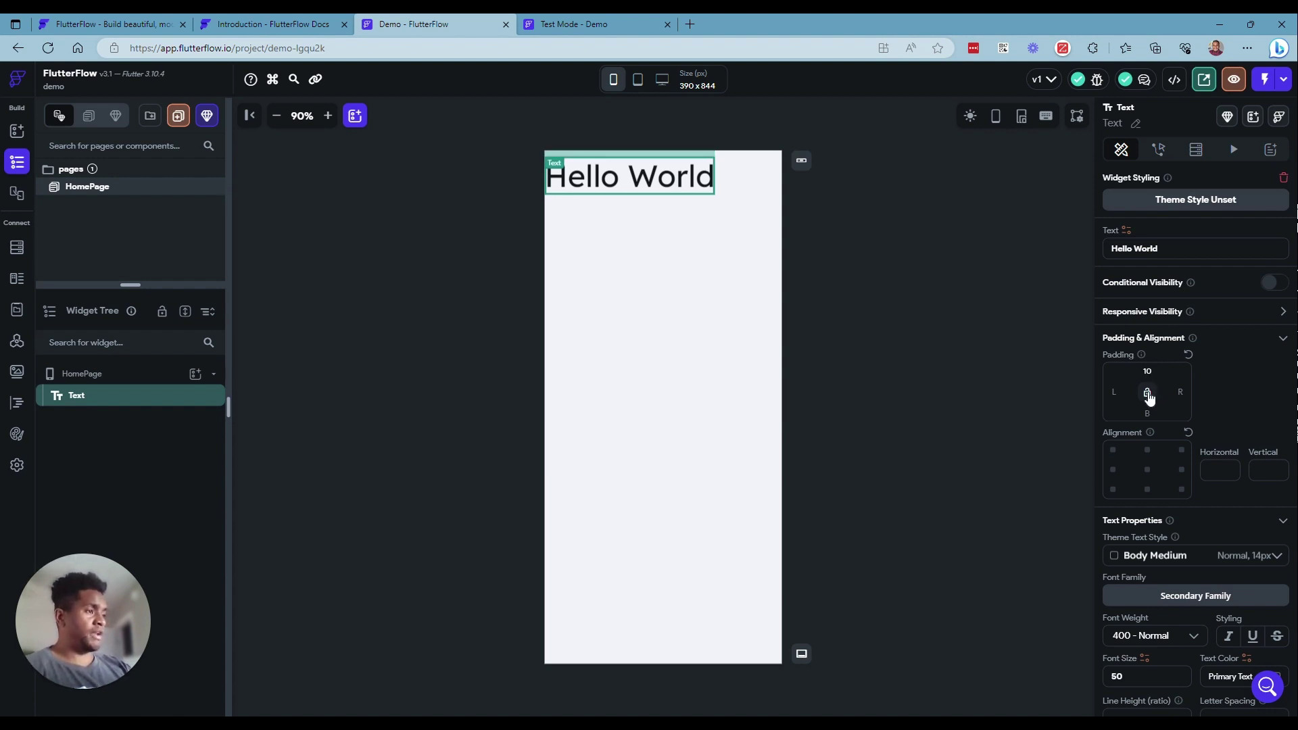
click(1147, 394)
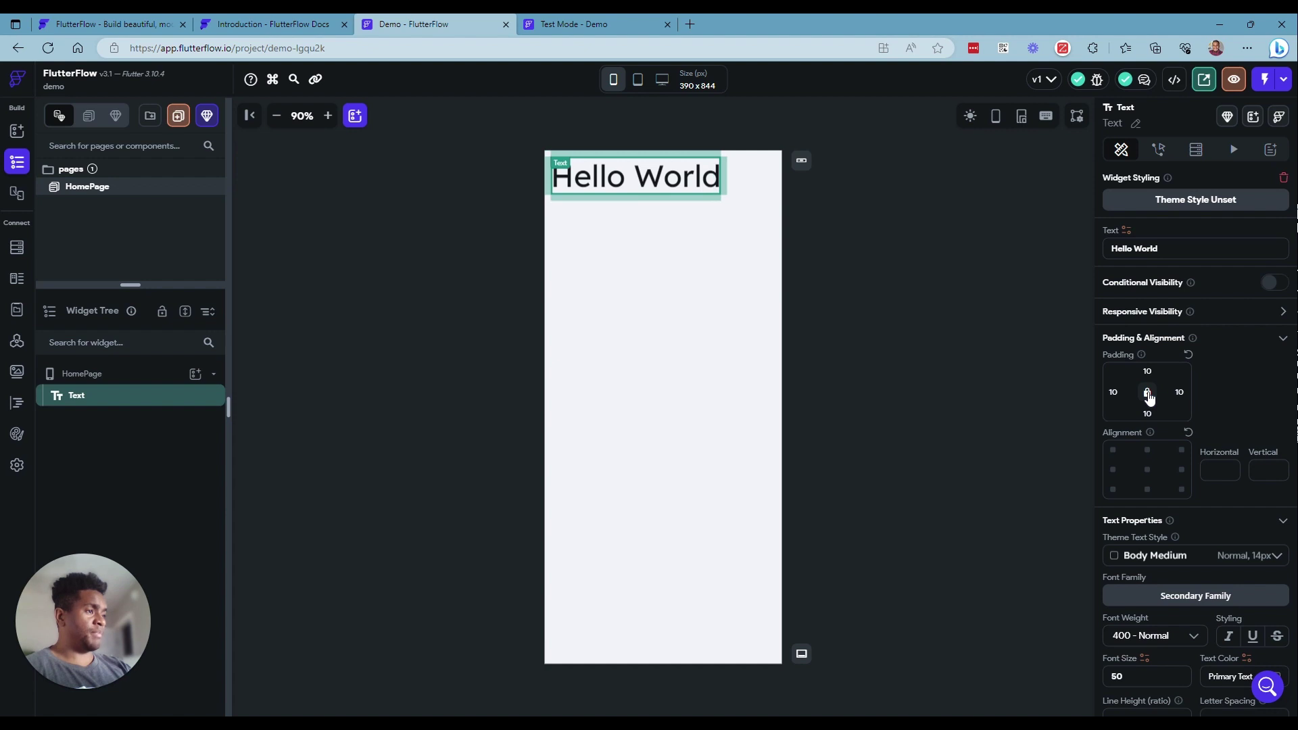
click(1188, 355)
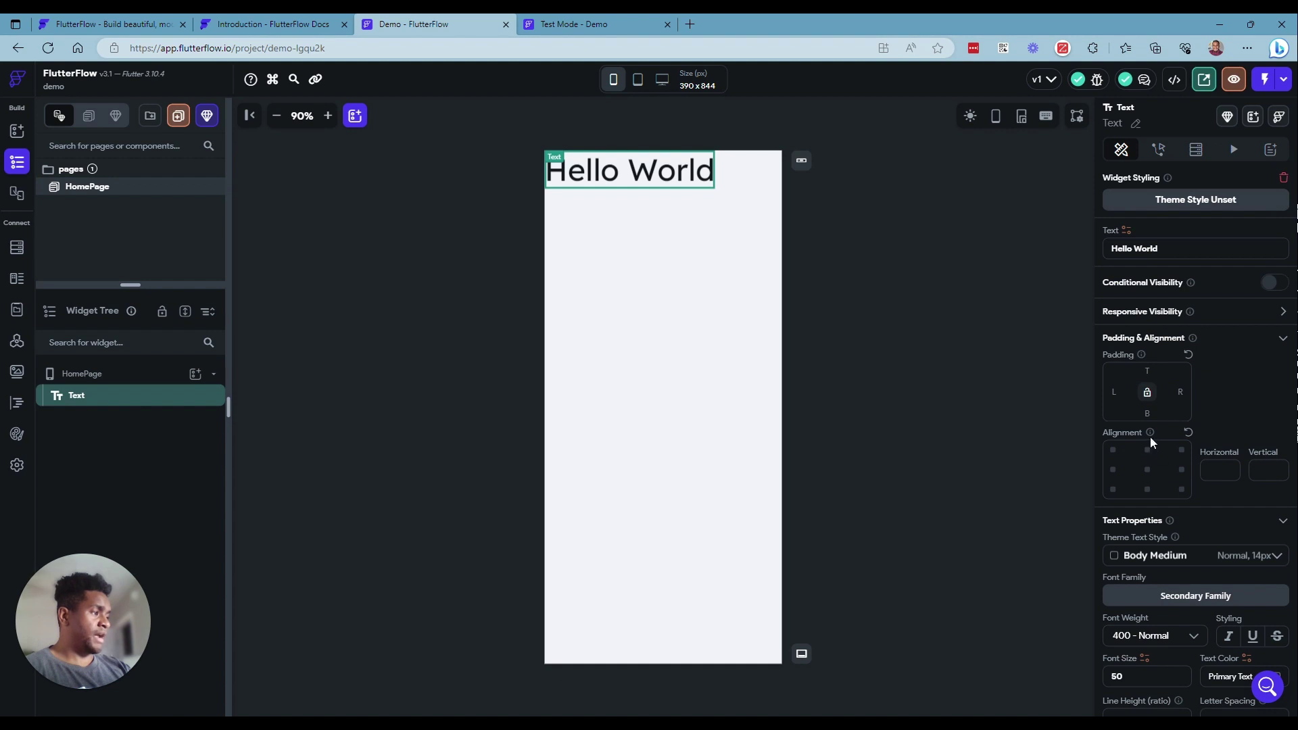
Try several alignment positions for the Hello World text and finish with it centred on the page at horizontal 0 and vertical 0.
mouse_move(1151, 435)
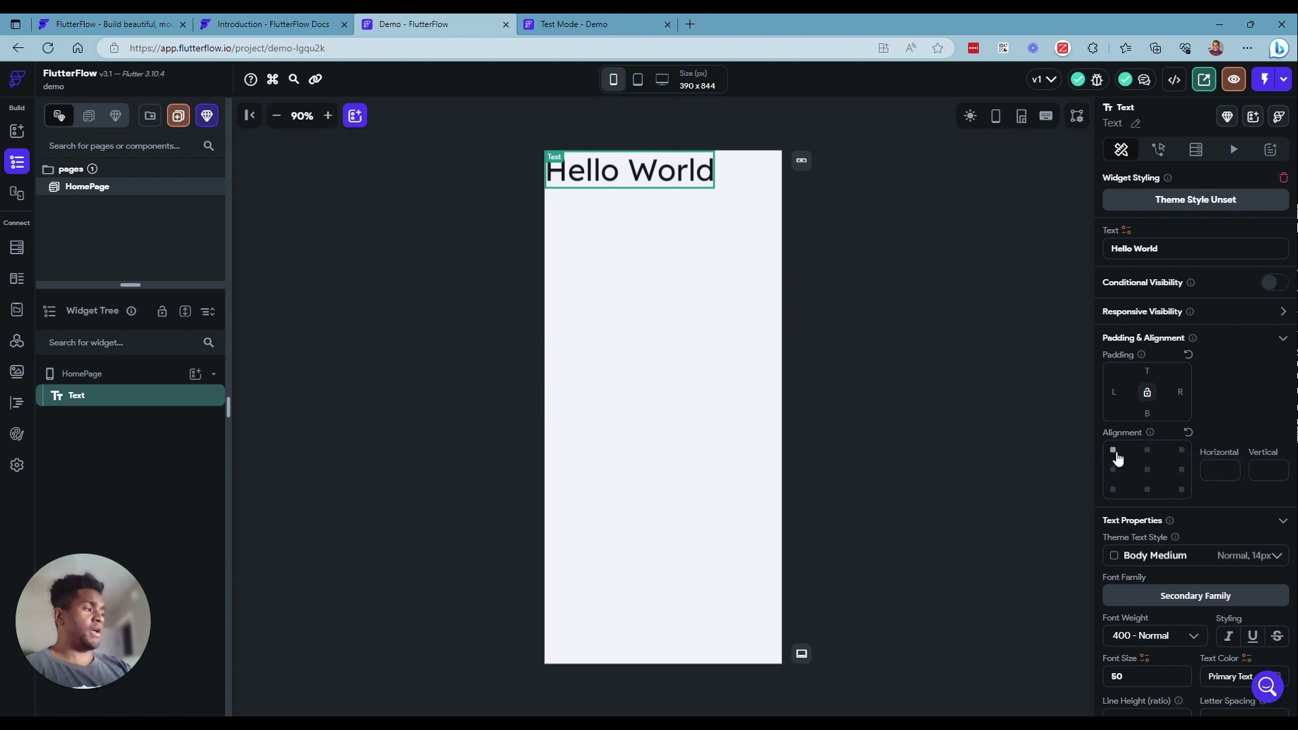
click(1113, 450)
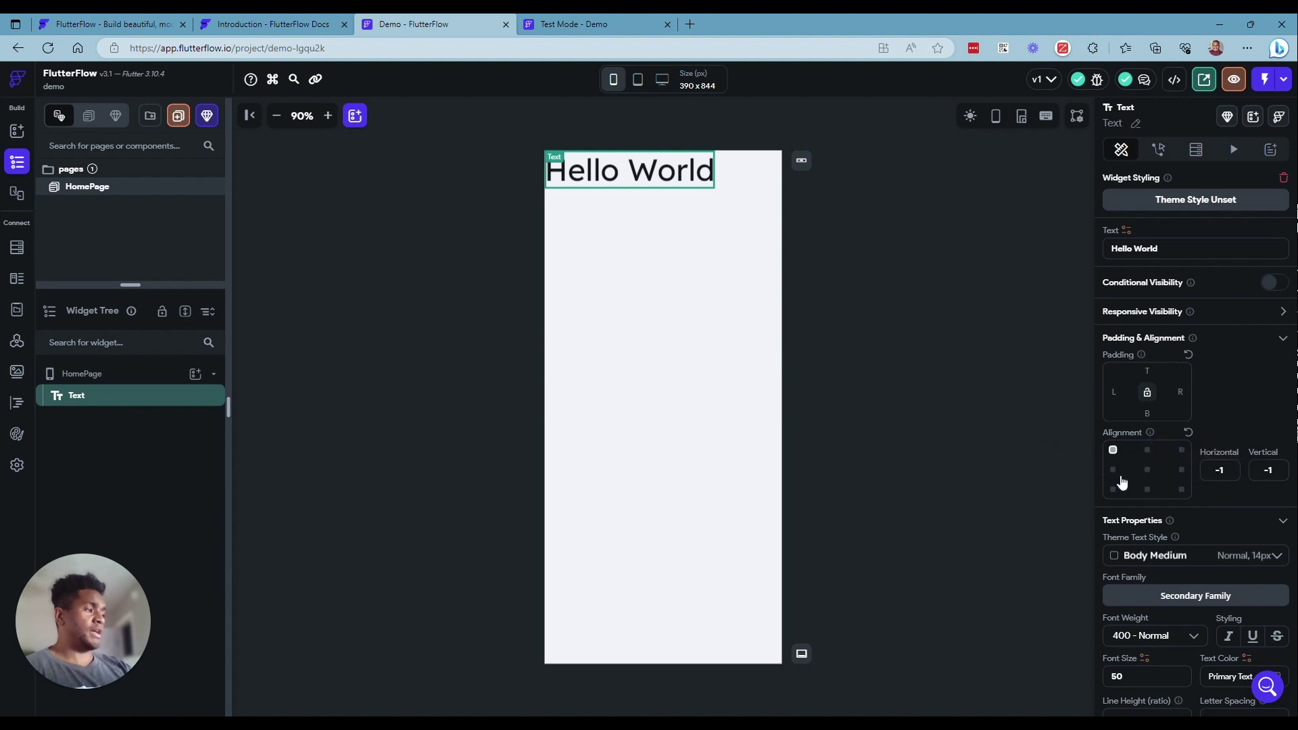
click(1180, 453)
click(1180, 471)
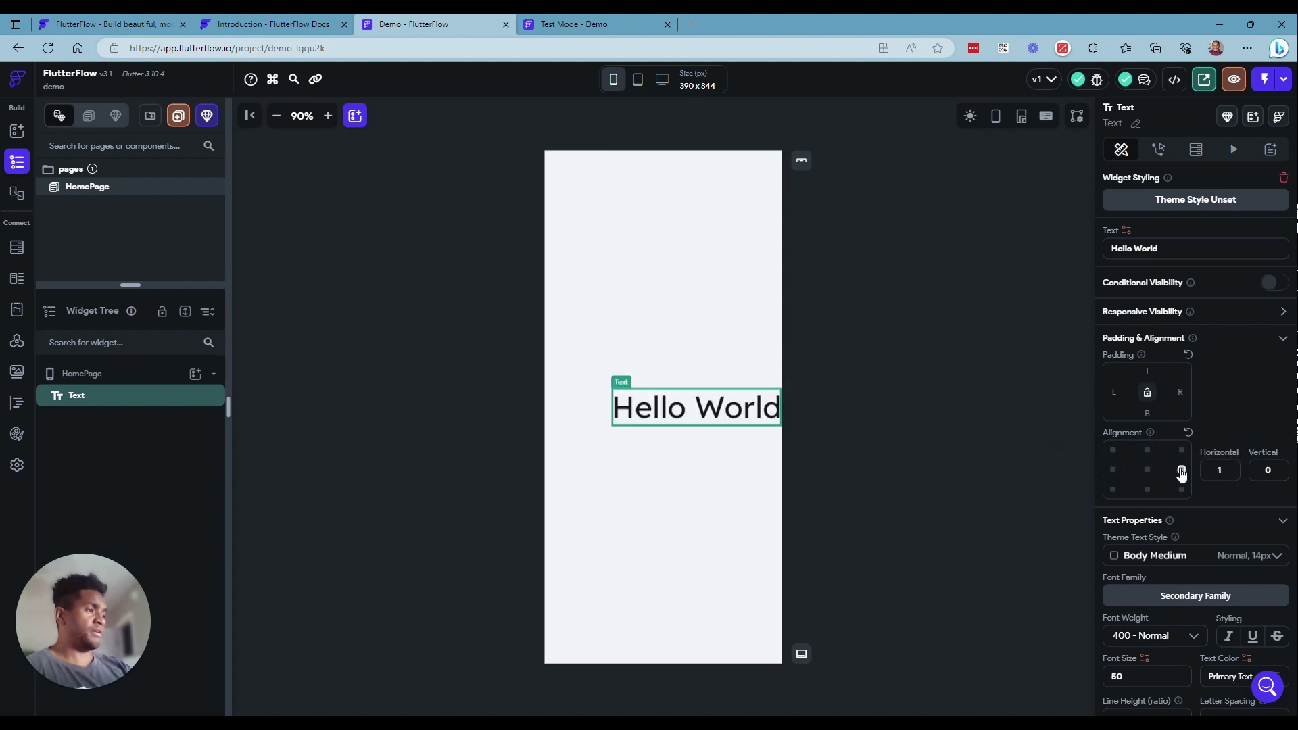
click(1181, 489)
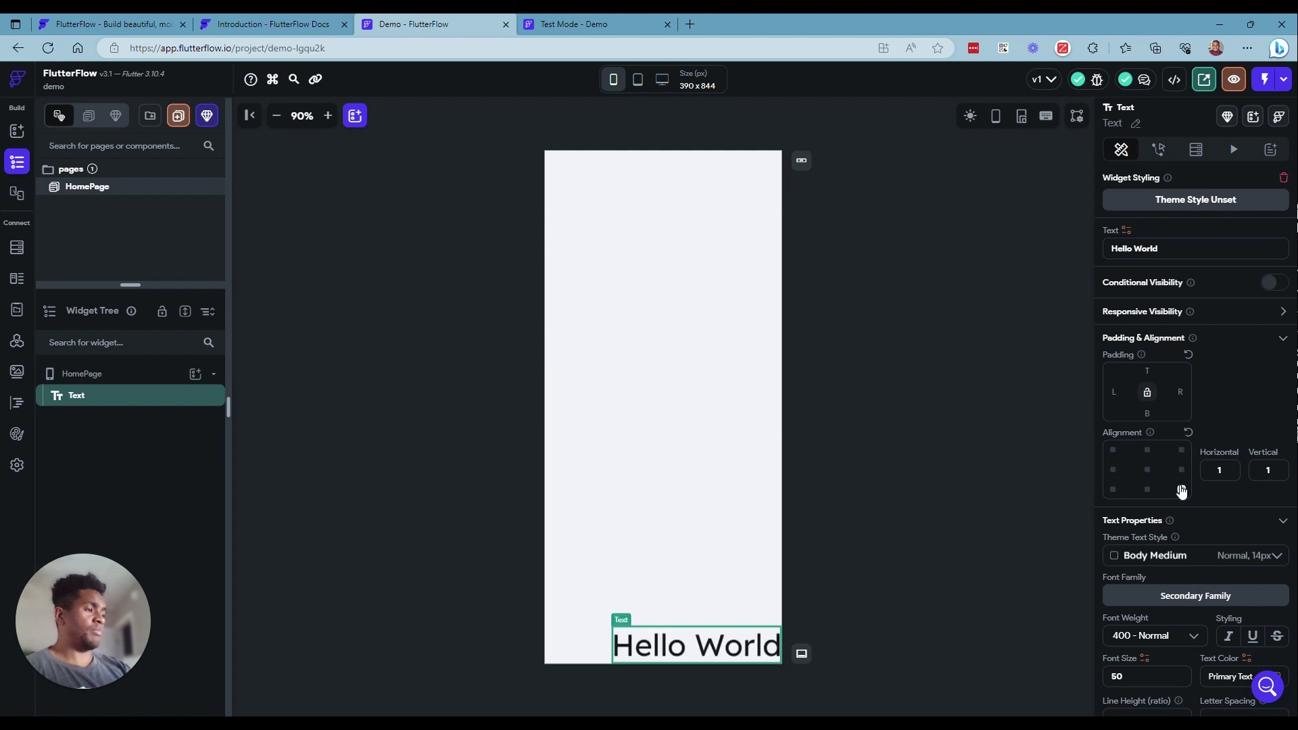
click(1146, 470)
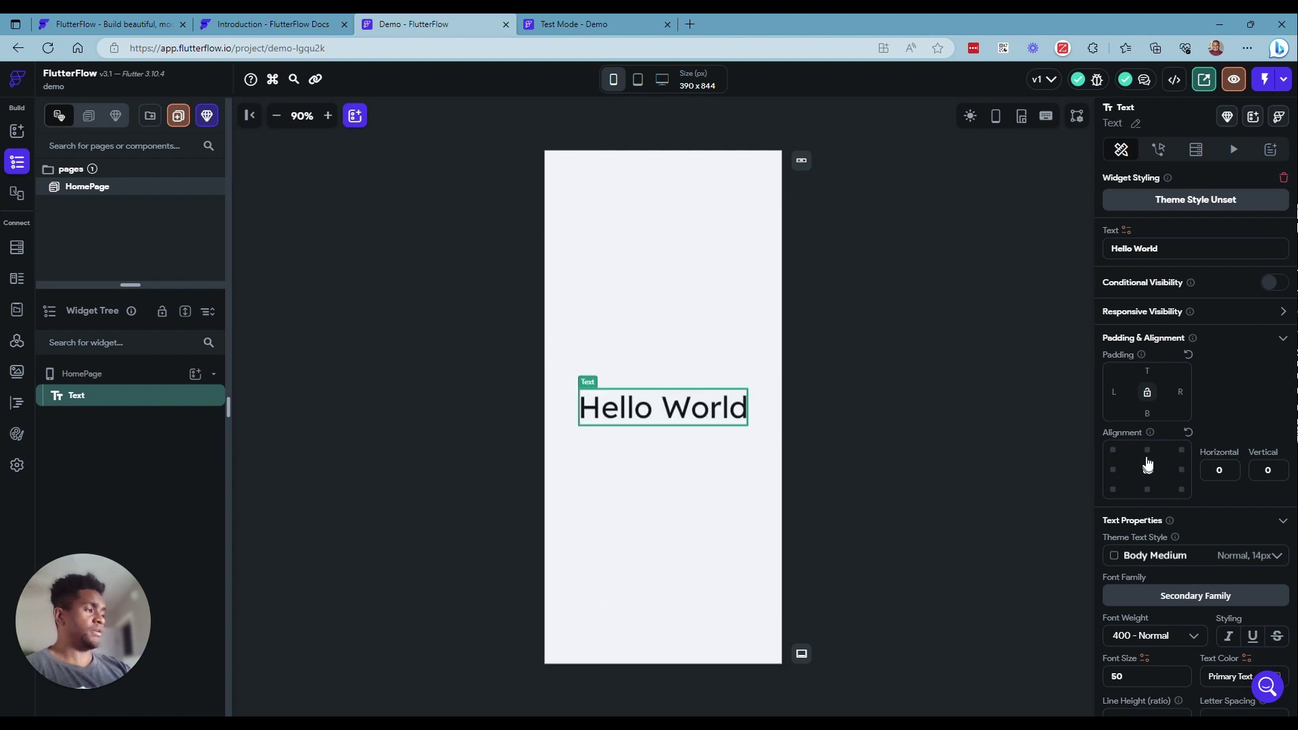
click(1147, 451)
click(1146, 469)
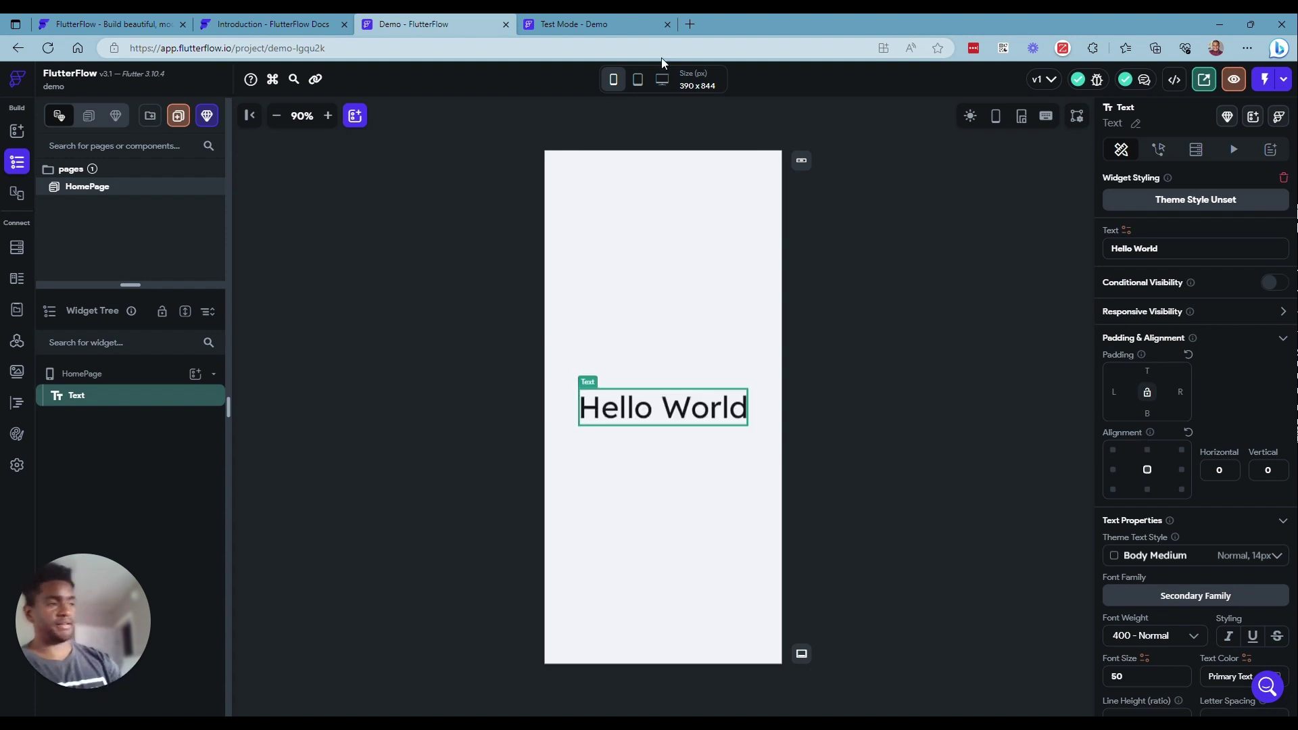
Run an Instant Reload of the Demo app's Test Mode session and return to the Demo project.
click(599, 20)
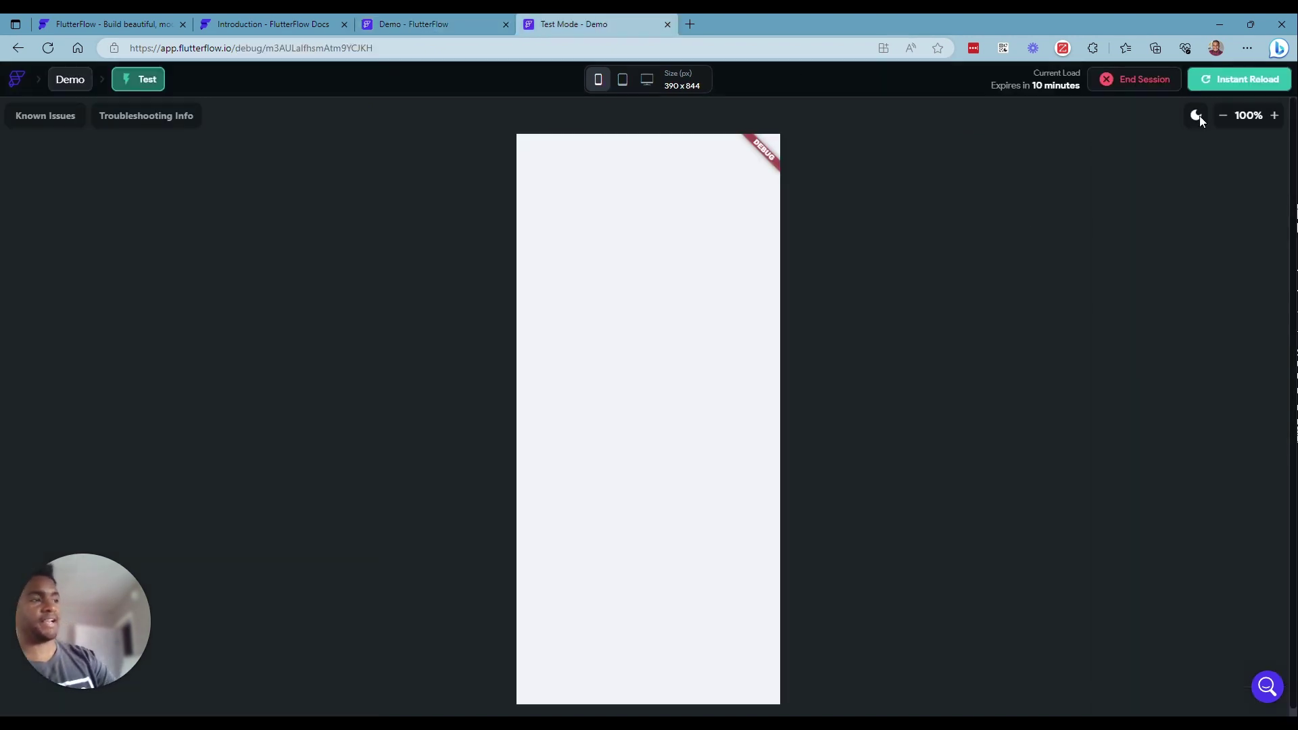
click(1238, 80)
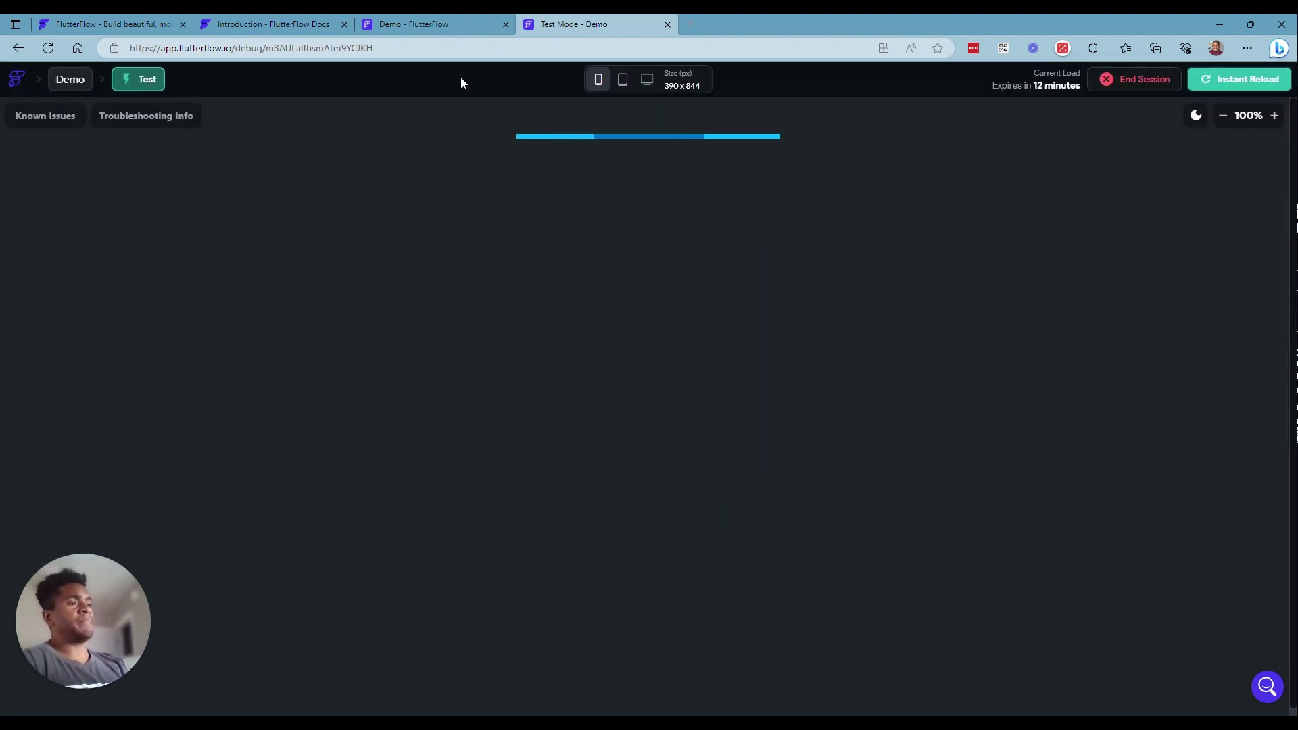
click(428, 26)
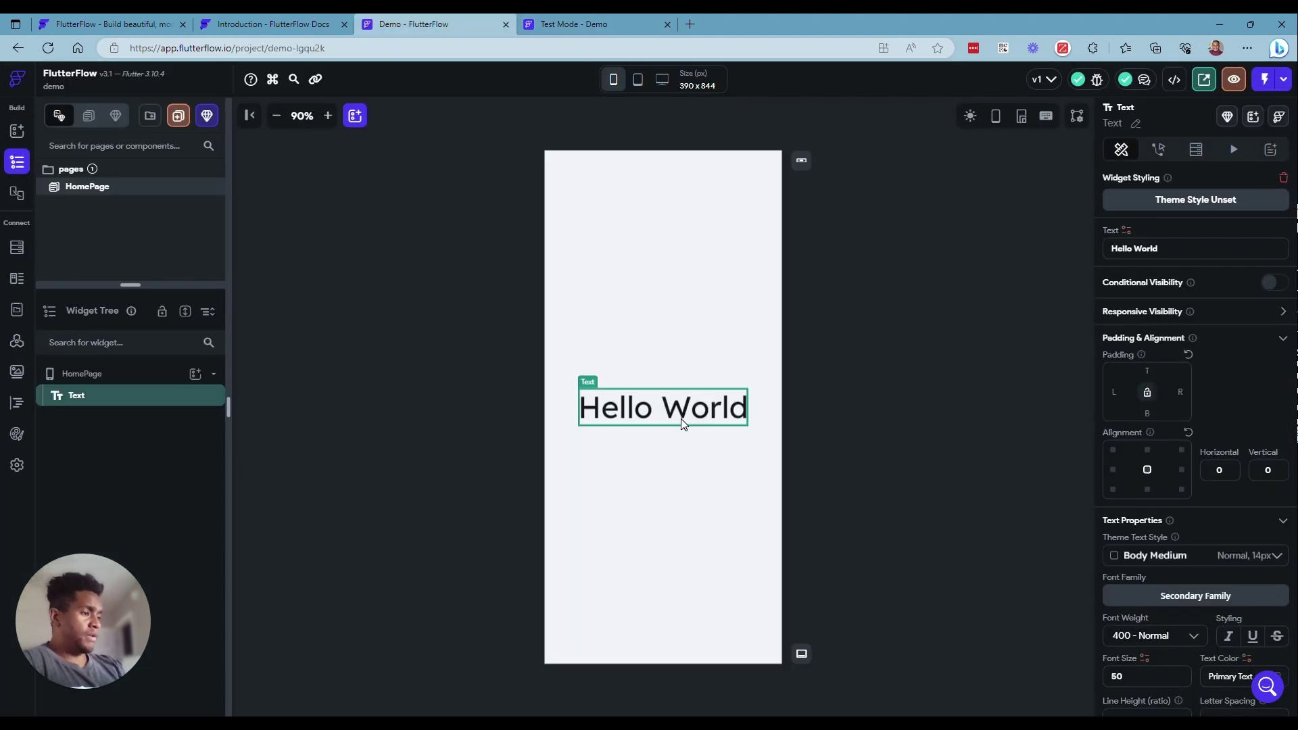
Try to move the Hello World text freely upward on the HomePage canvas.
click(680, 338)
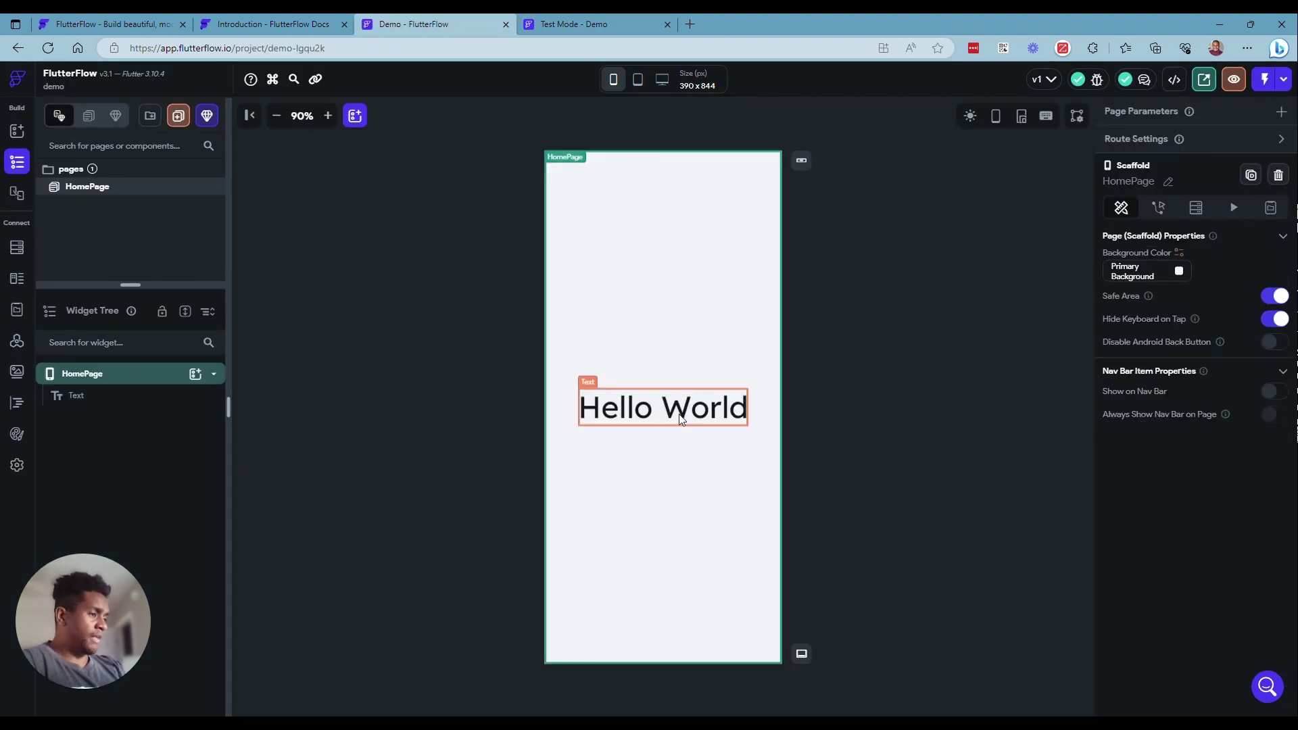
click(679, 418)
drag(667, 374, 640, 239)
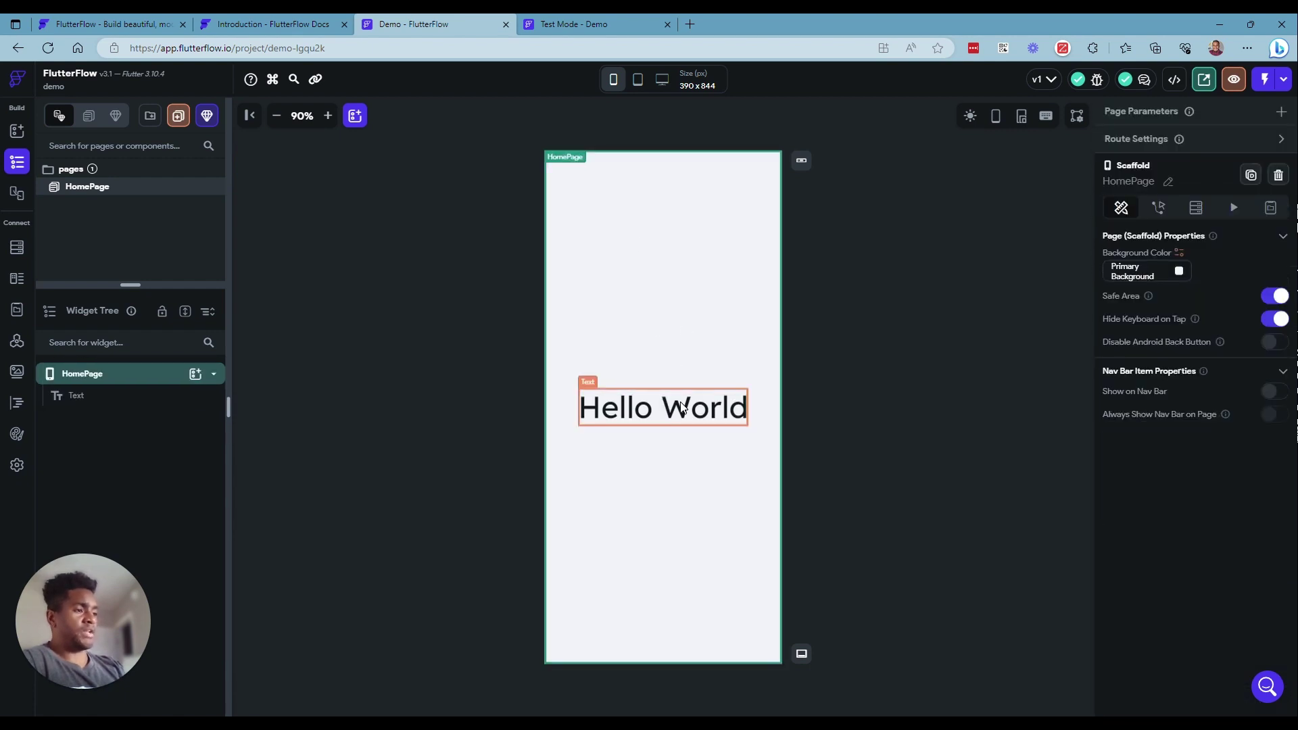
drag(682, 405, 652, 277)
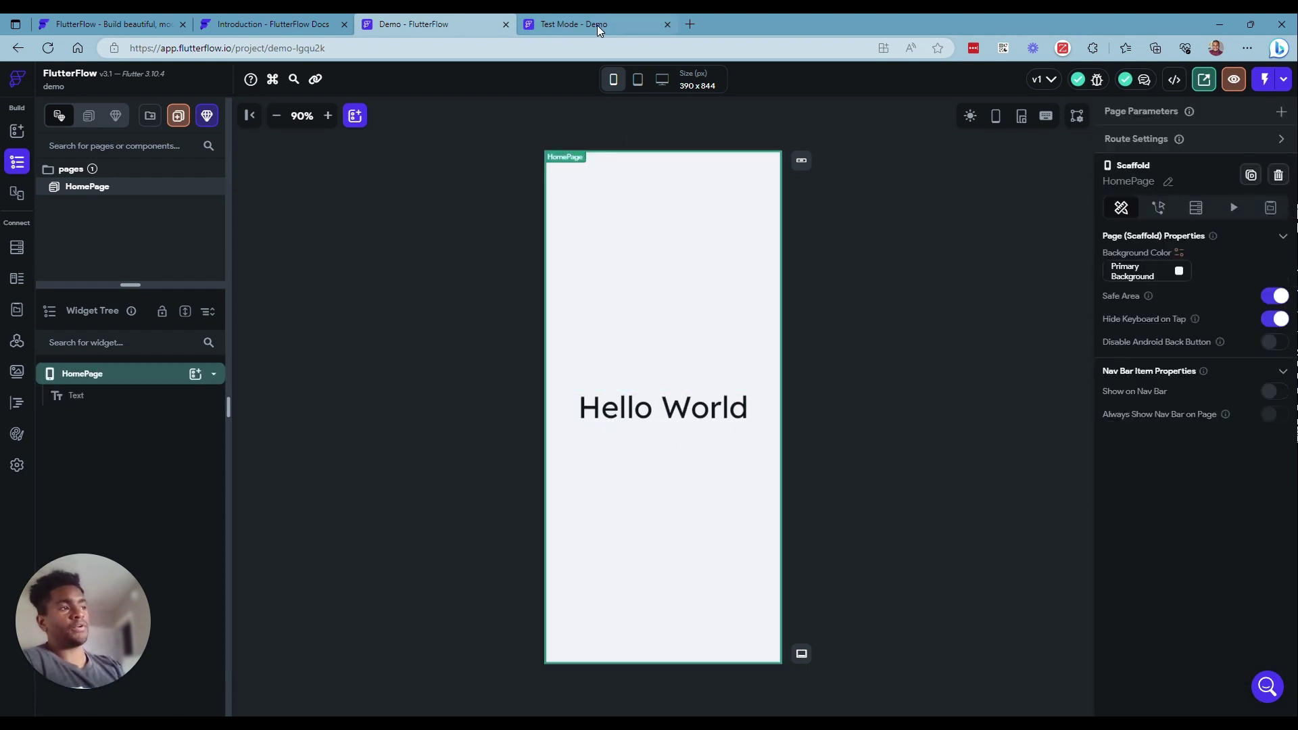
Compare the Hello World page running in Test Mode with the Text widget on the Demo project's HomePage canvas.
mouse_move(597, 25)
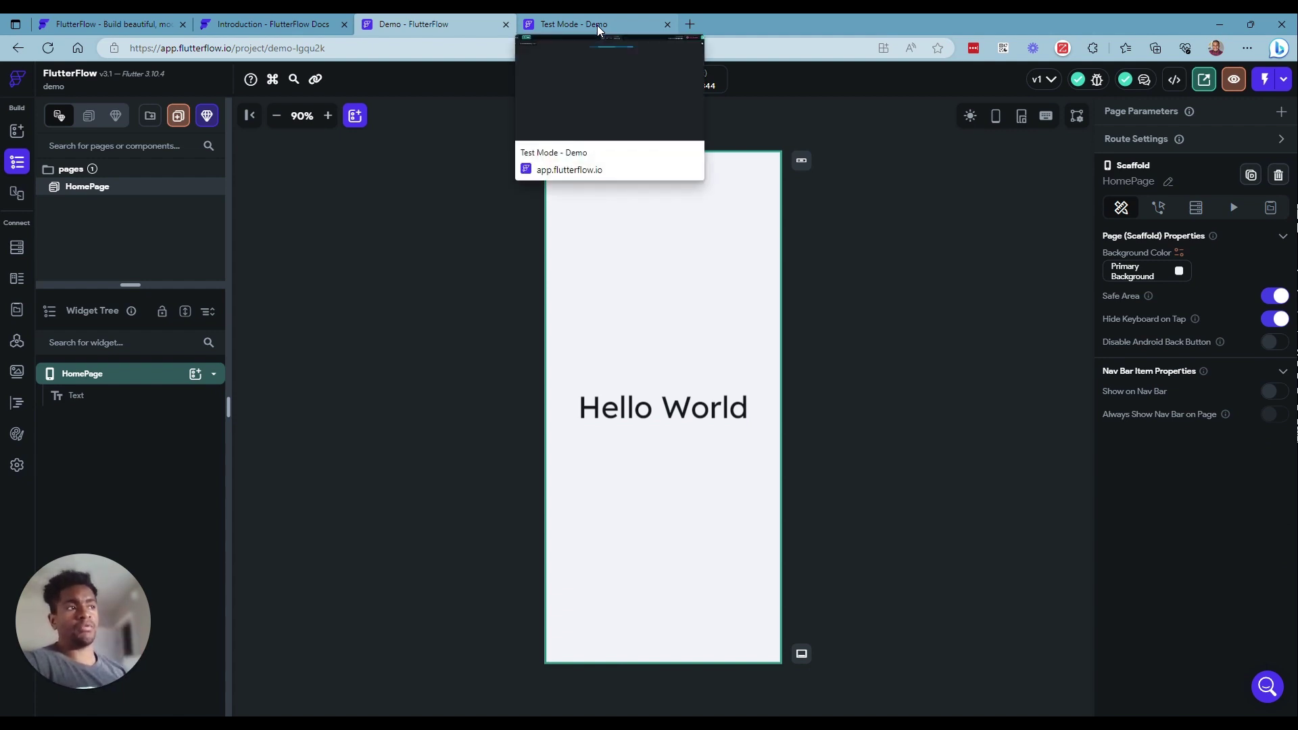
click(597, 25)
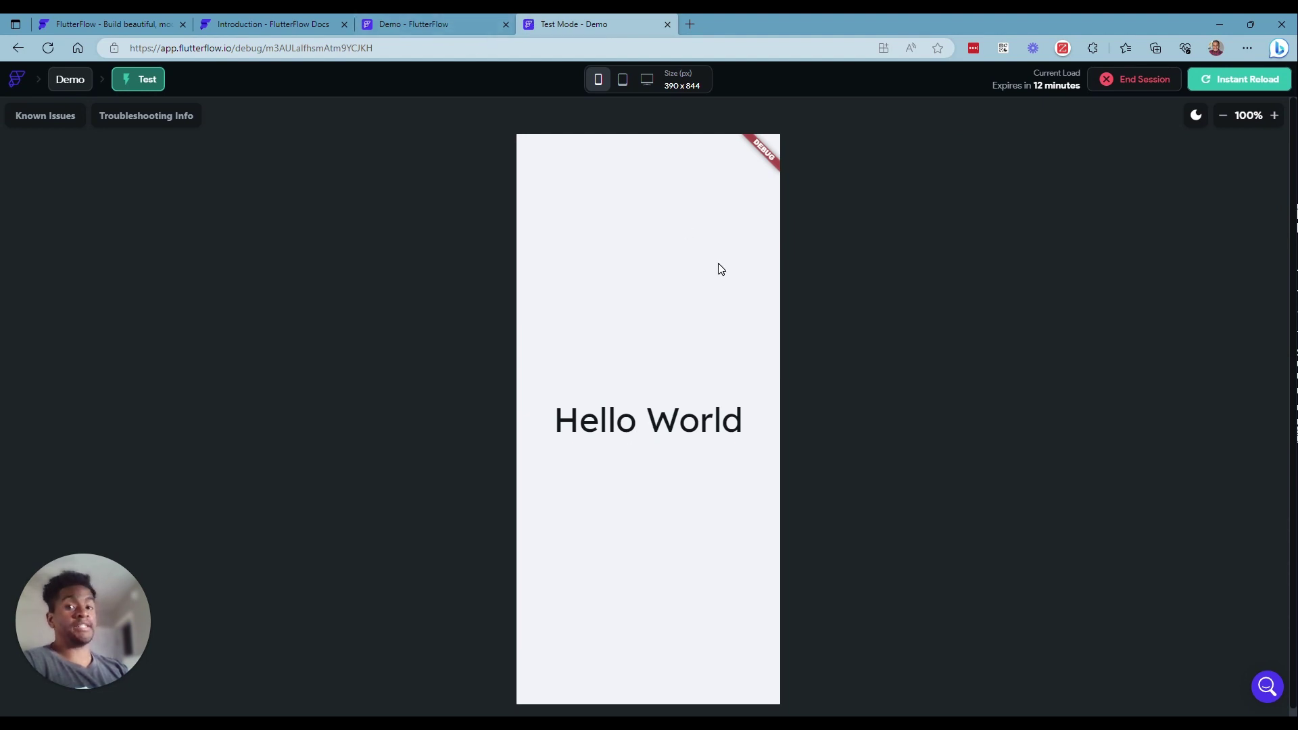
click(419, 24)
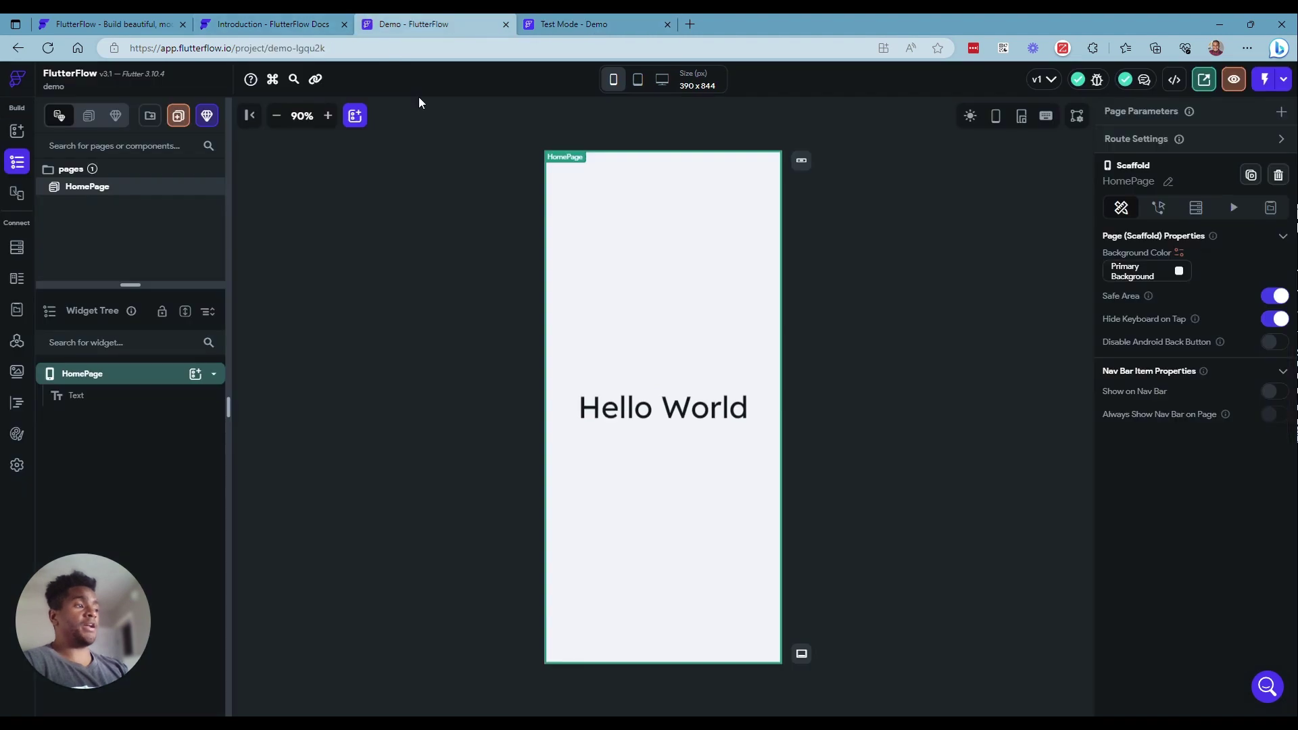
click(675, 399)
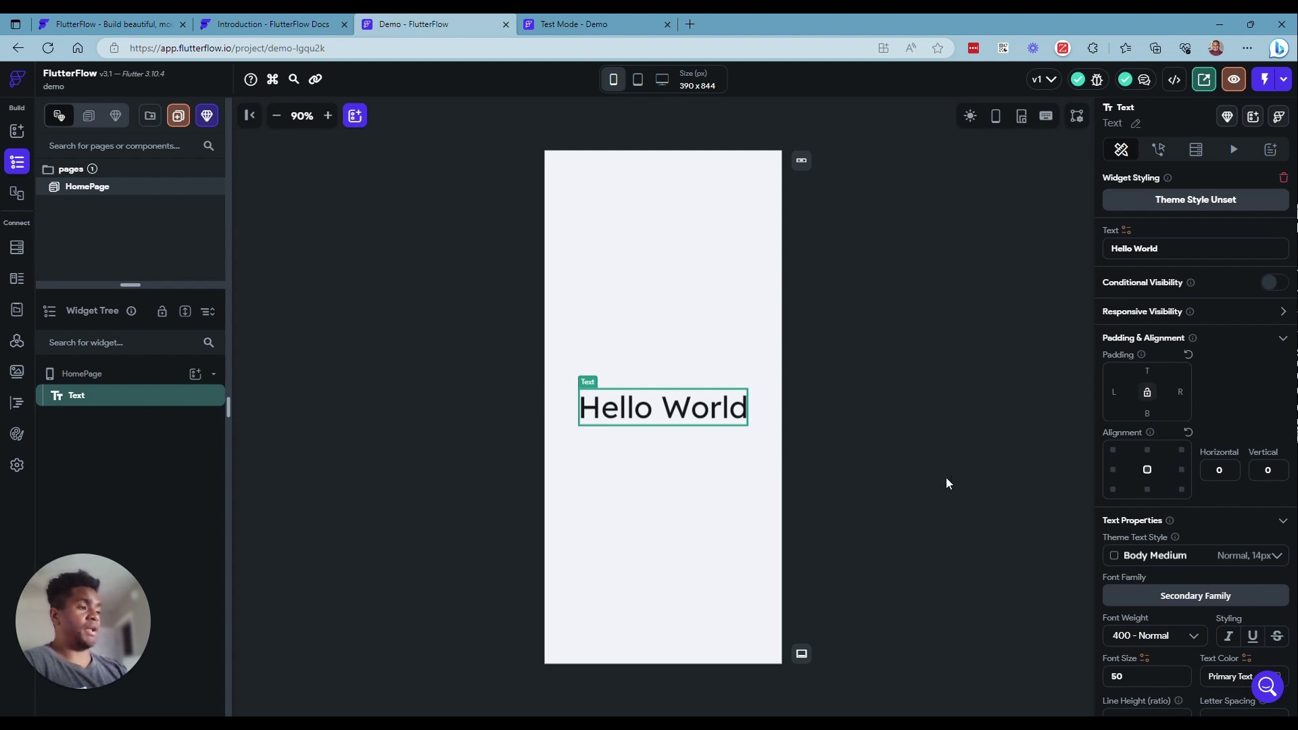
click(764, 423)
click(704, 415)
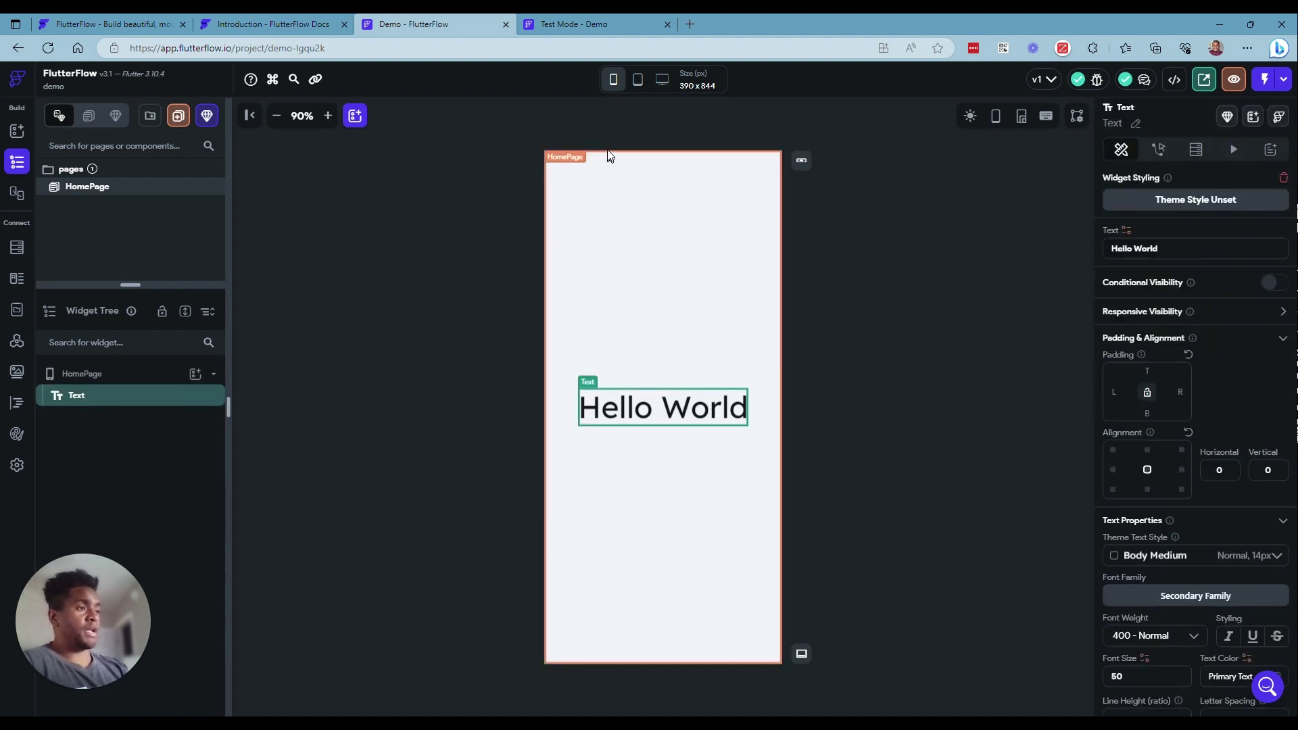
click(574, 24)
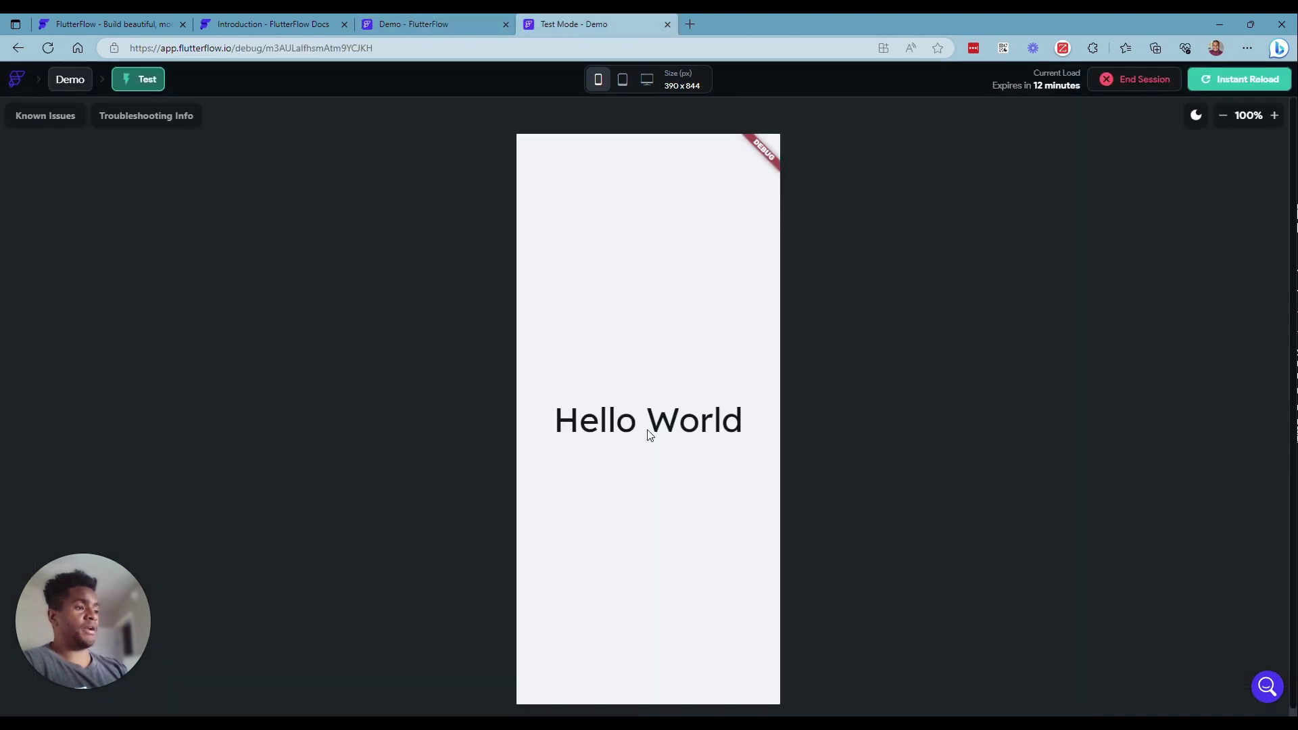
click(452, 23)
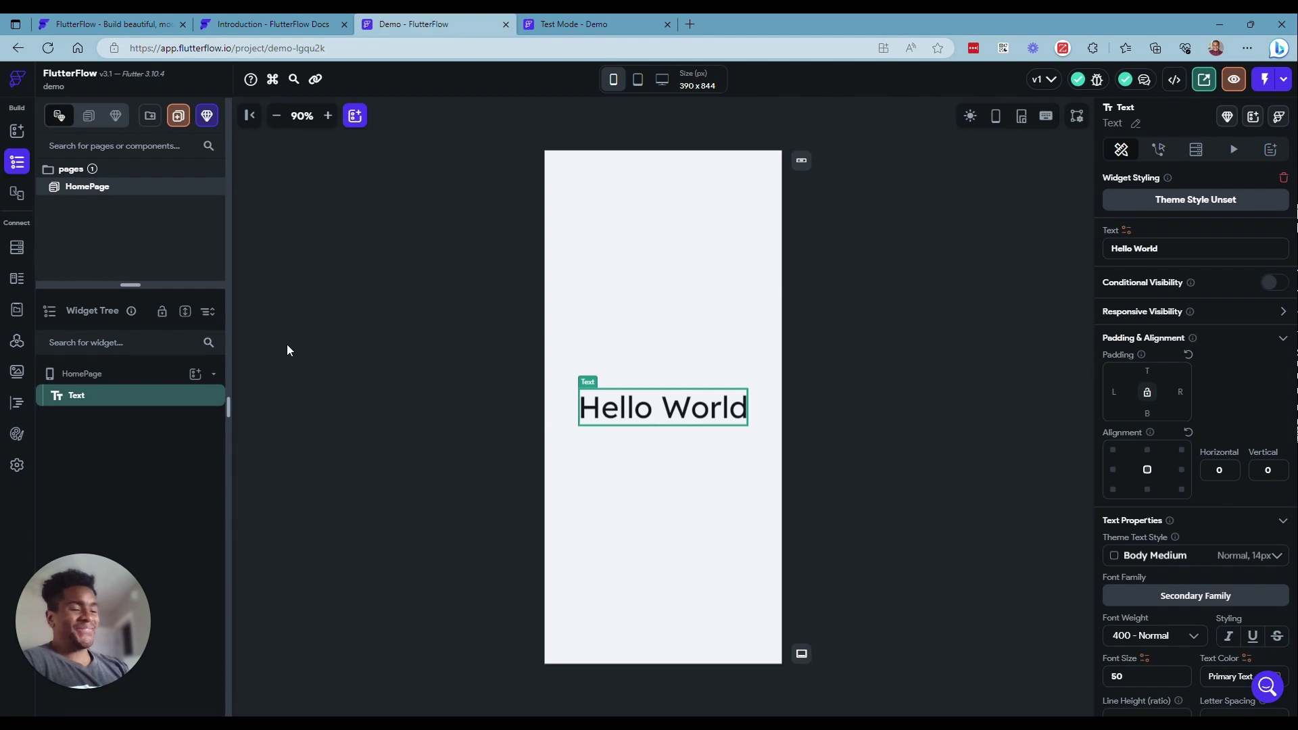
Show the widget palette and set the text of the button beneath Hello World to "Show Text".
click(17, 131)
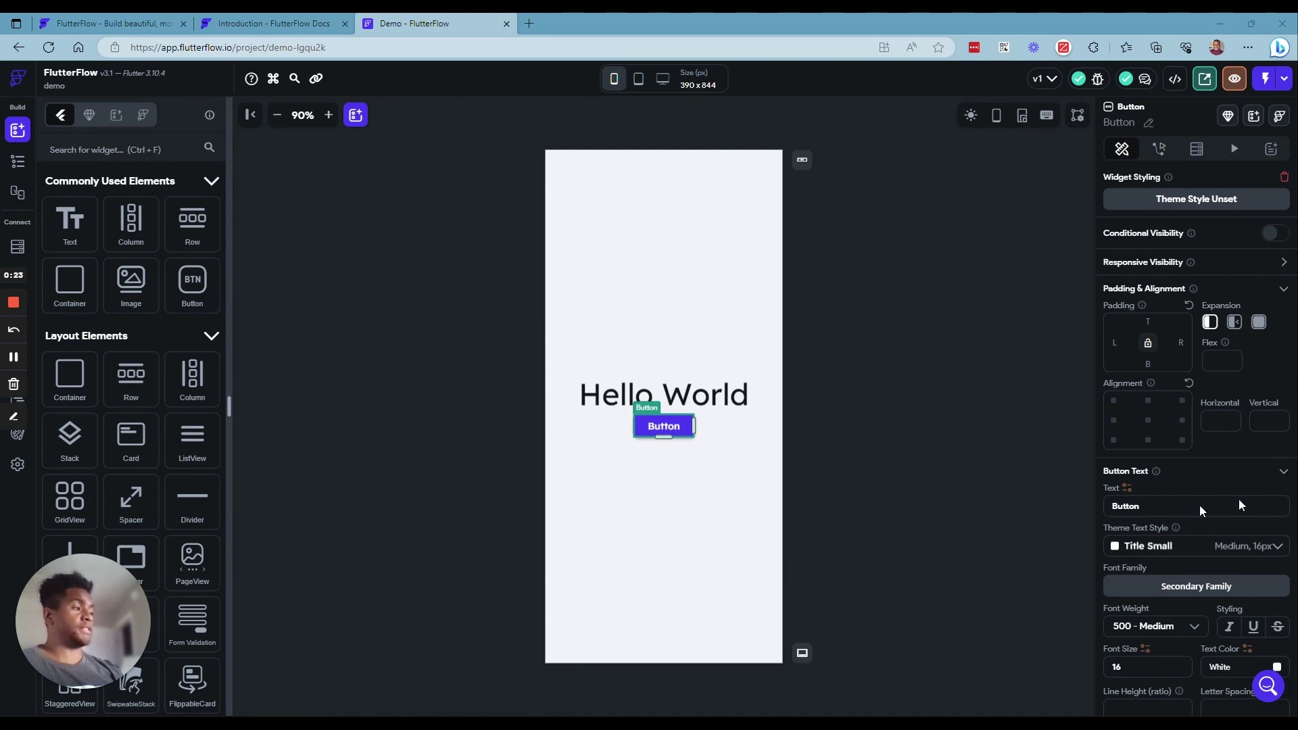
double_click(1140, 506)
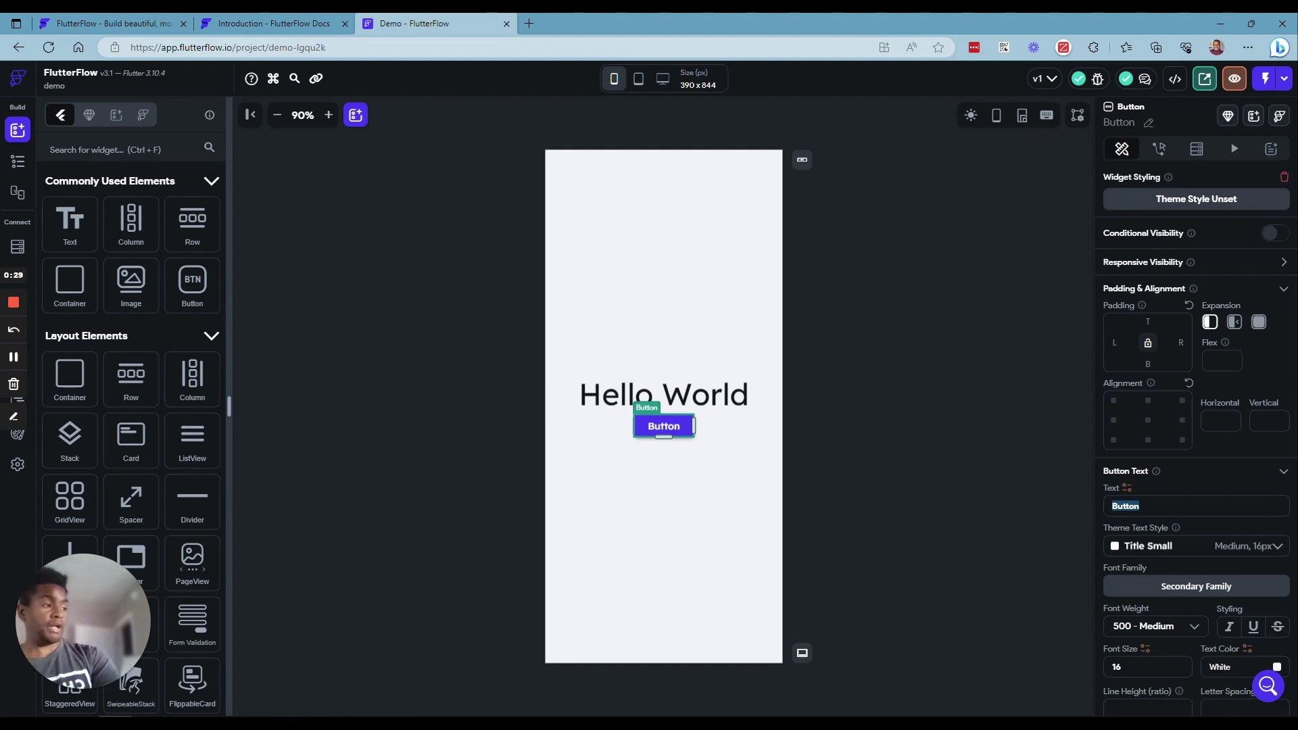
text(Show)
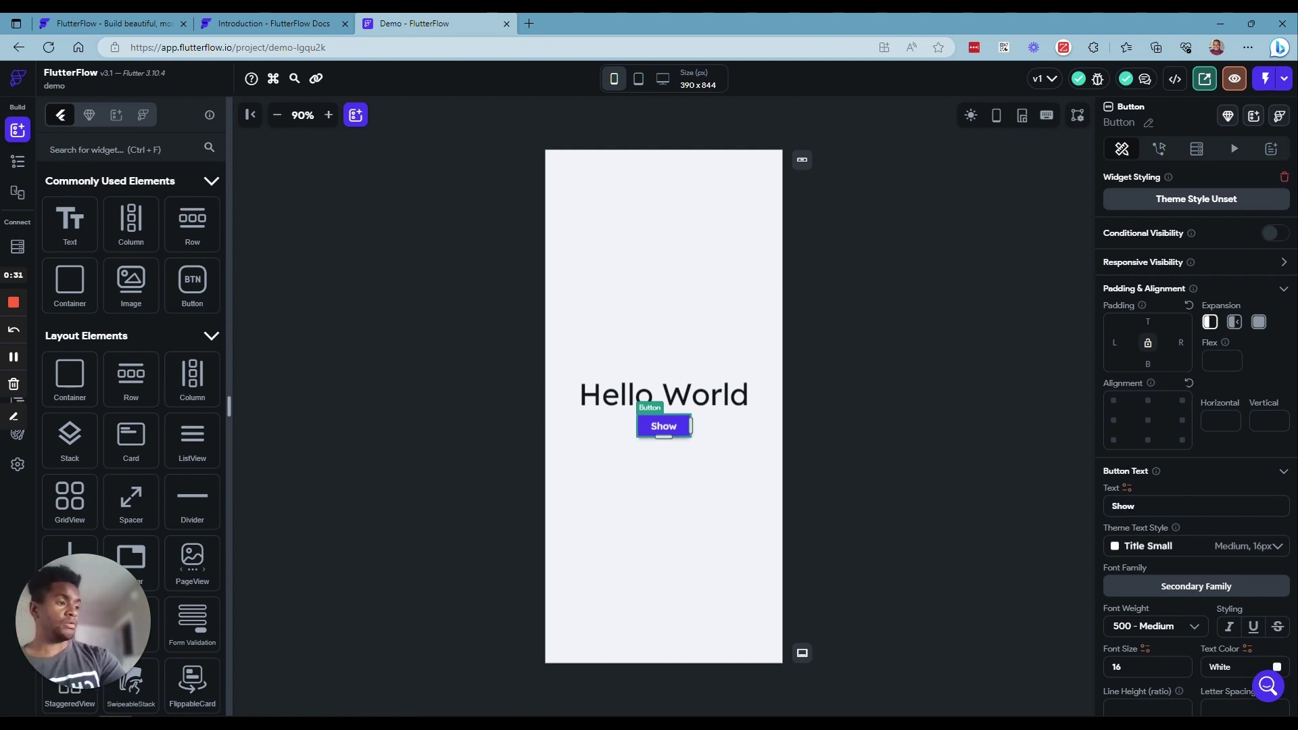
text( Text)
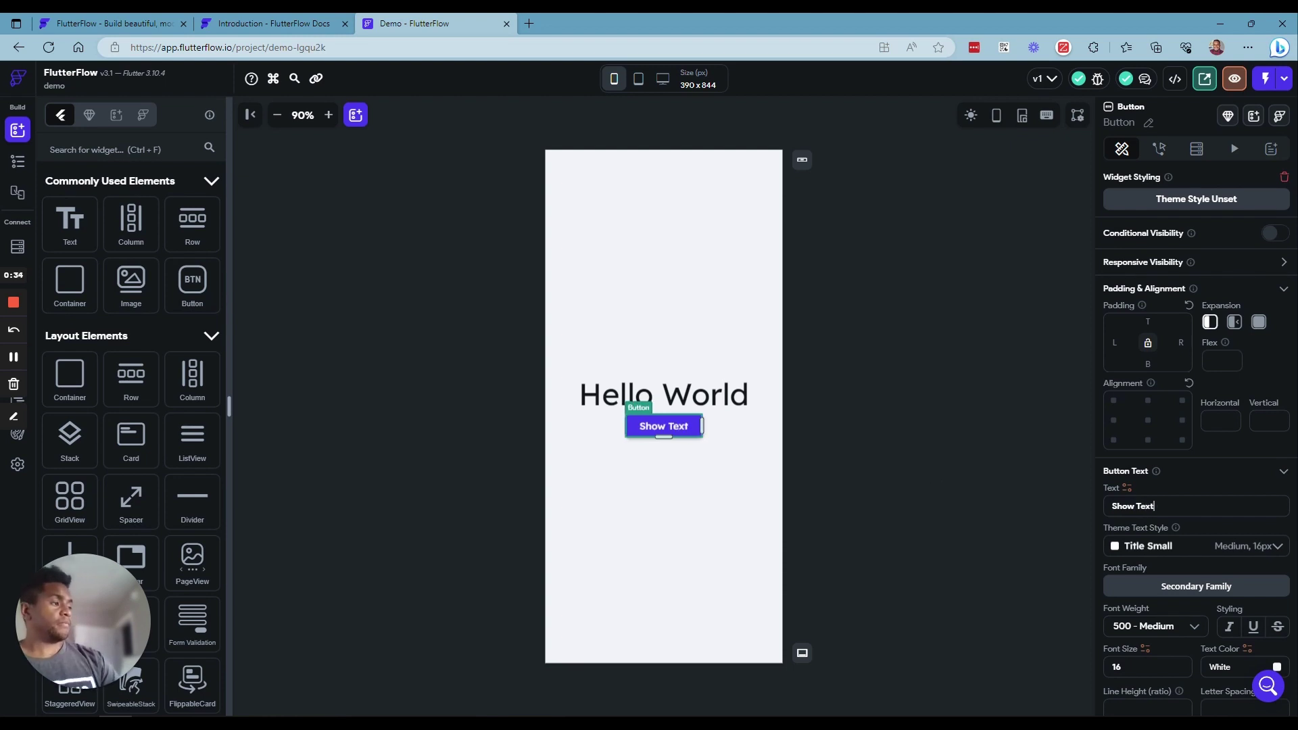
click(975, 476)
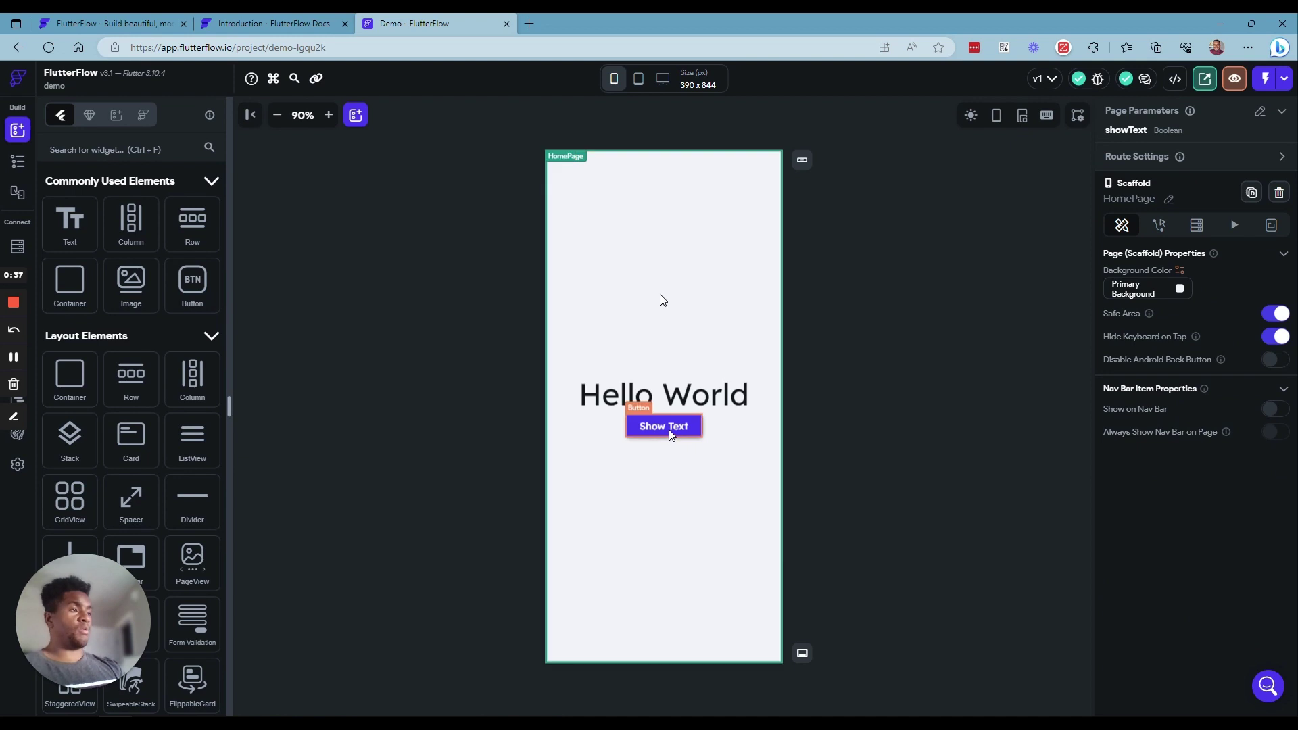
Restore the maximized browser window to a smaller size and widen it enough for the Demo project editor to display.
double_click(639, 14)
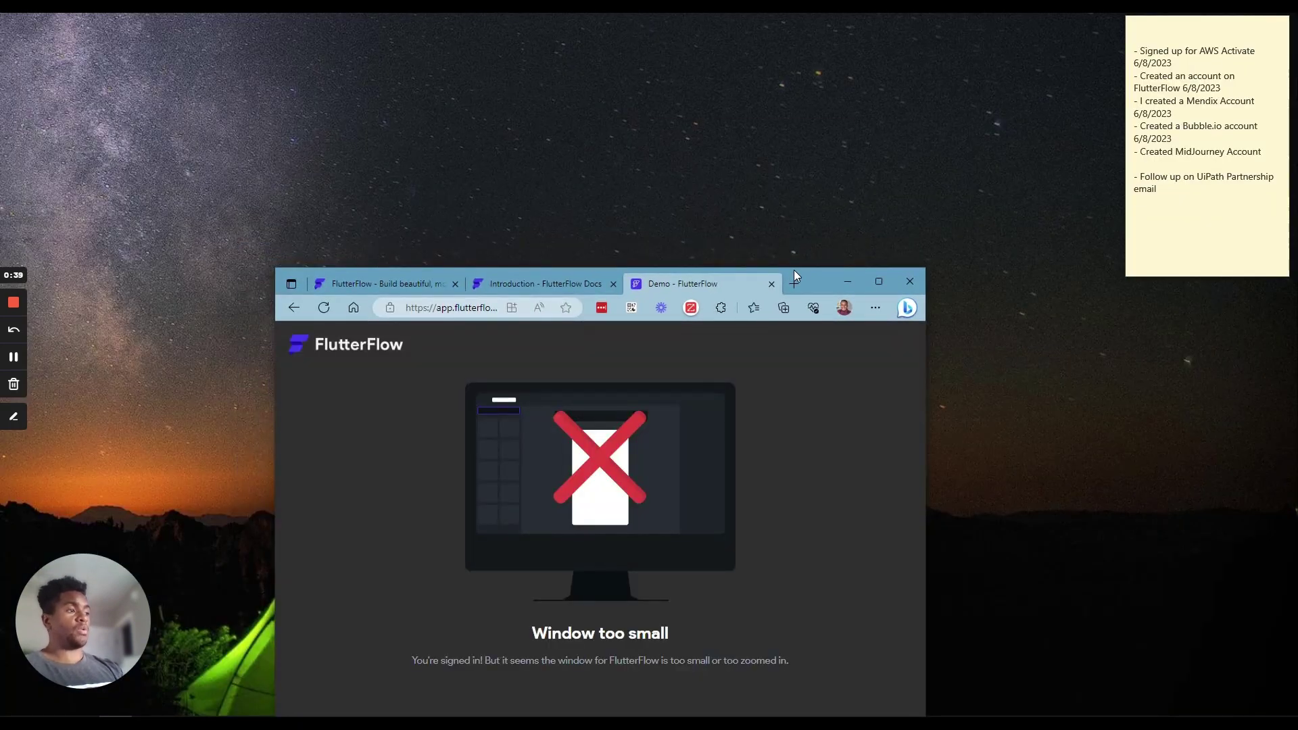
drag(811, 281, 854, 213)
double_click(836, 213)
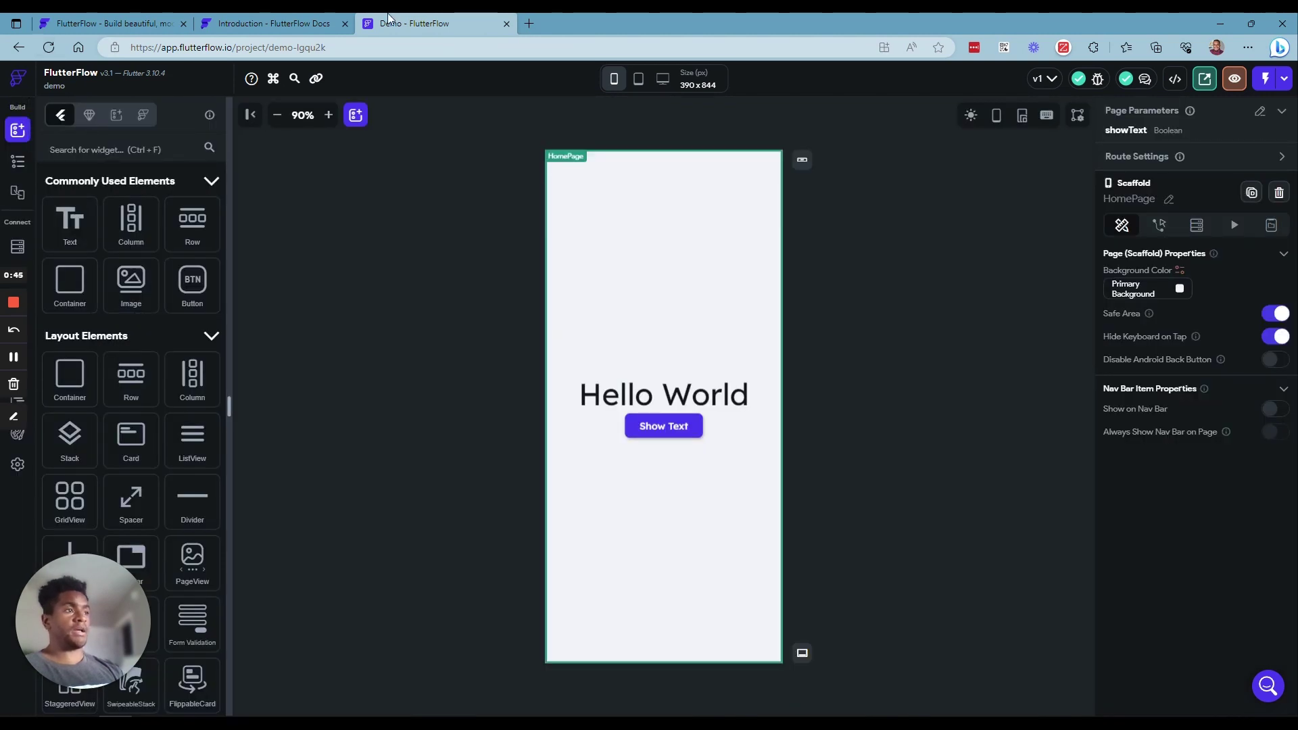
double_click(598, 26)
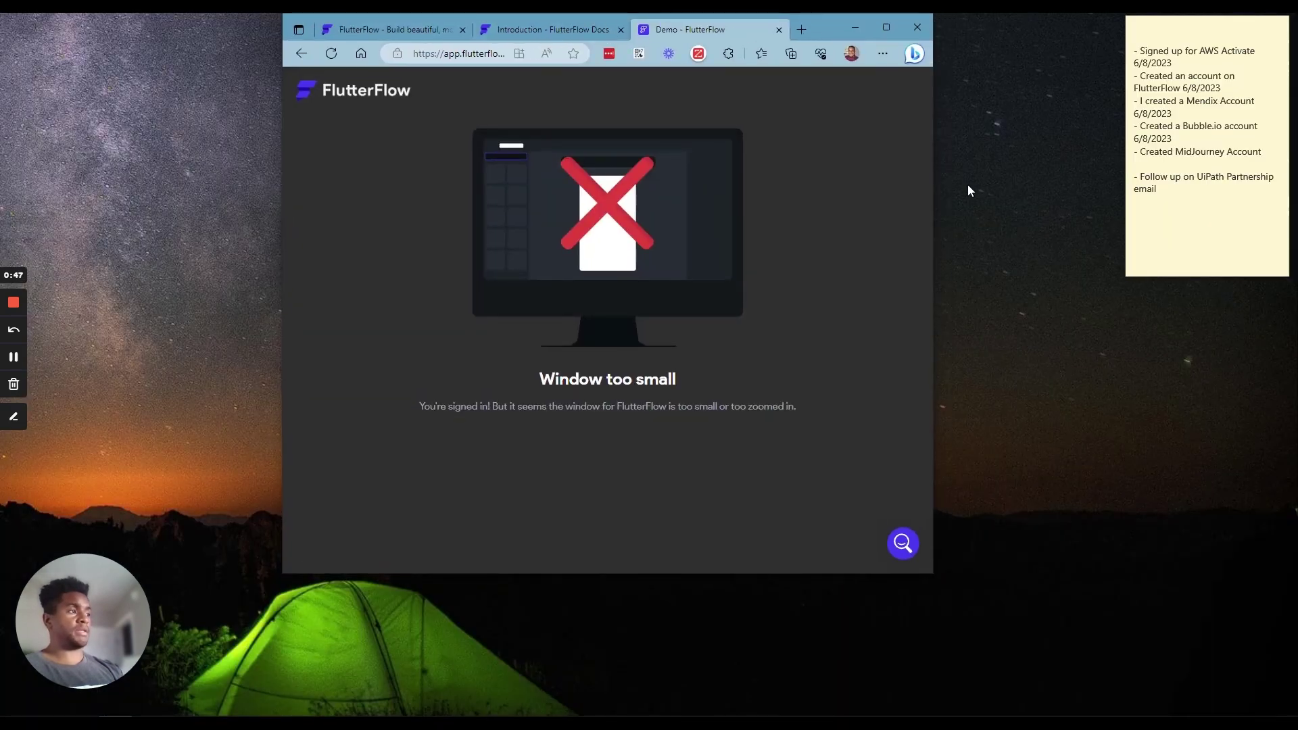
drag(934, 180, 1296, 184)
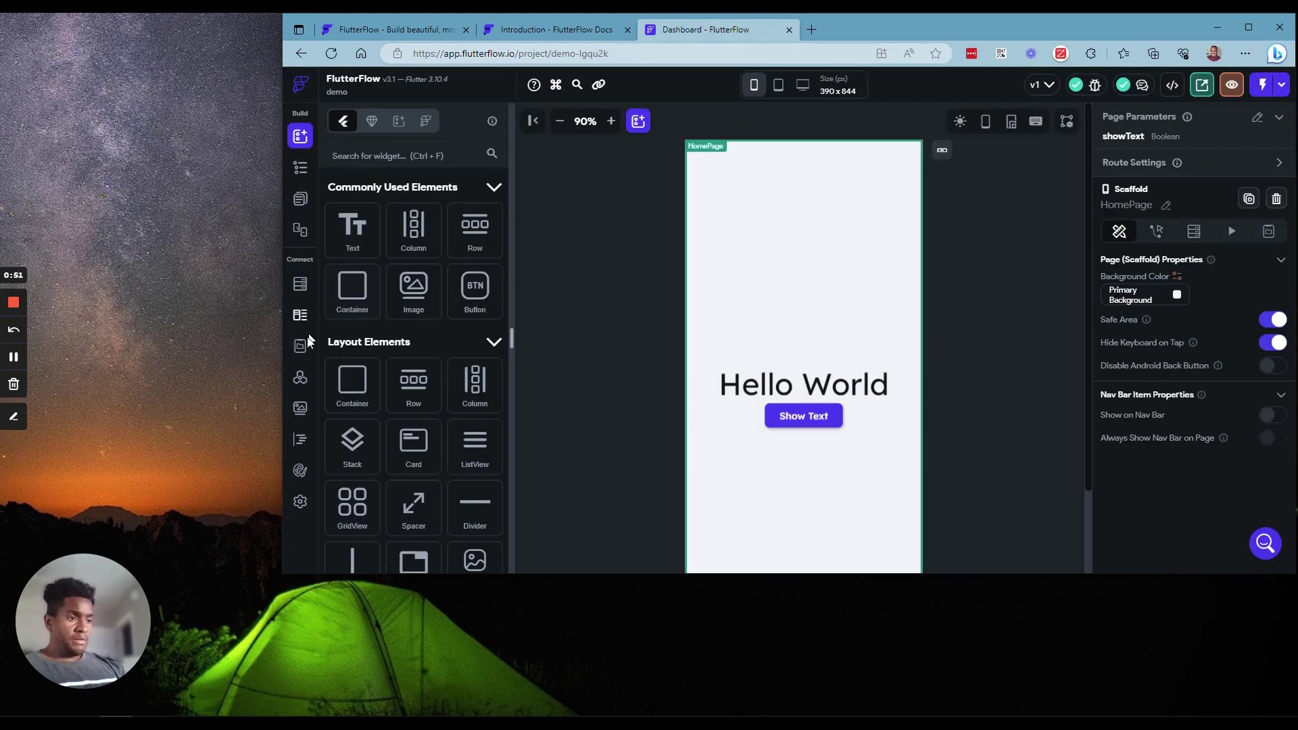
Create a Boolean app state variable named "showText" with the list and persisted options left off.
click(302, 355)
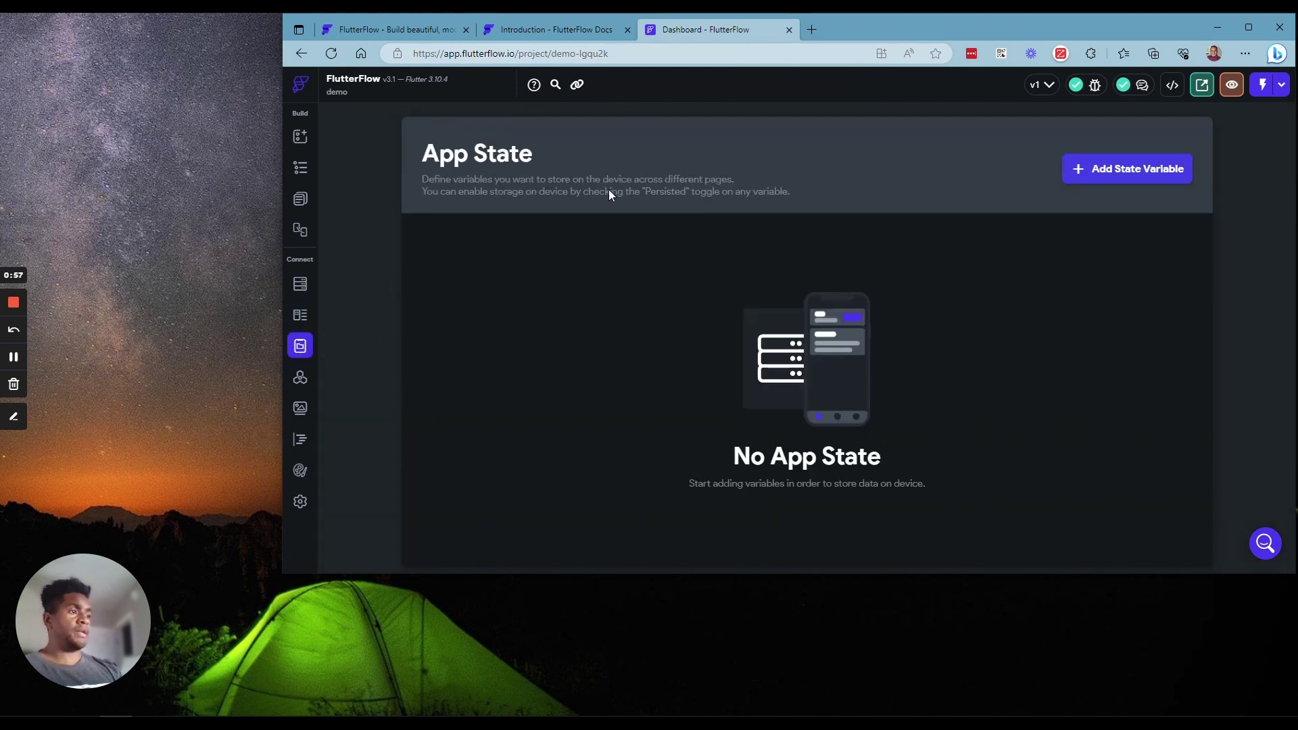
click(1179, 170)
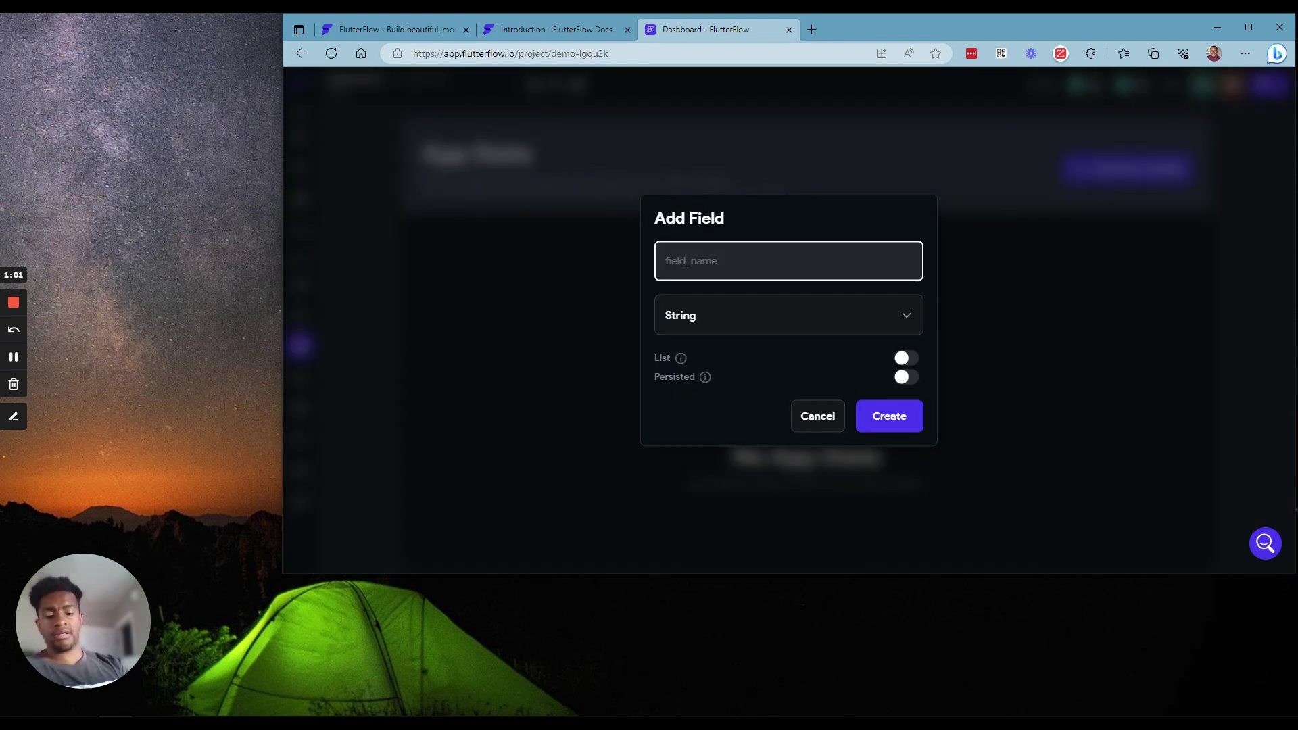
text(show)
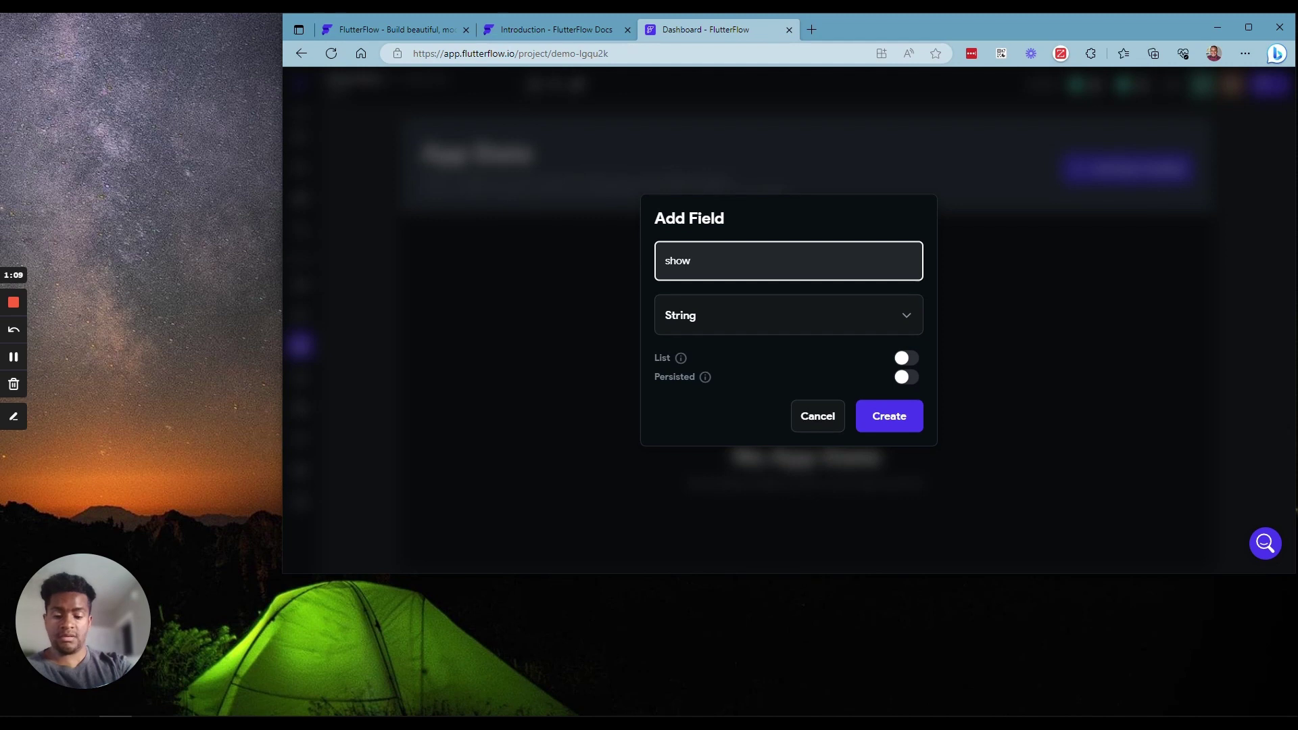
text(Text)
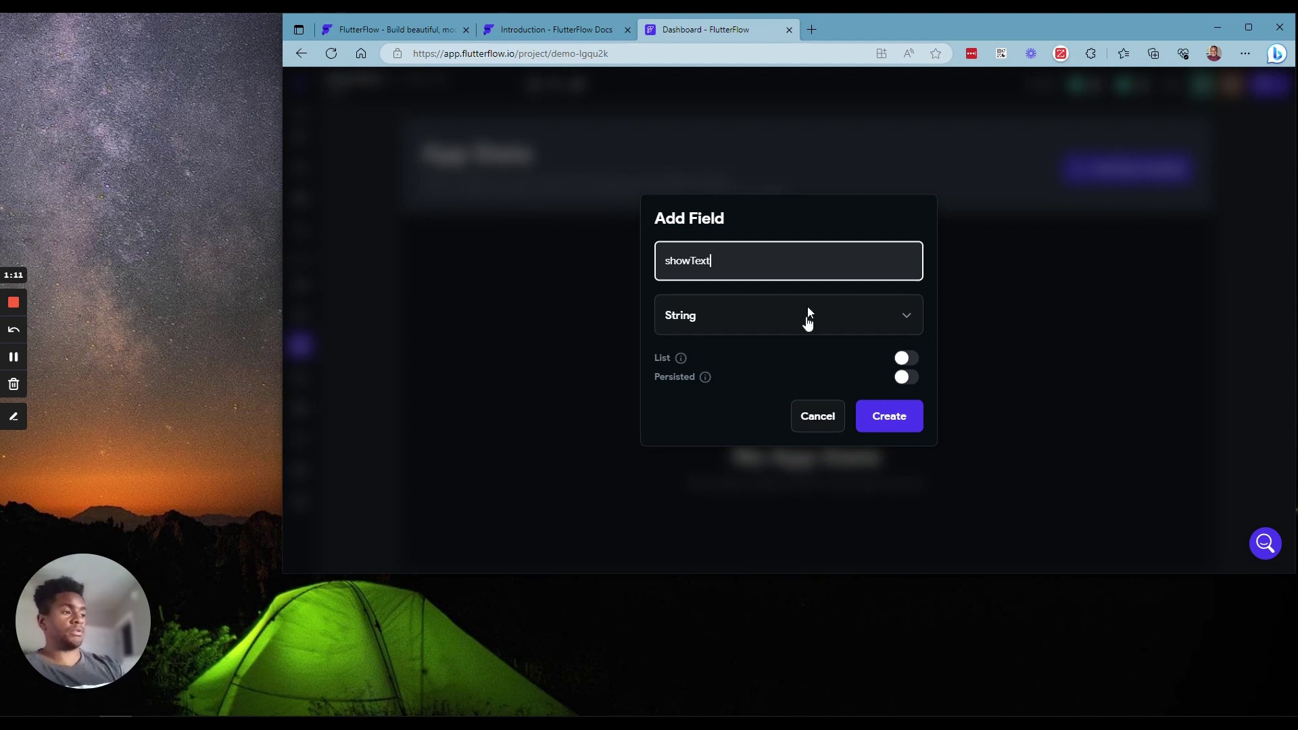
click(808, 311)
click(741, 229)
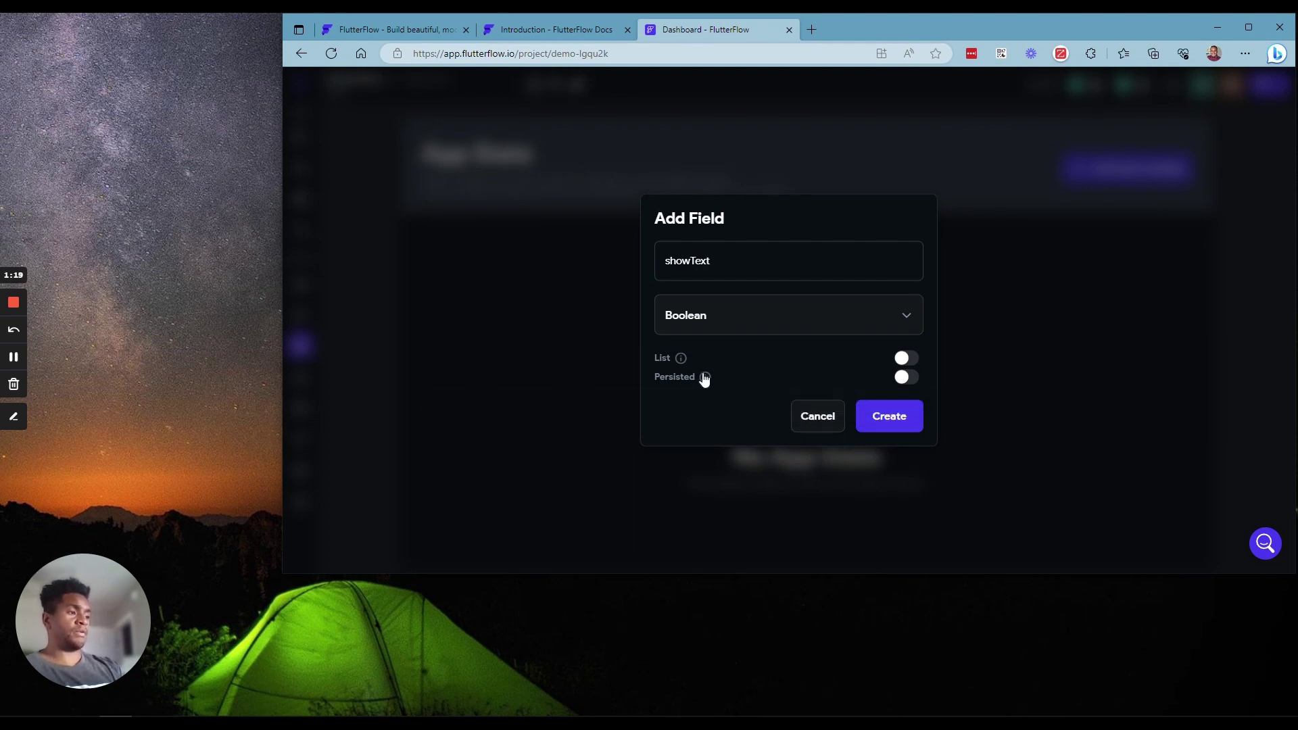
click(880, 412)
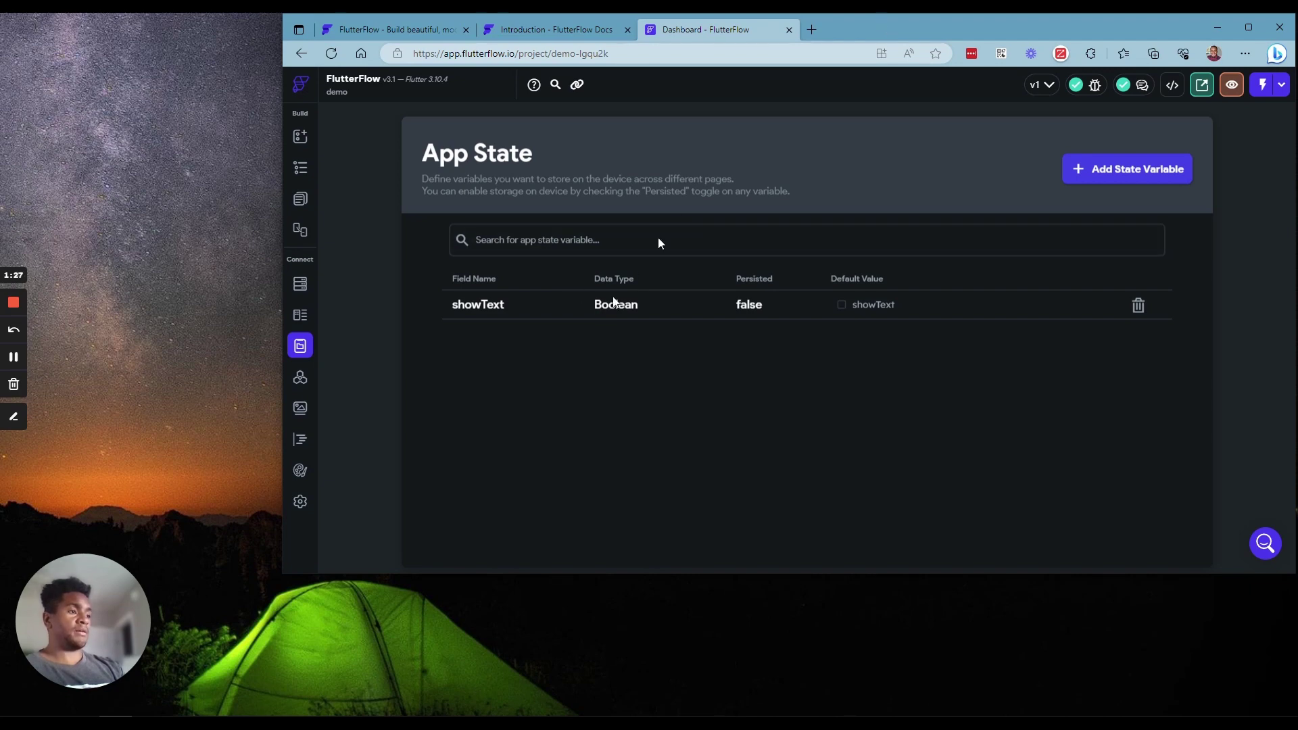
Maximize the browser window and make the Hello World text on the HomePage conditionally visible based on the app state variable showText.
double_click(914, 22)
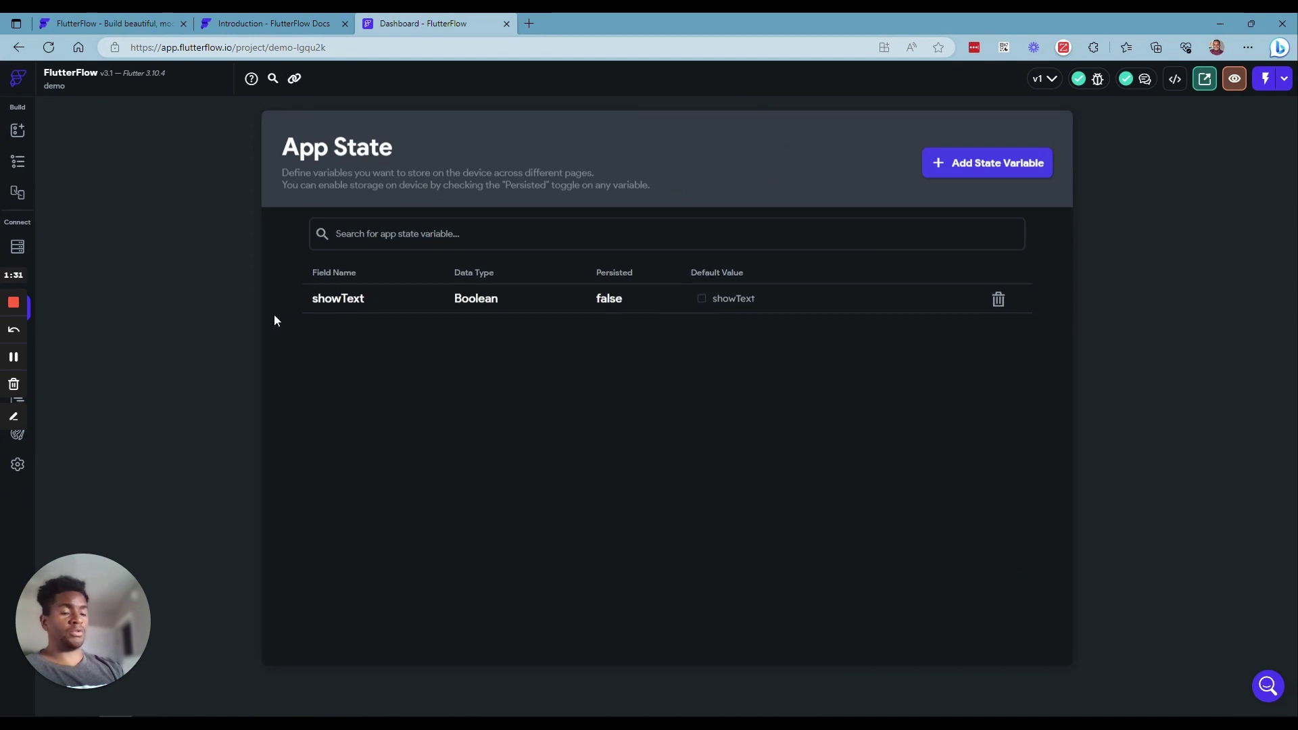
click(12, 139)
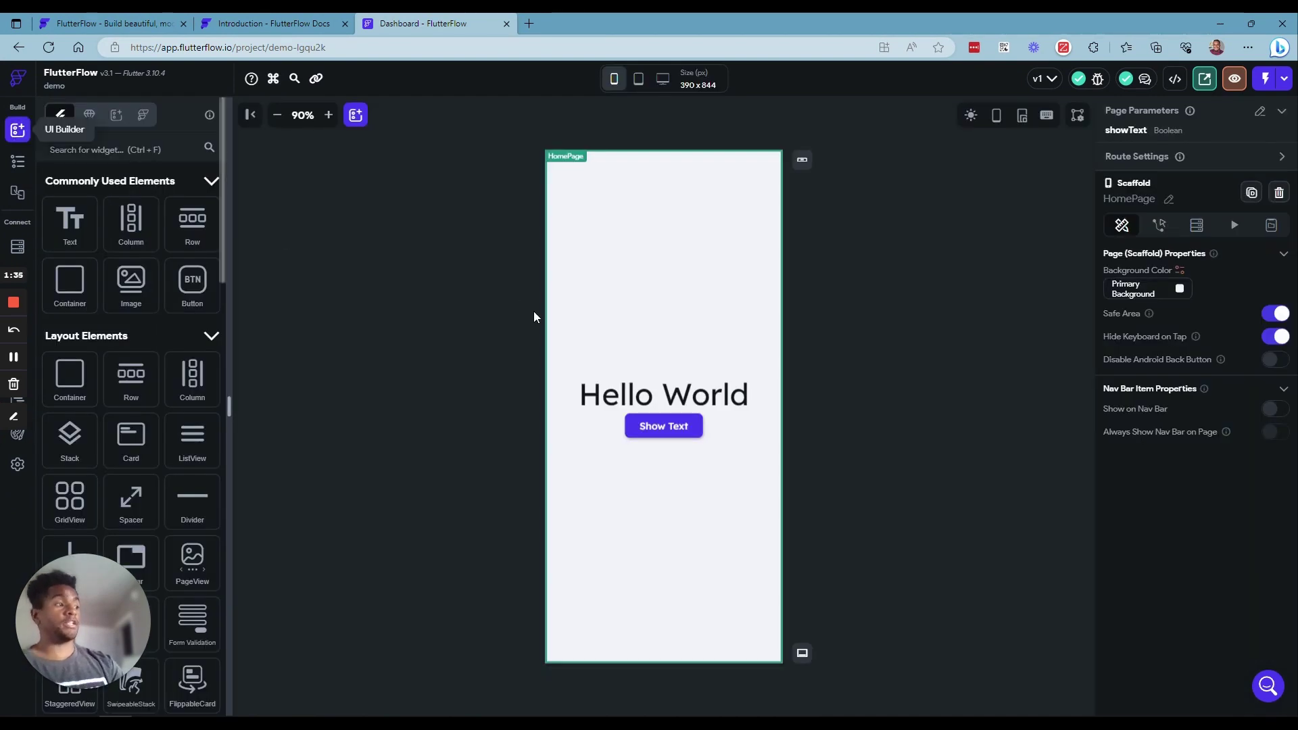
click(638, 397)
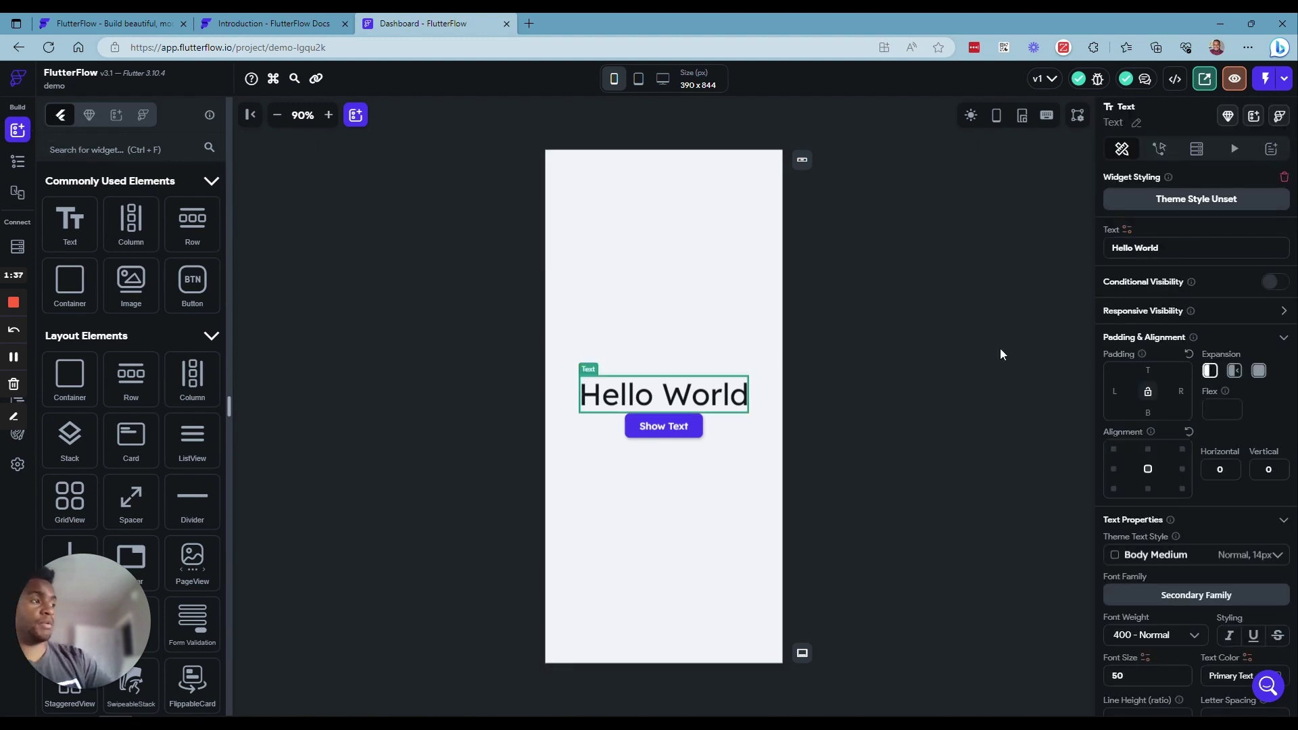
click(1275, 282)
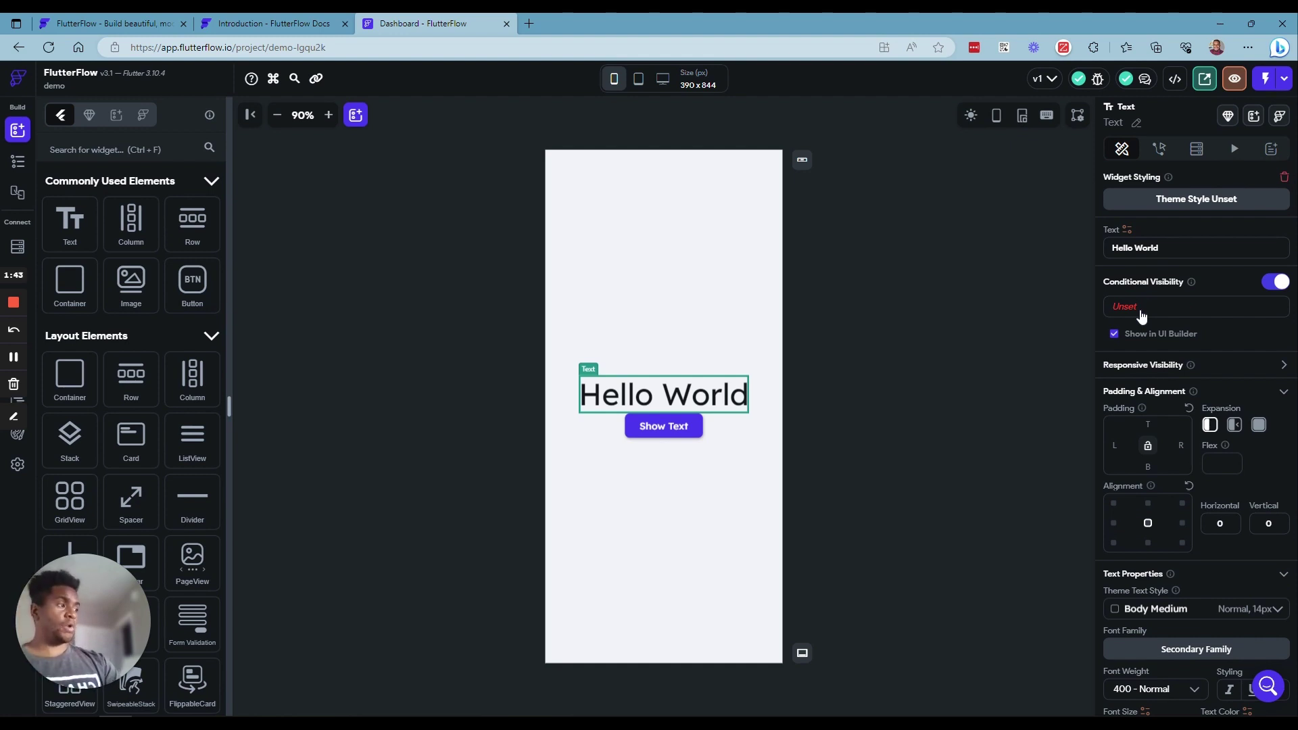
click(1141, 311)
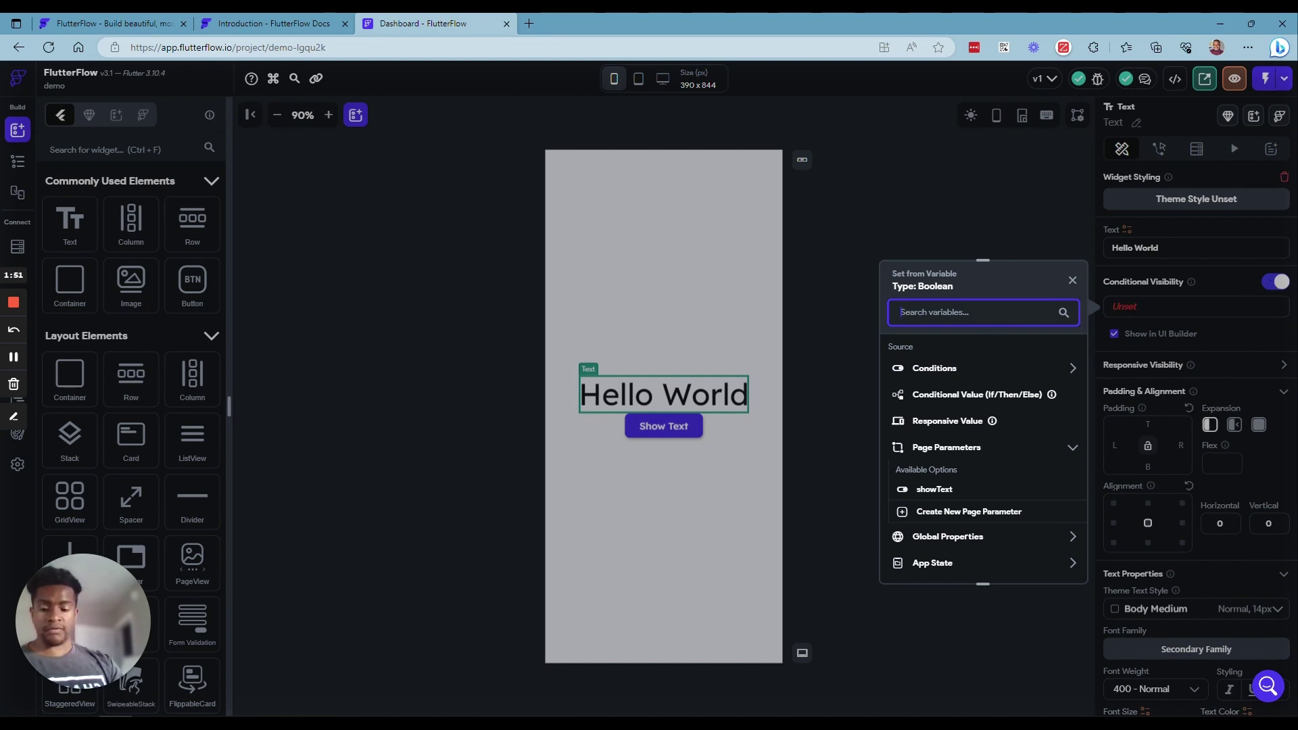
text(sh)
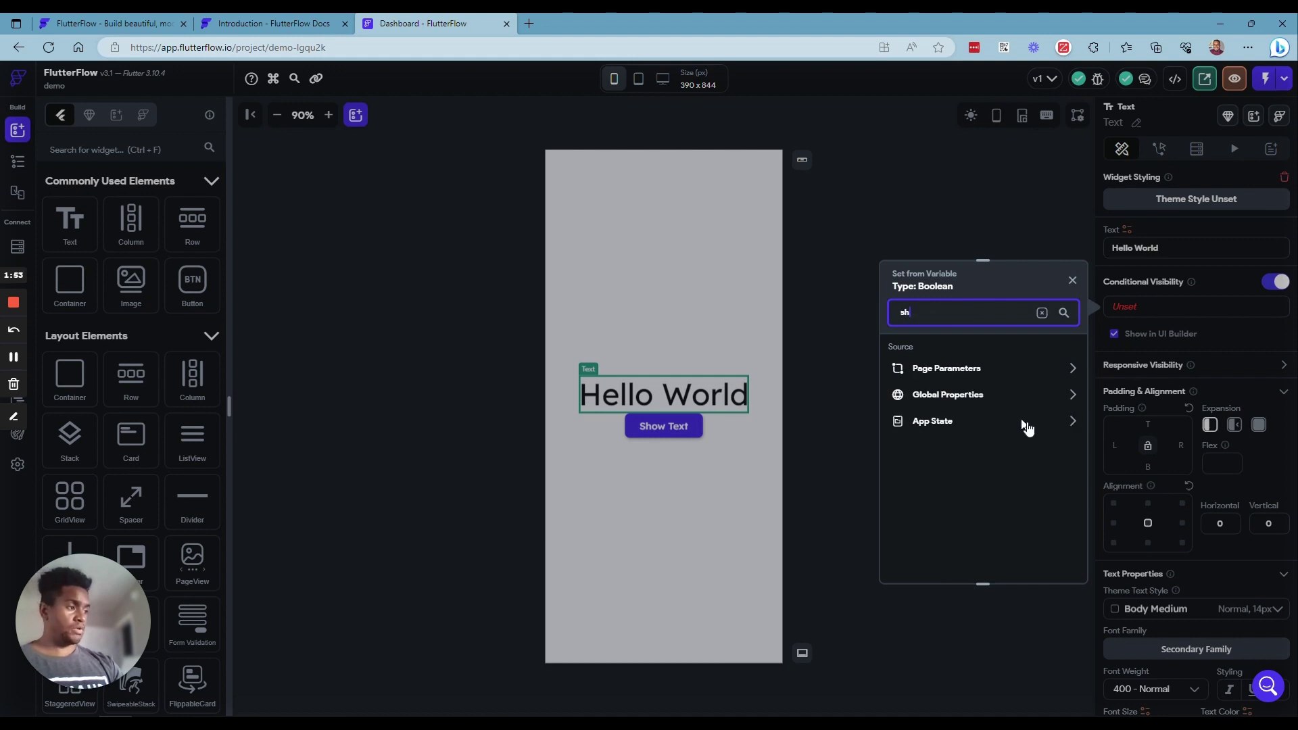
click(1072, 421)
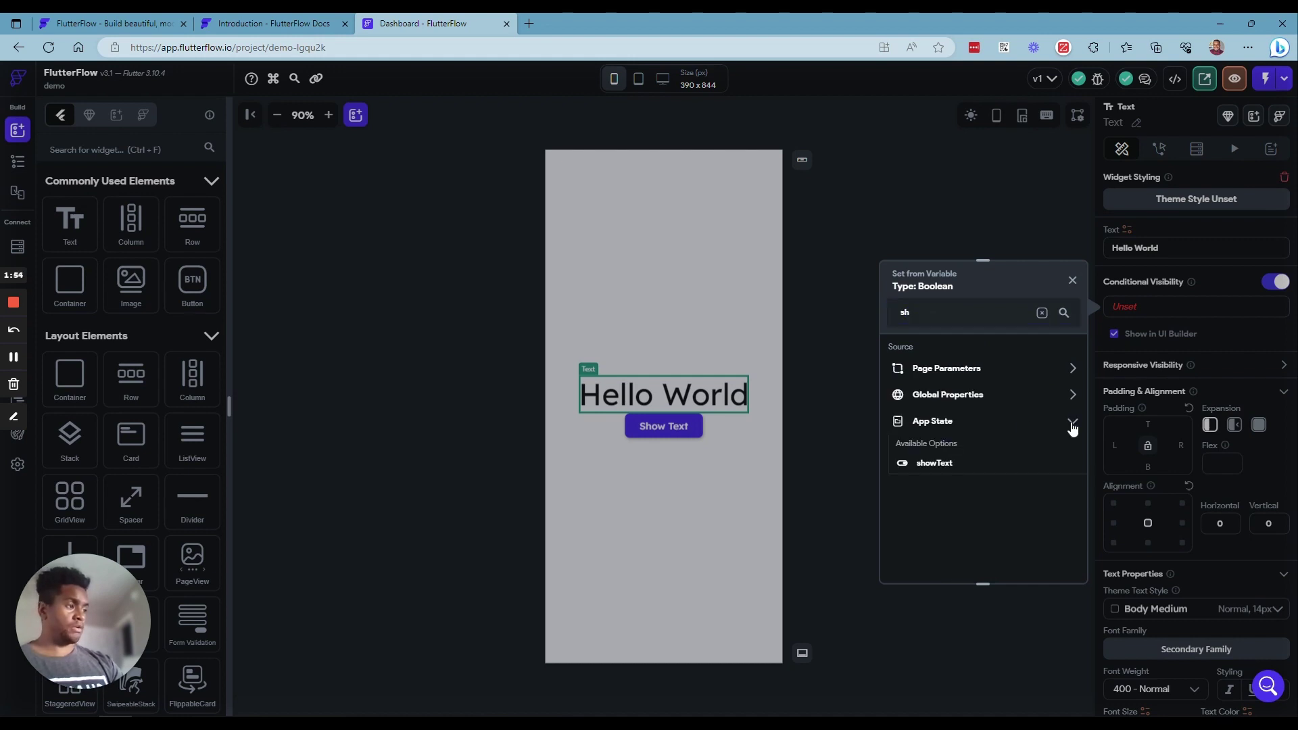
click(924, 464)
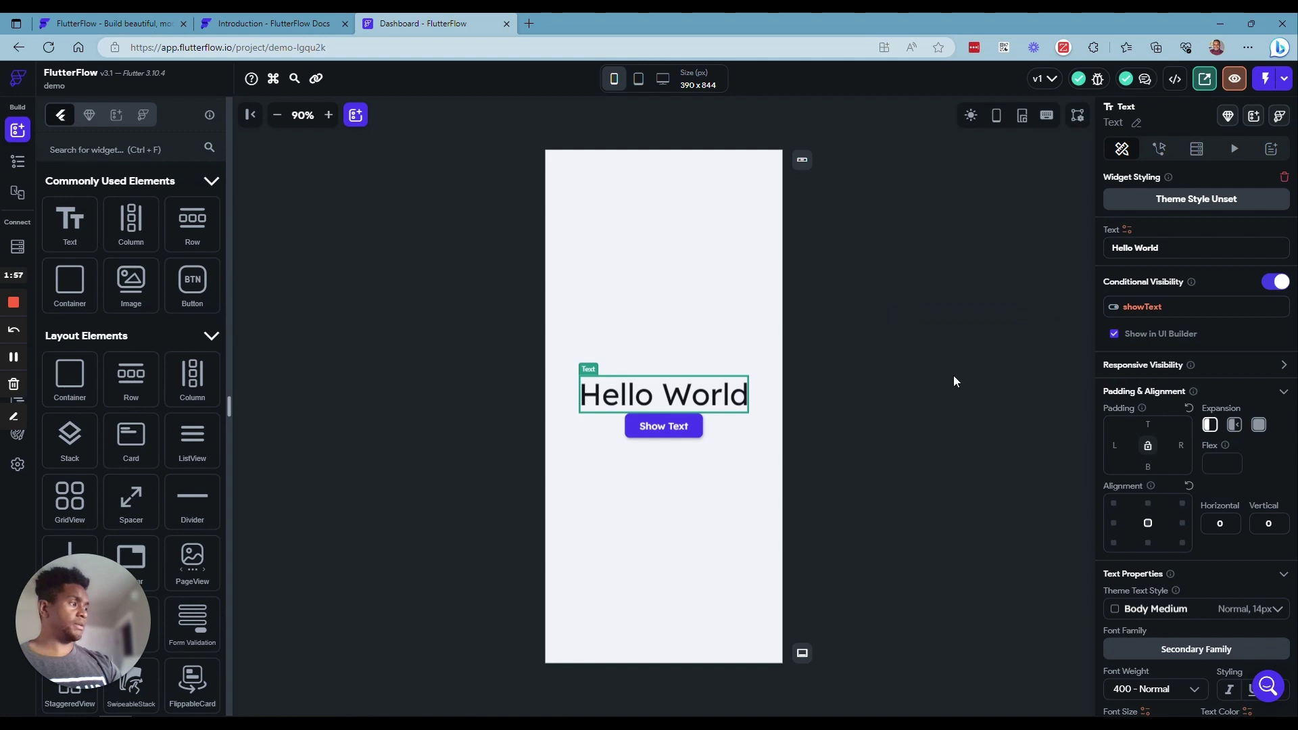
Run the Demo project in Test Mode and instantly reload the running session.
click(1270, 85)
click(1249, 148)
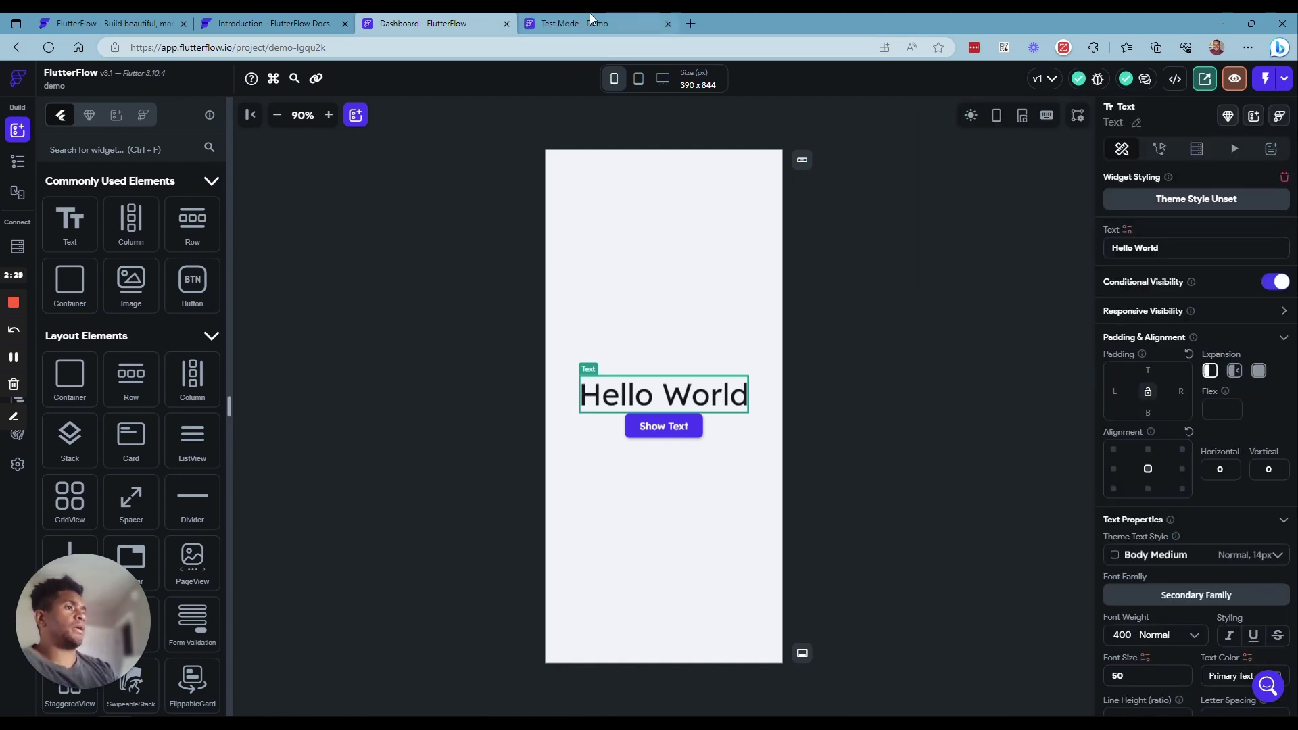
click(582, 24)
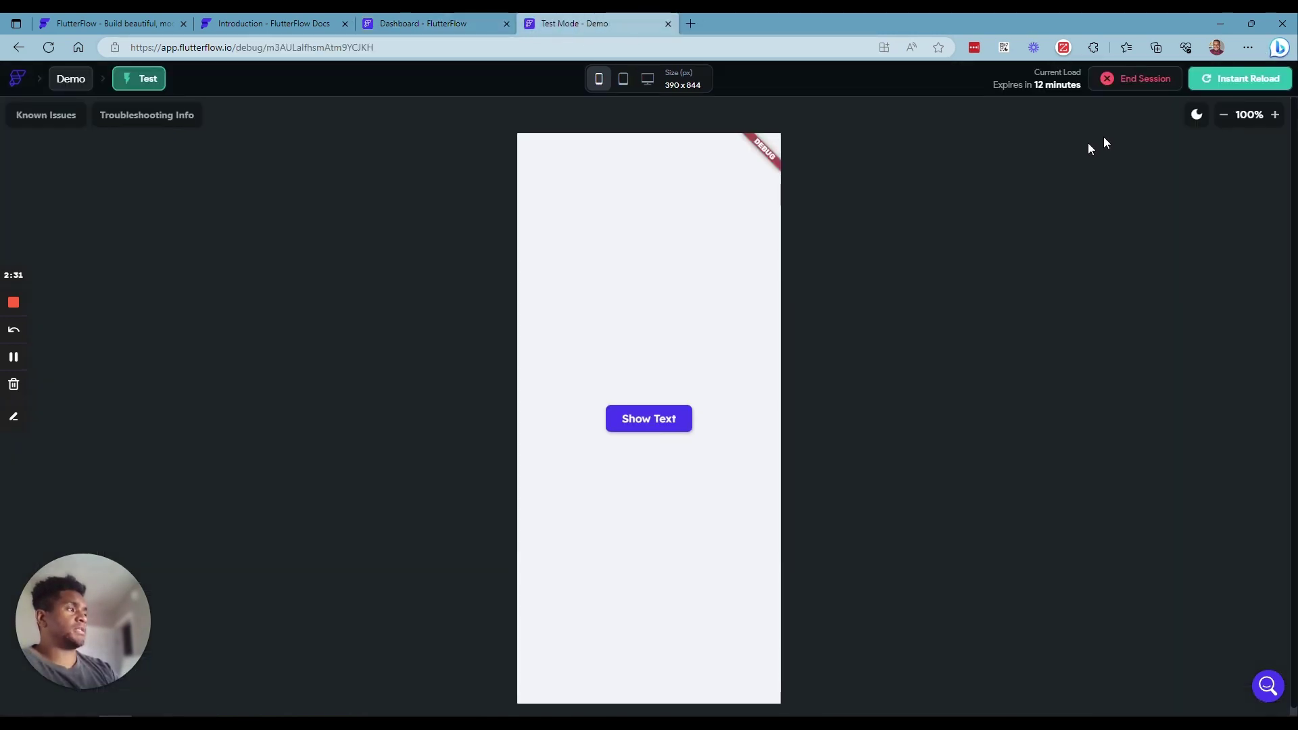
click(1210, 78)
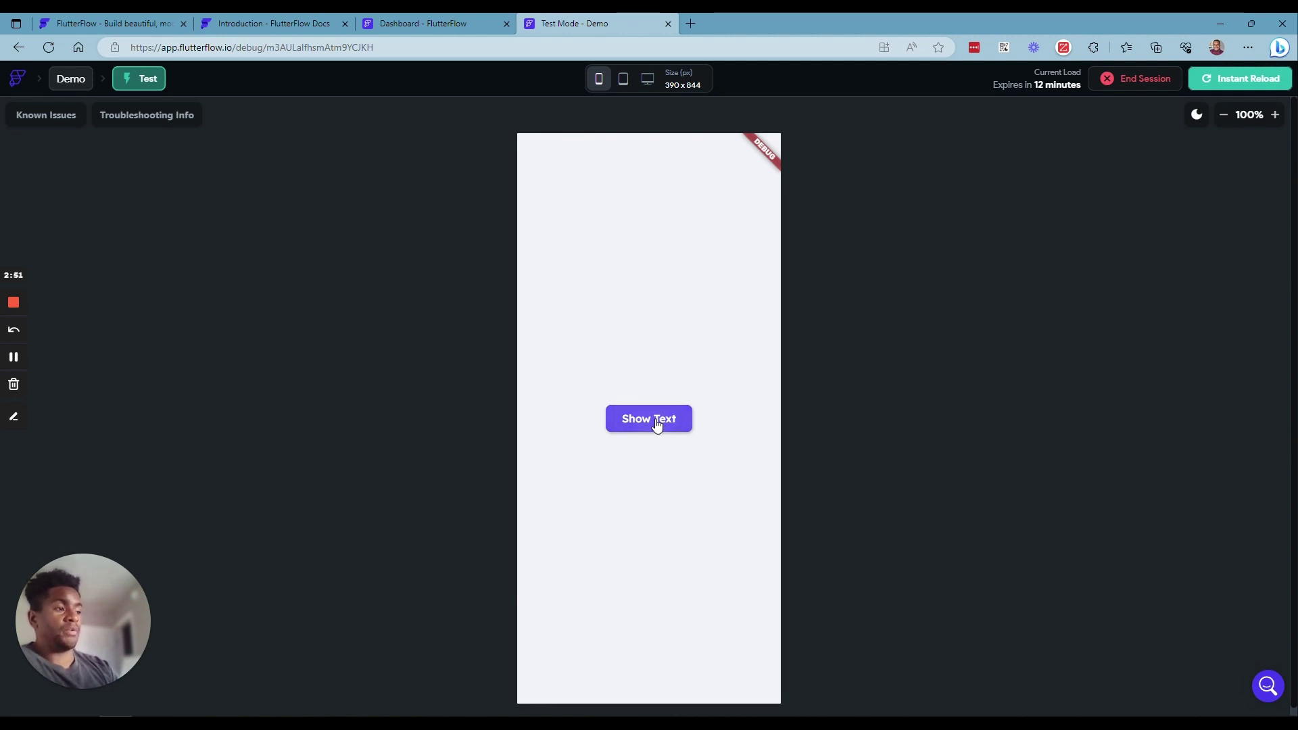
Return to the project editor and set the Show Text button's top padding to 20.
click(445, 14)
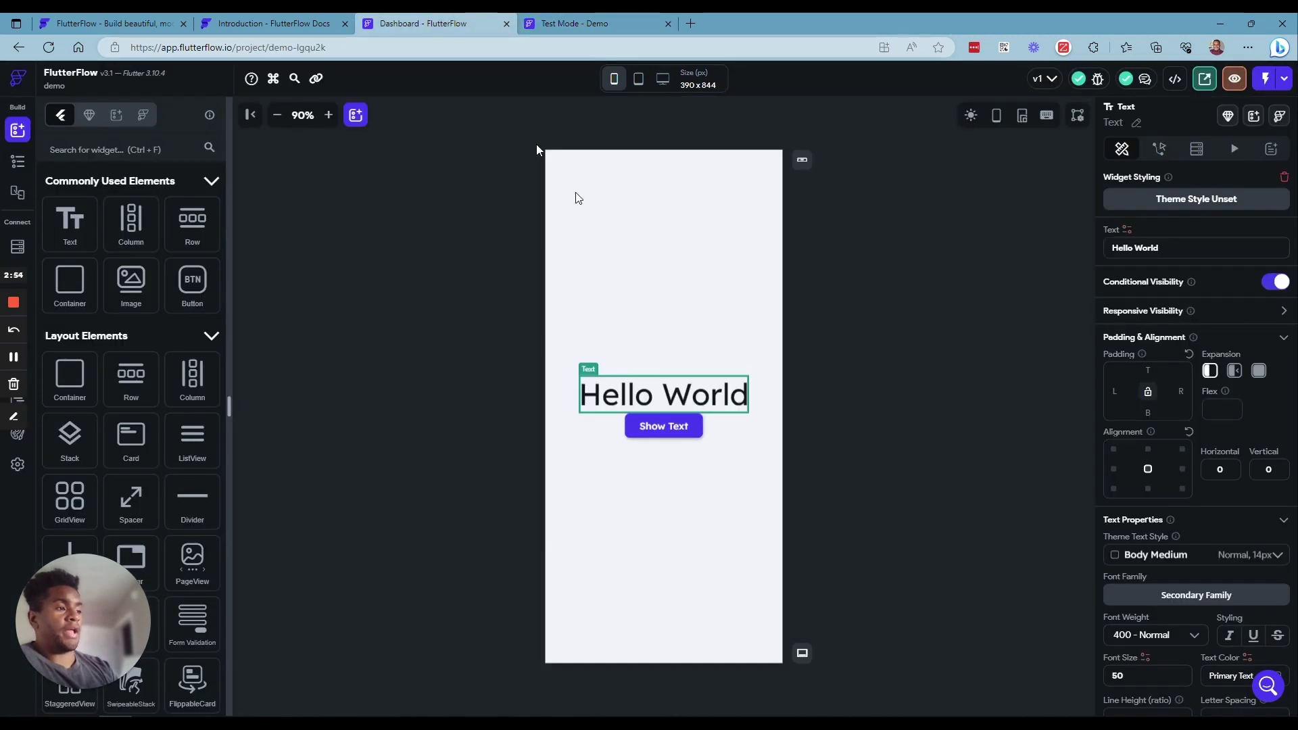
click(692, 426)
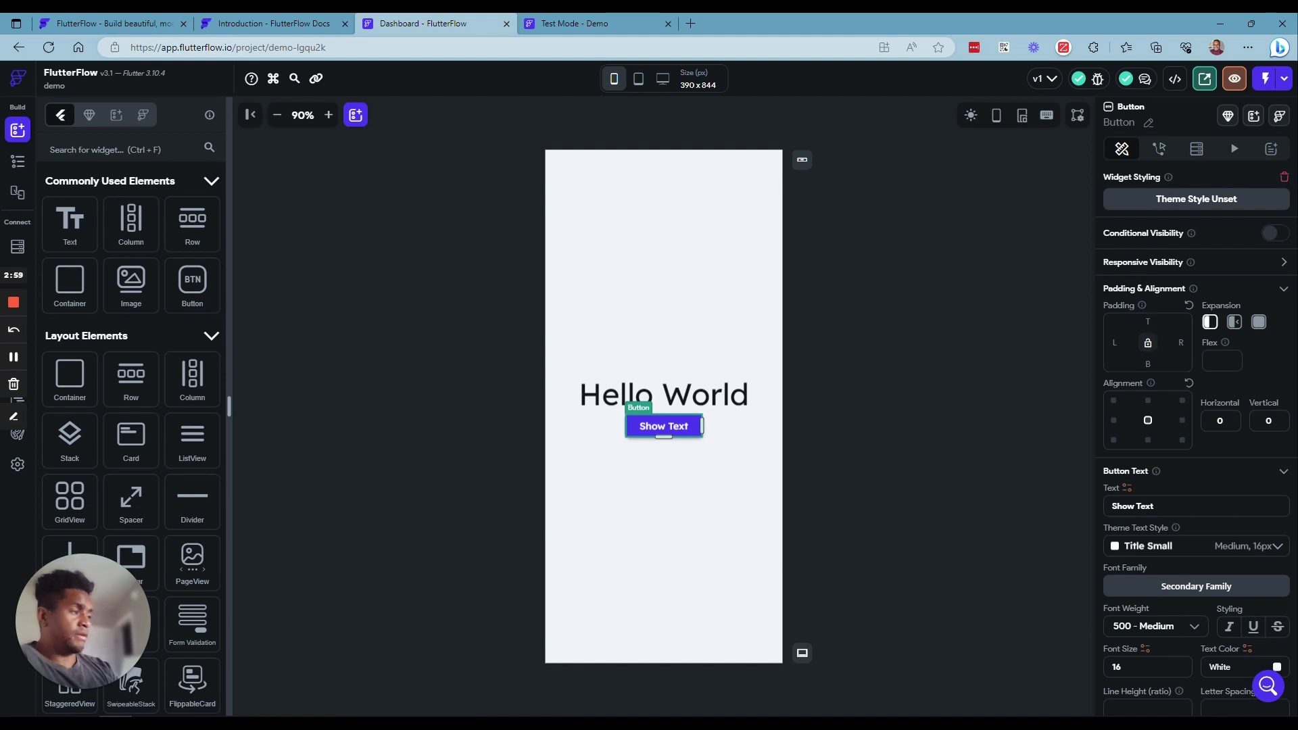
text(20)
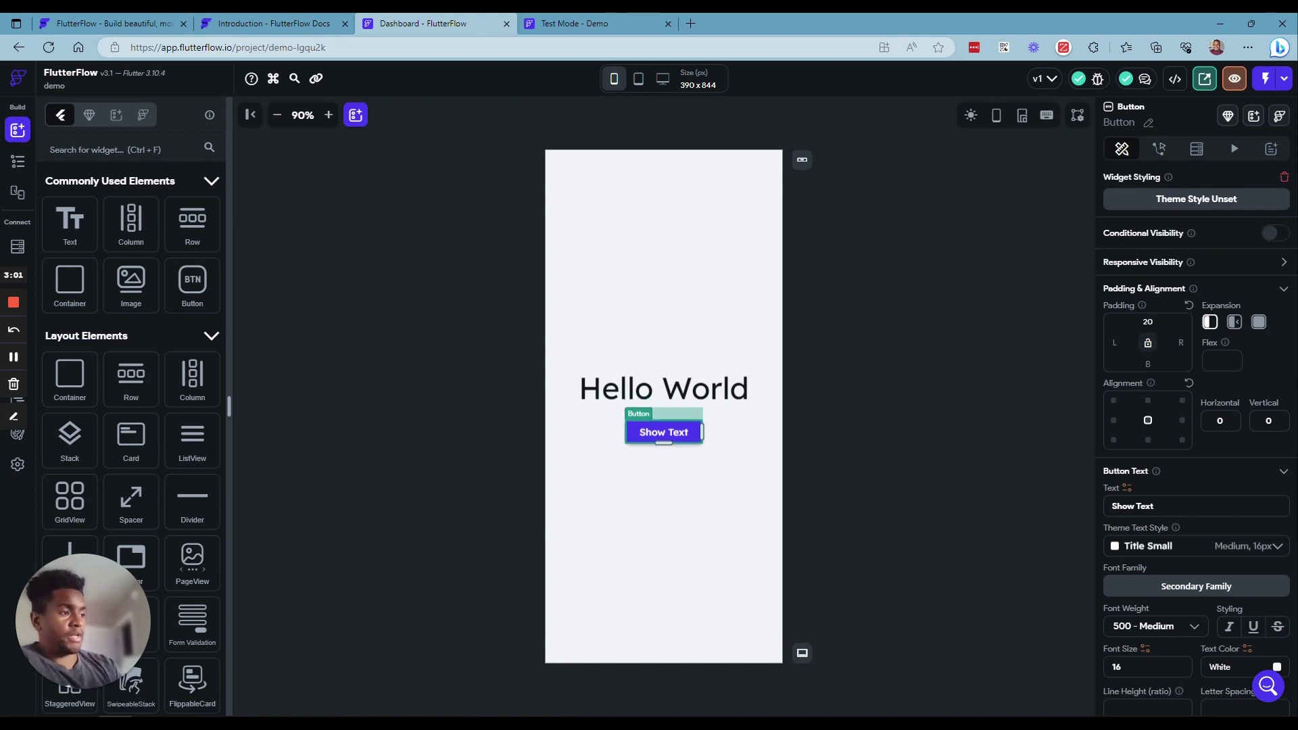
click(876, 457)
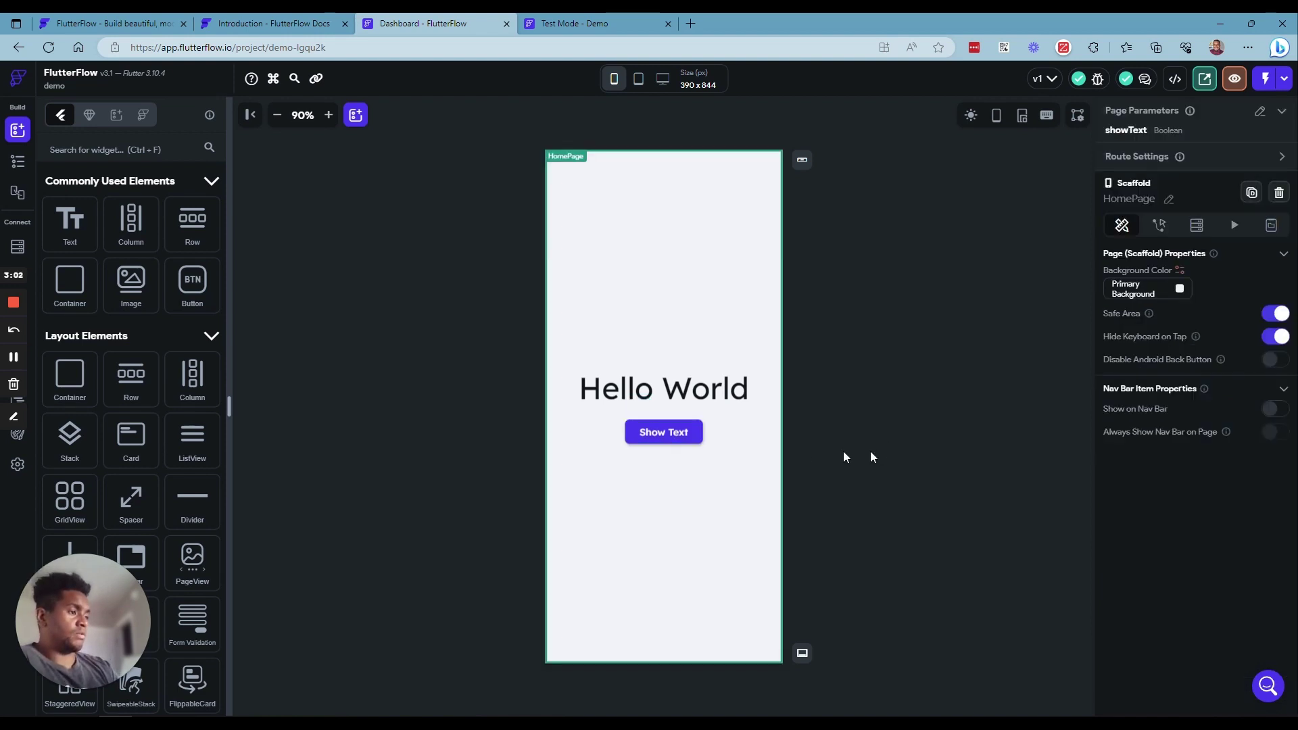
Start adding an action to the Show Text button on the HomePage.
click(679, 436)
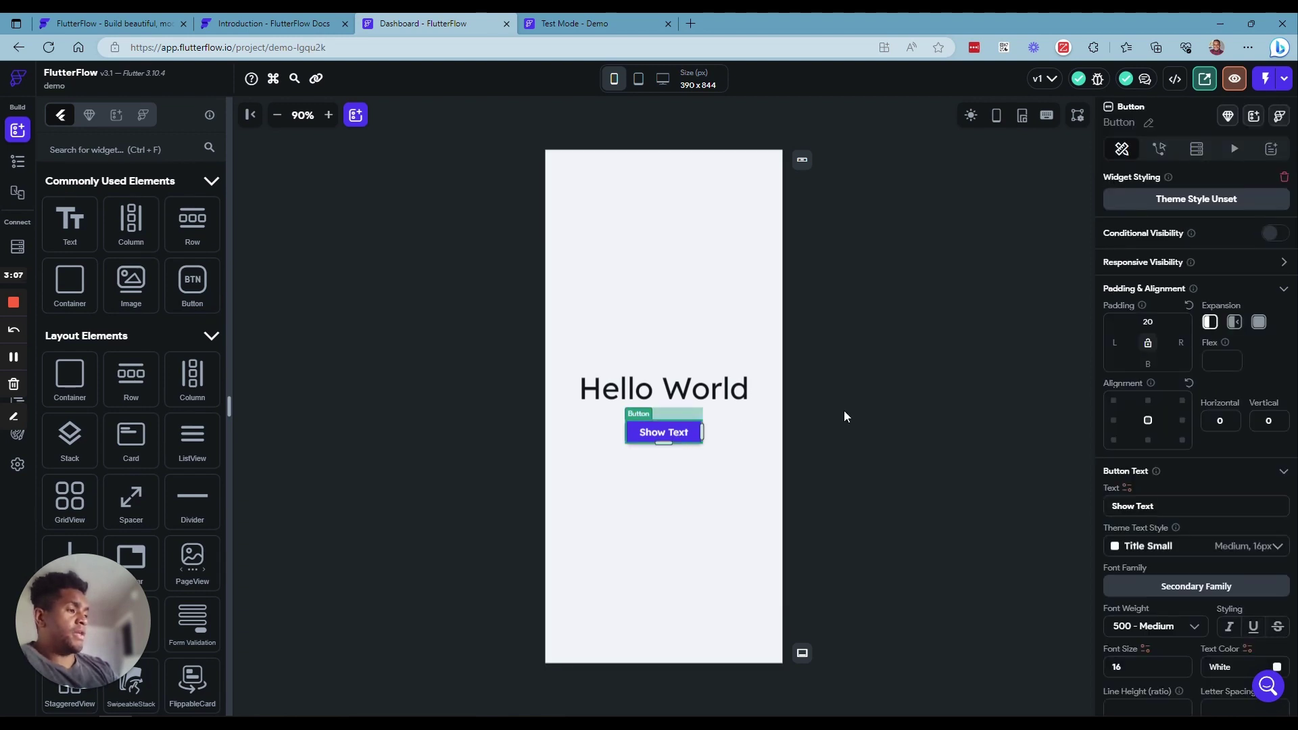
click(1158, 152)
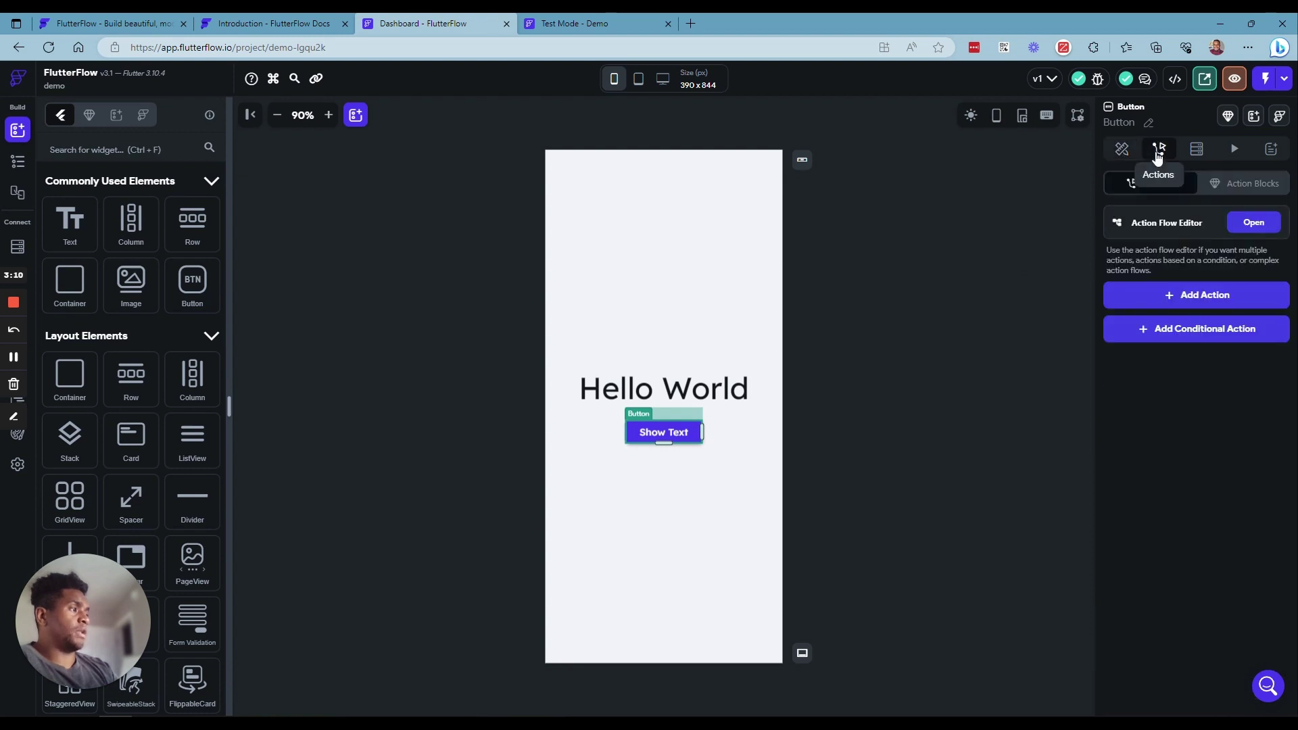
click(1161, 291)
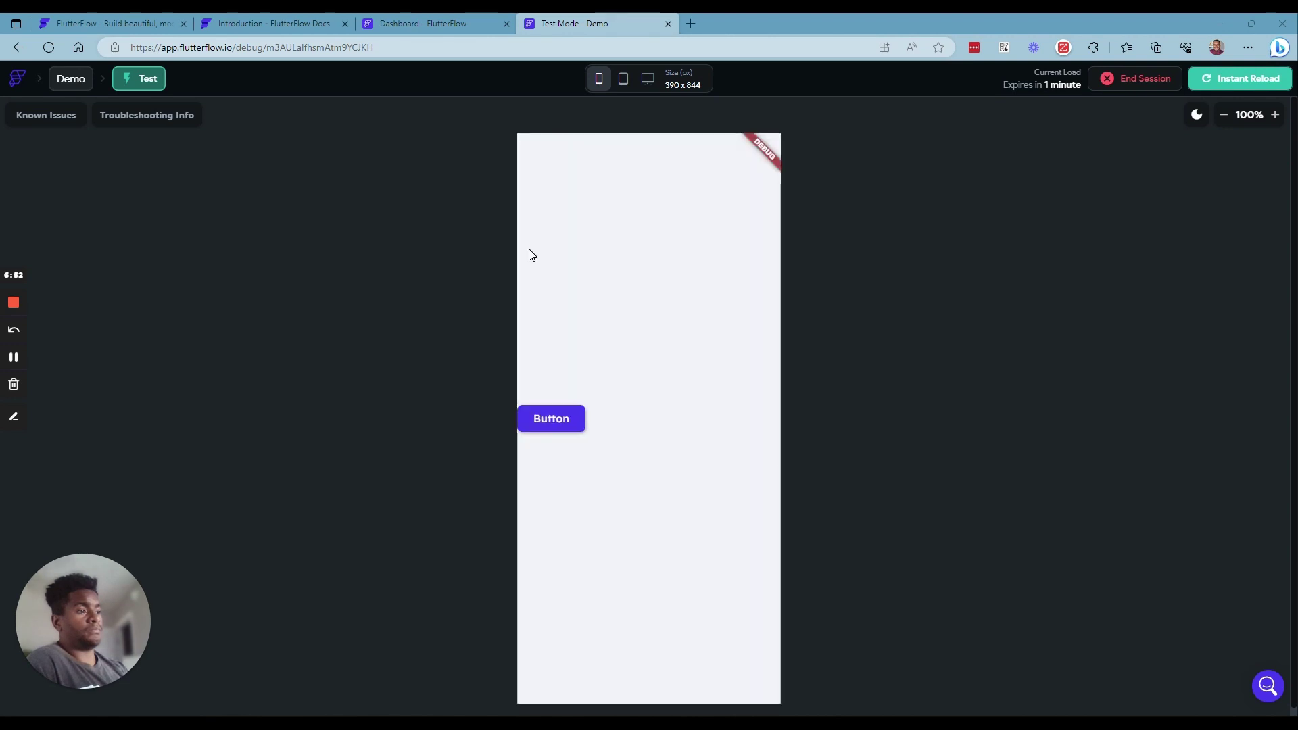
Test the button repeatedly in the Test Mode session to toggle the Hello World text on and off.
click(564, 421)
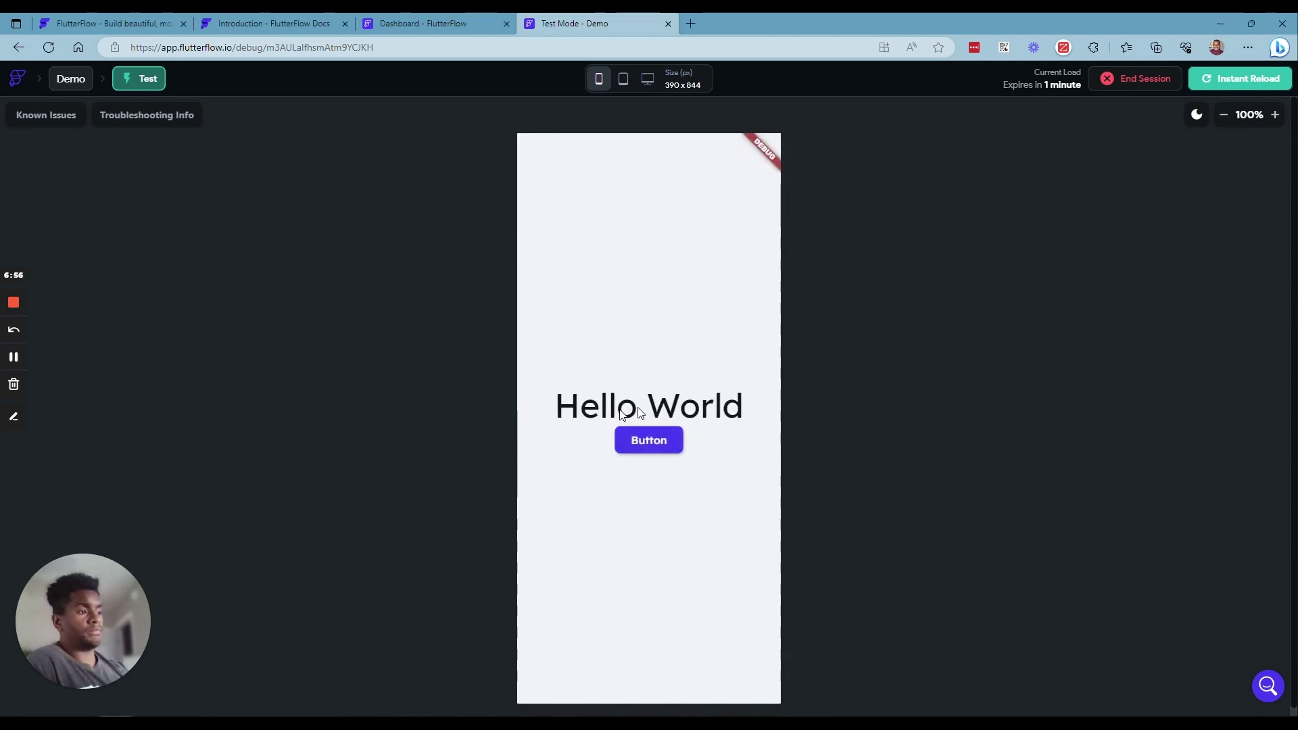
click(646, 451)
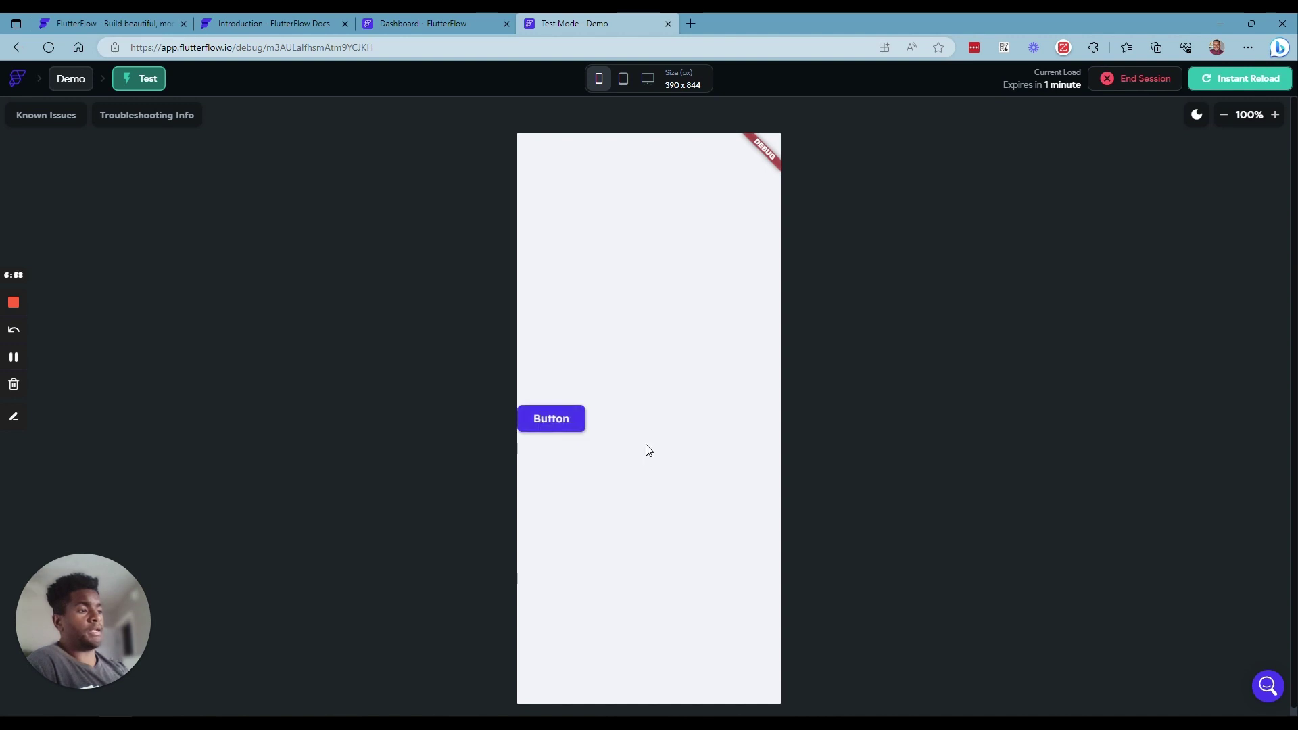
click(577, 427)
click(640, 444)
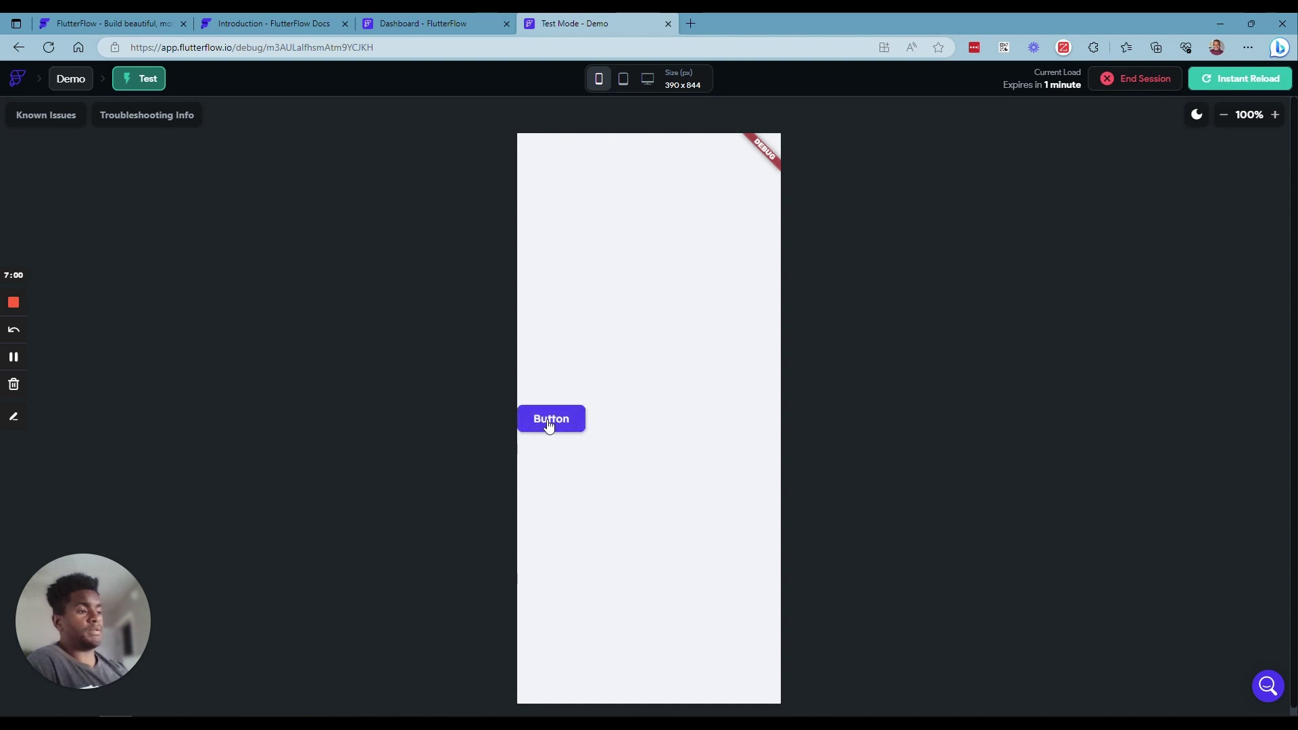
click(550, 425)
click(619, 447)
click(559, 426)
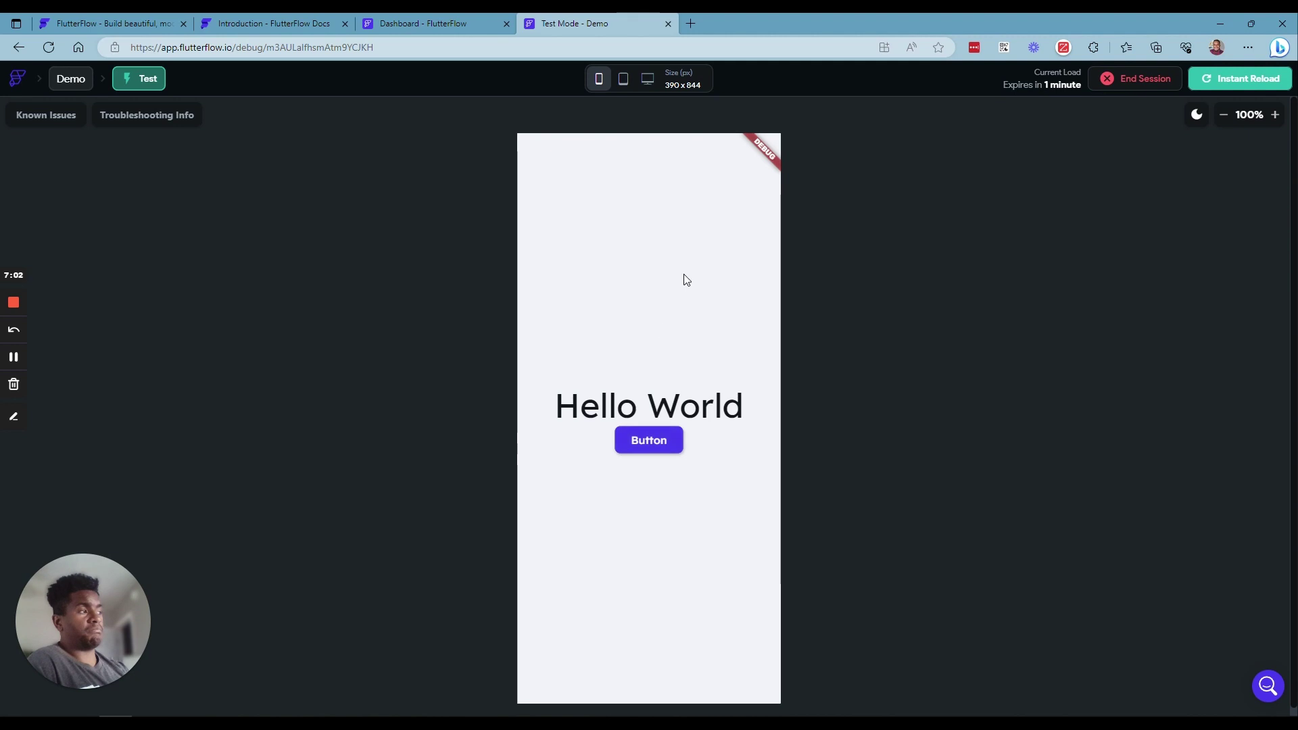
Set the text of the HomePage button in the project editor to "Show Text" and return to the Test Mode session.
click(425, 23)
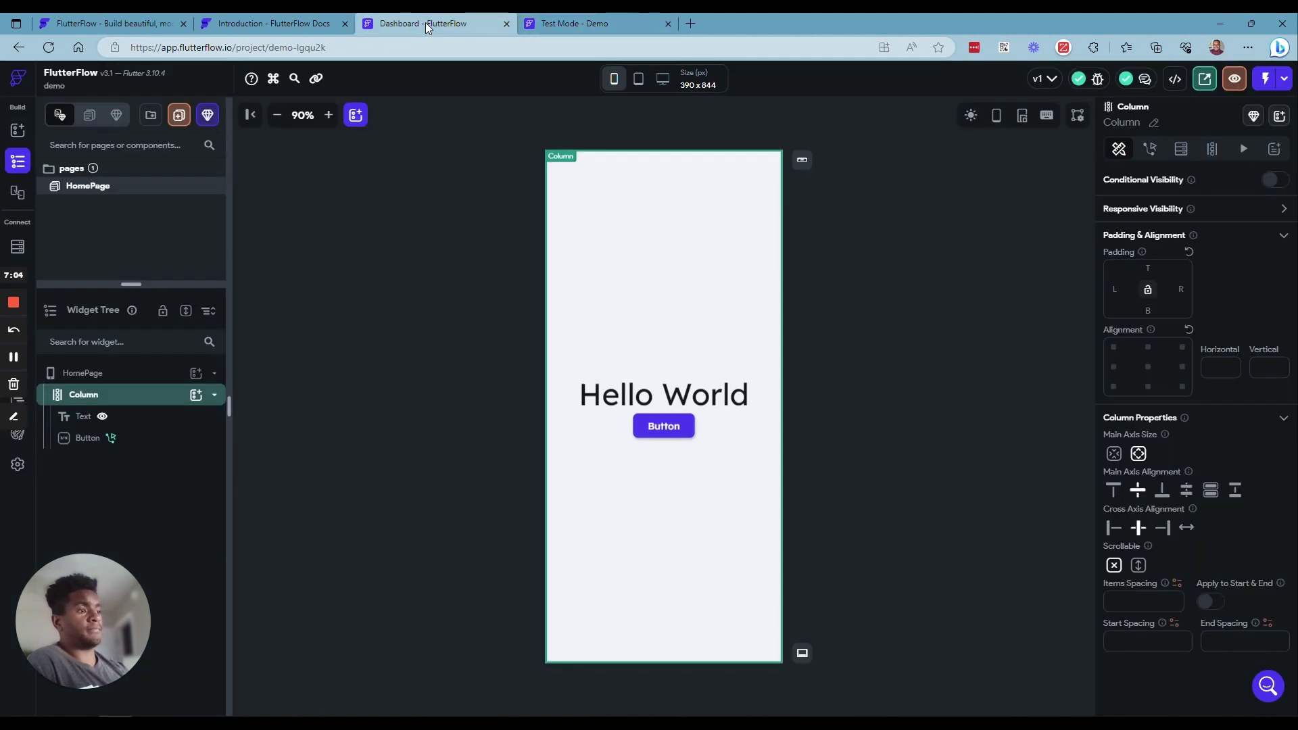
click(684, 436)
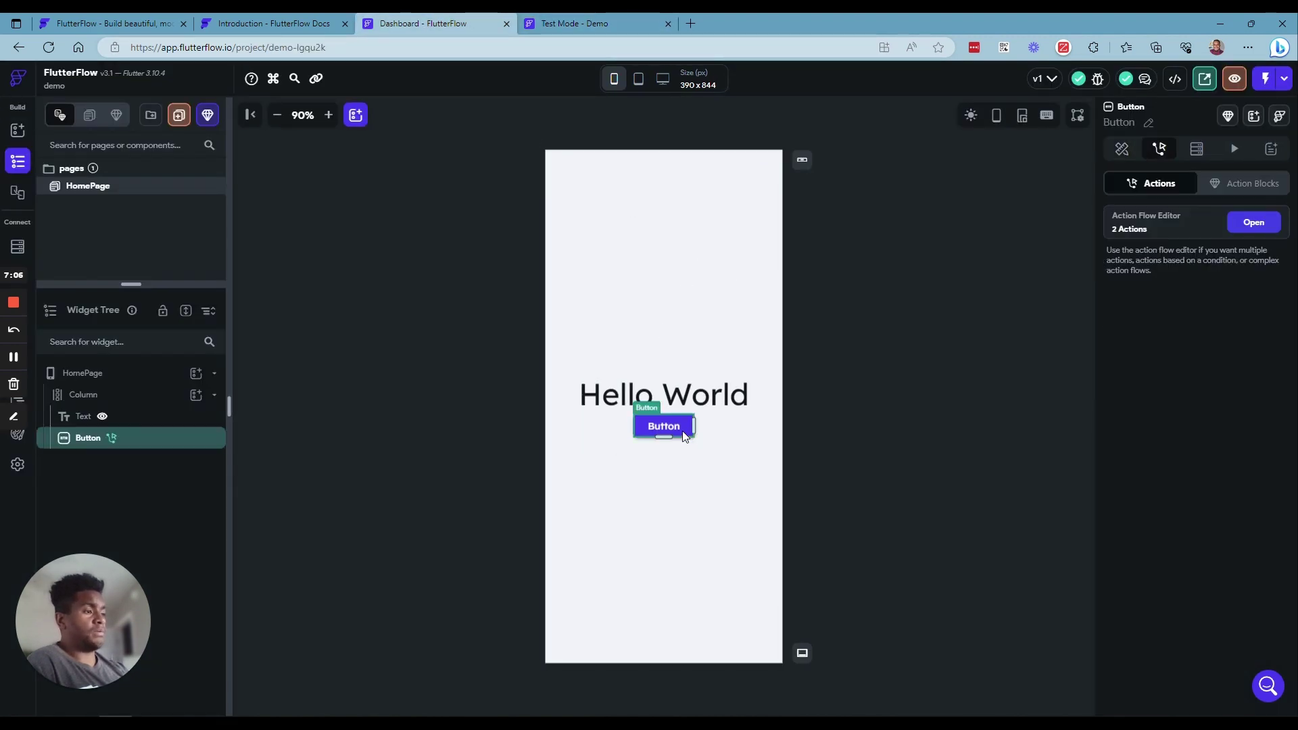
click(1122, 149)
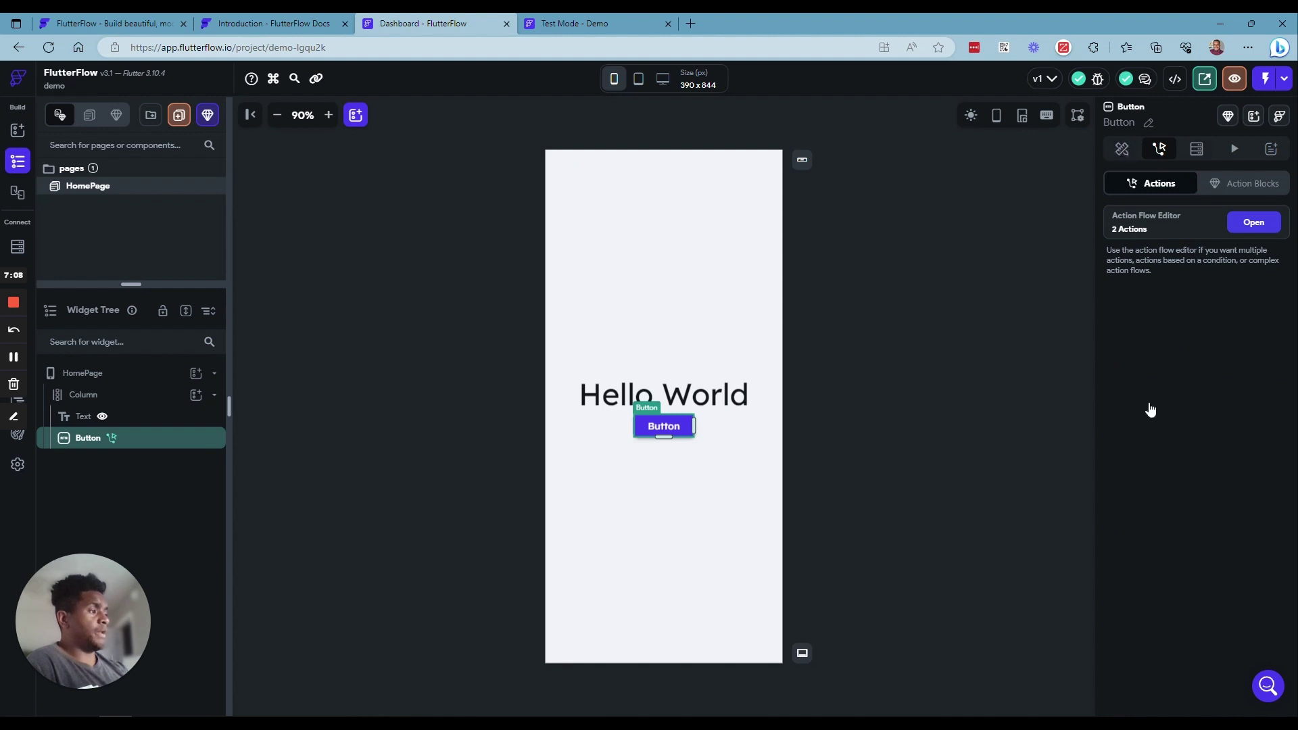
click(1181, 420)
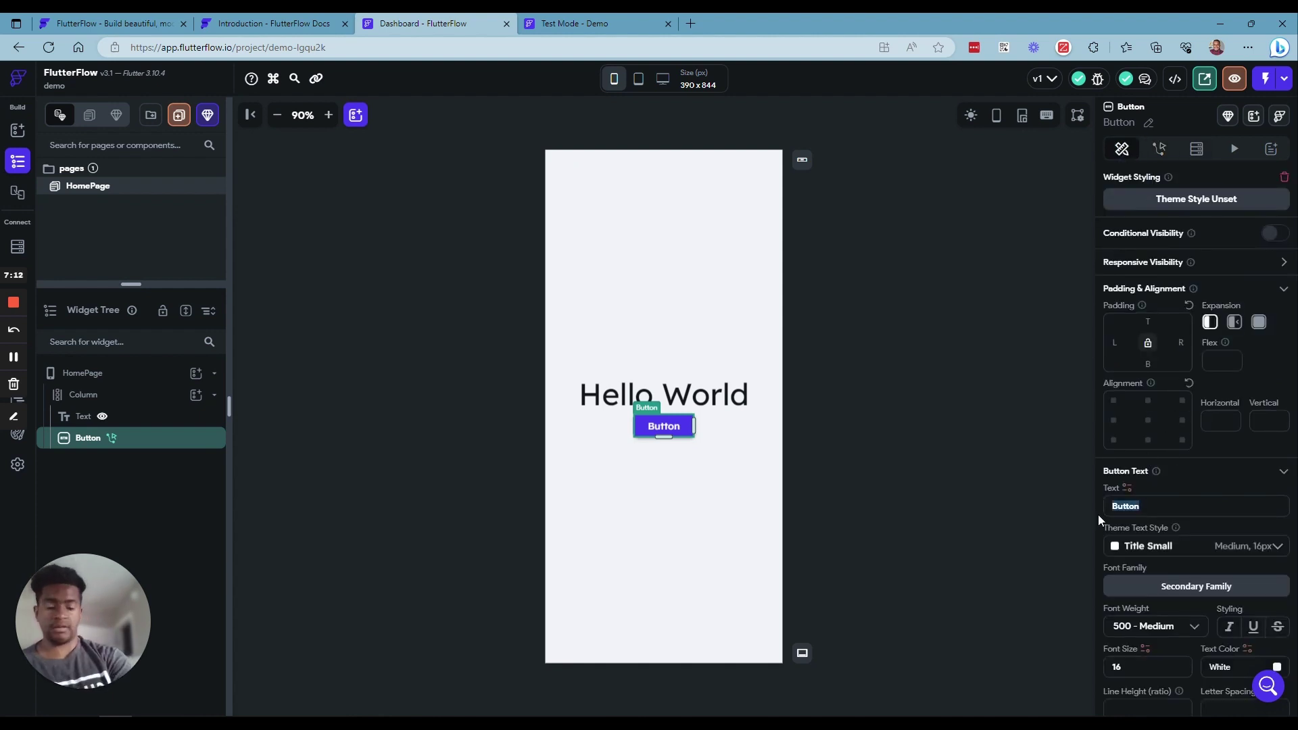
text(Show TR)
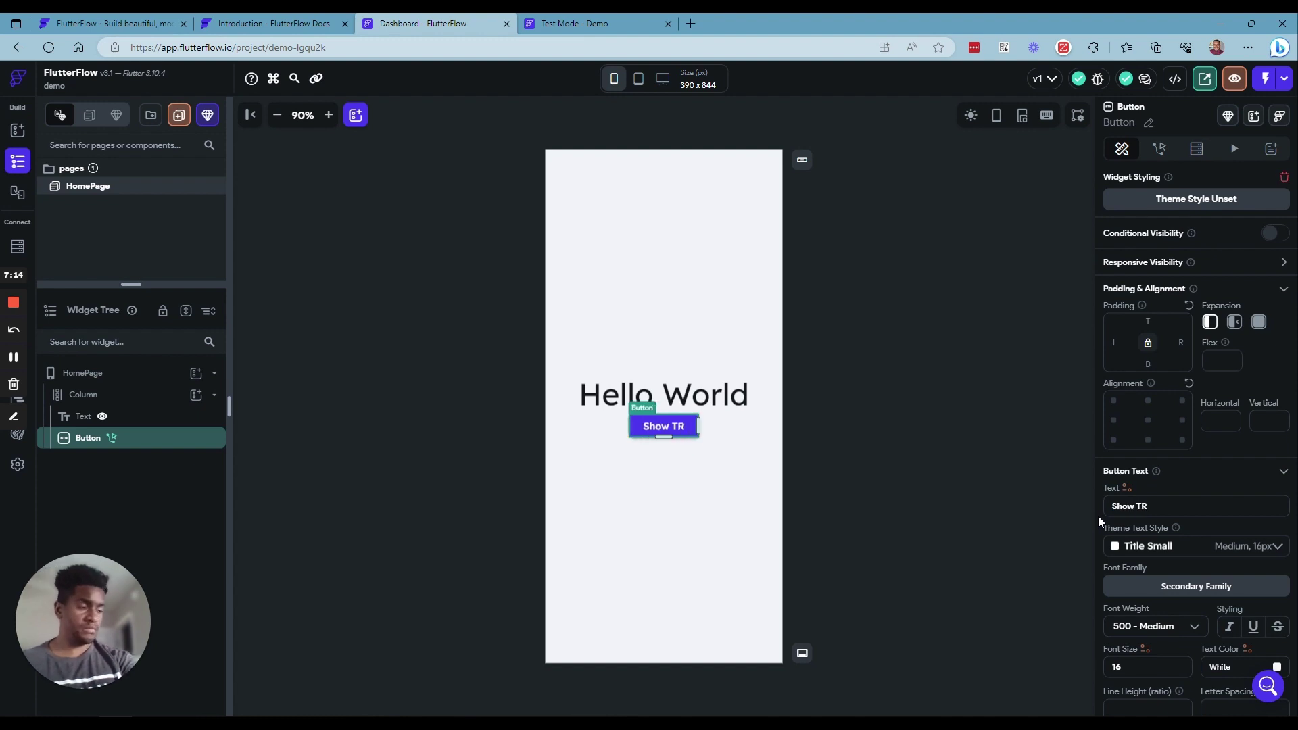
key(BackSpace)
text(ext)
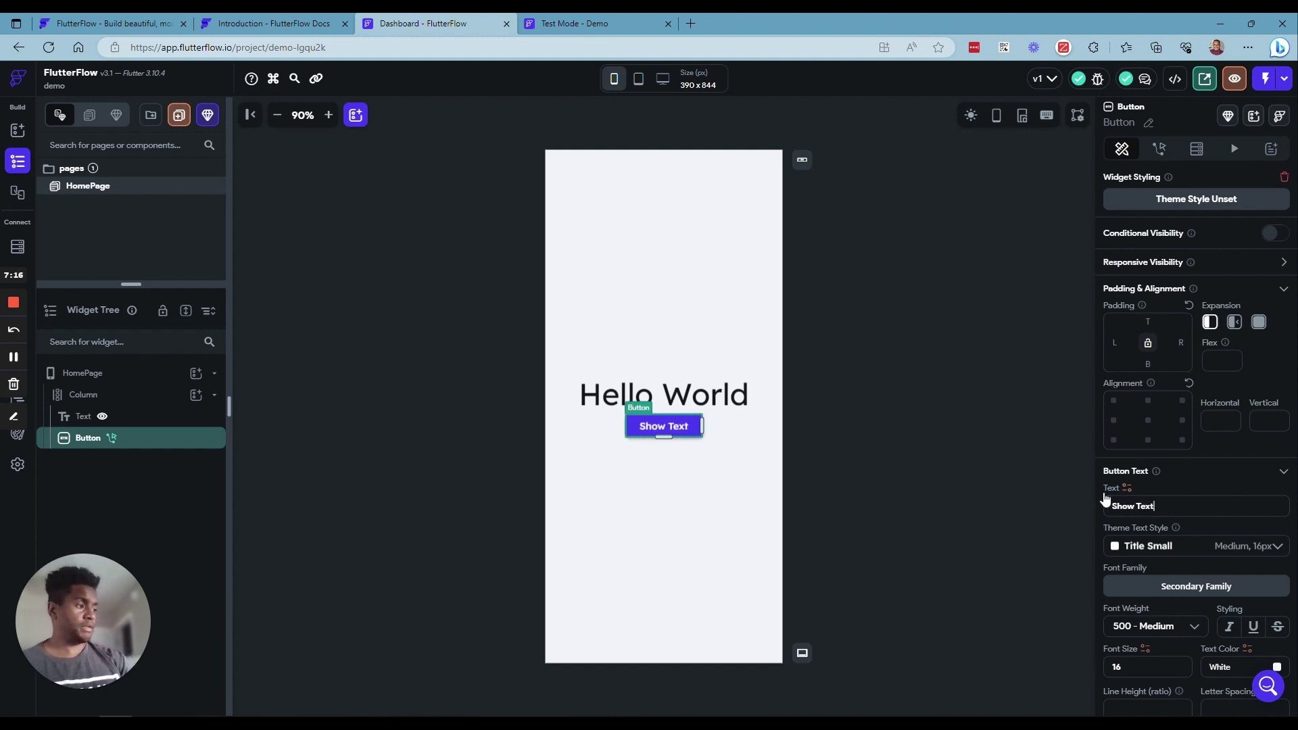
click(598, 23)
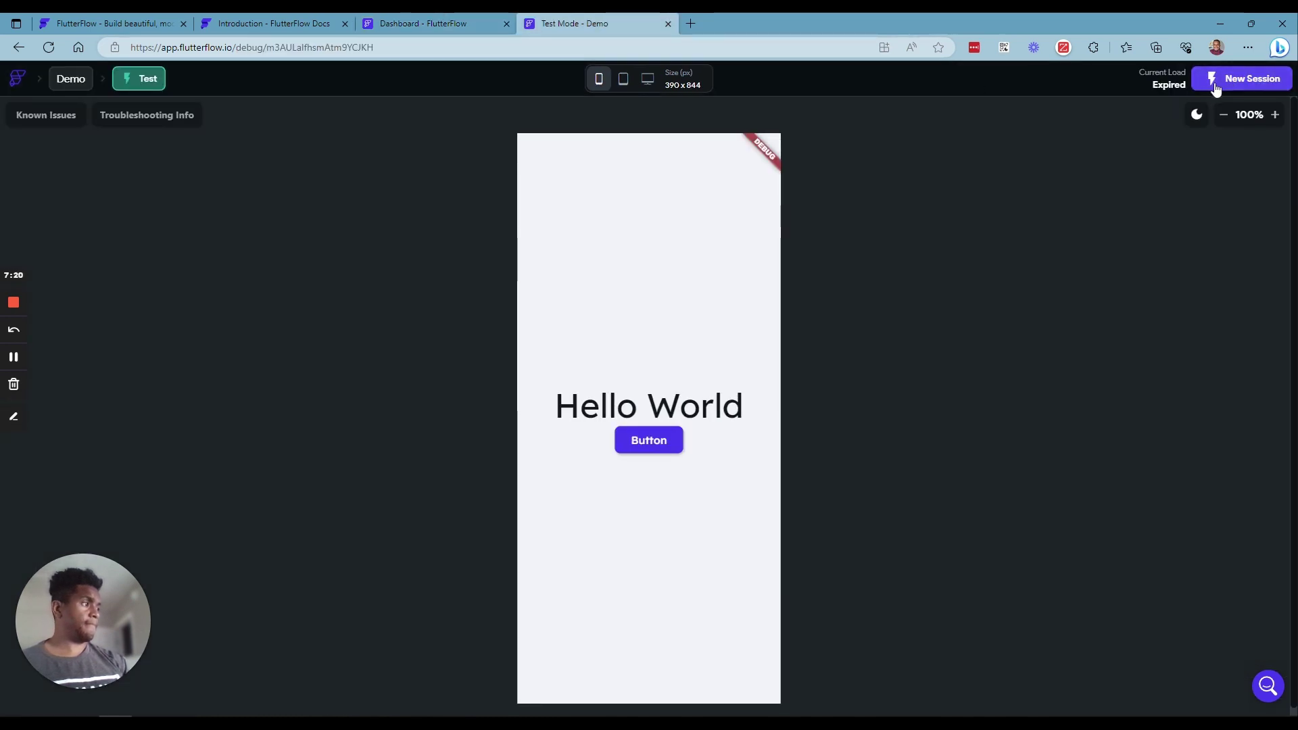
Start a new Test Mode session, close the expired one and return to the project editor.
click(1241, 78)
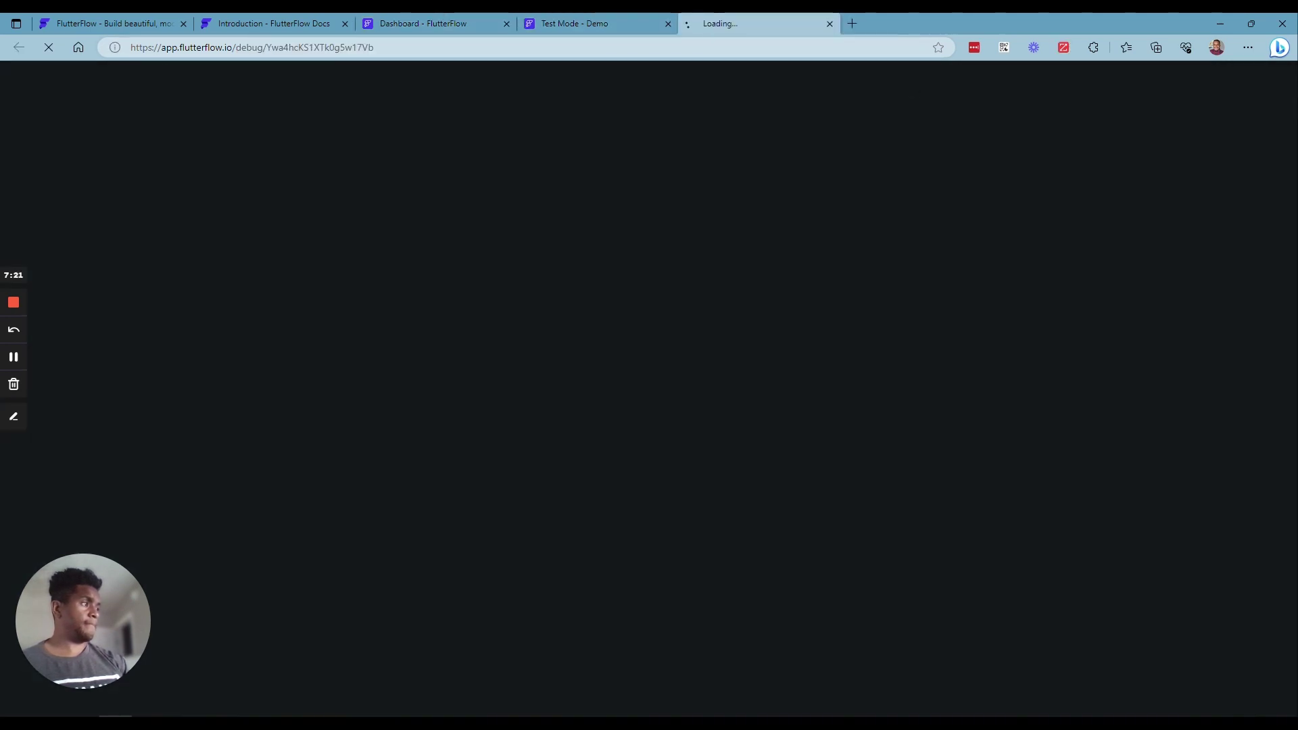
middle_click(581, 23)
click(426, 23)
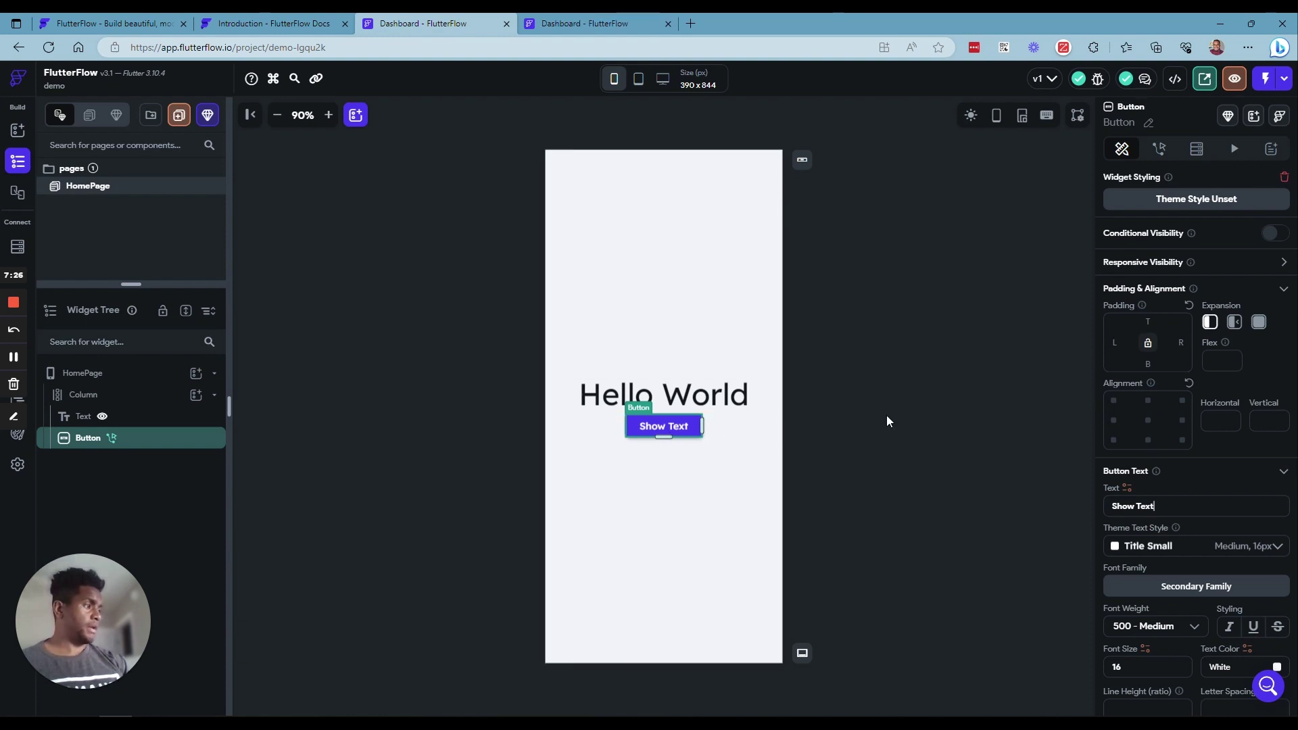
Bind the HomePage button's text to an If/Then/Else conditional value with the showText app state variable as its first condition.
click(1126, 487)
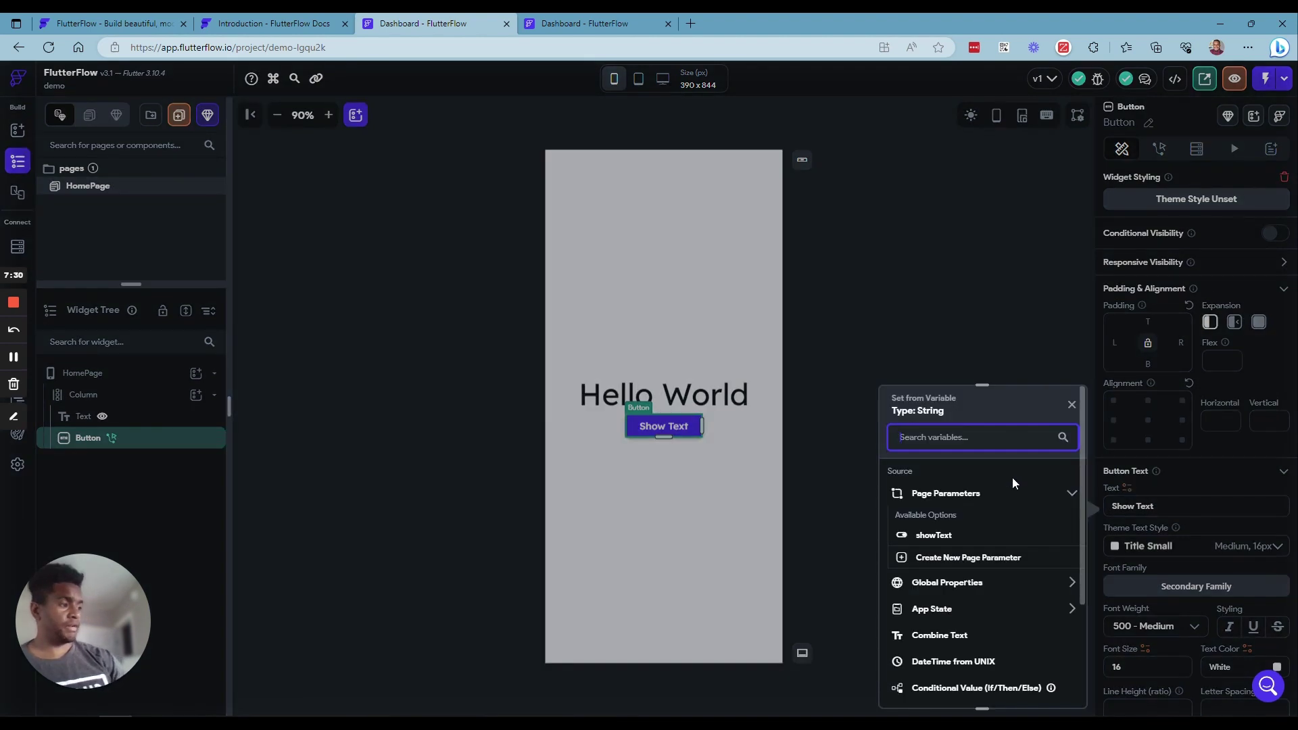
click(1070, 495)
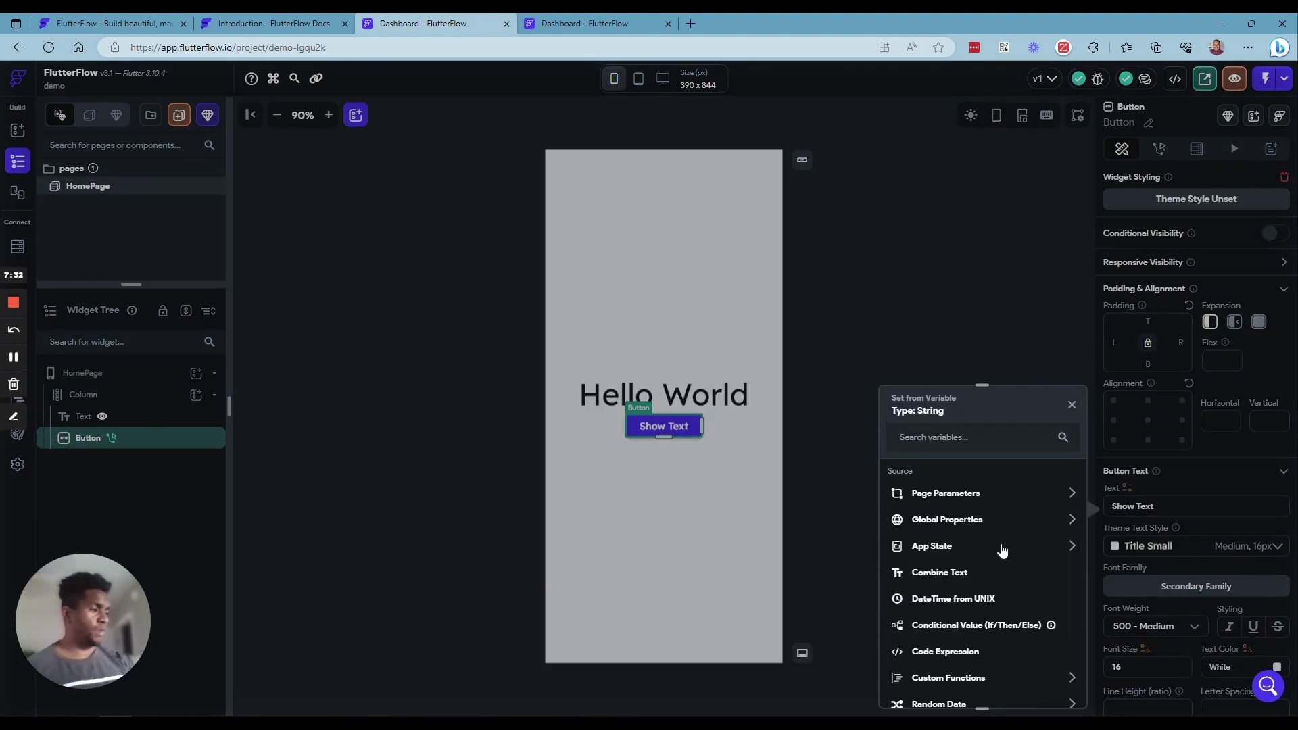
click(977, 625)
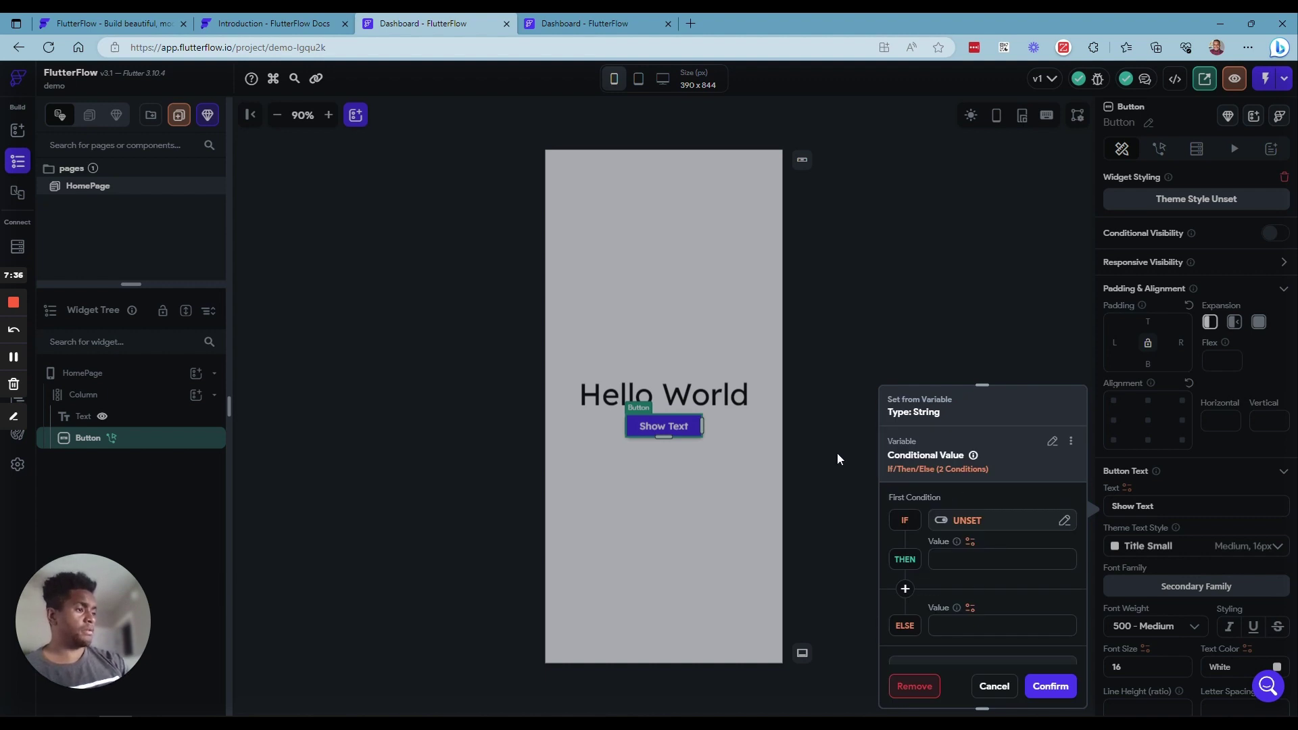
click(971, 524)
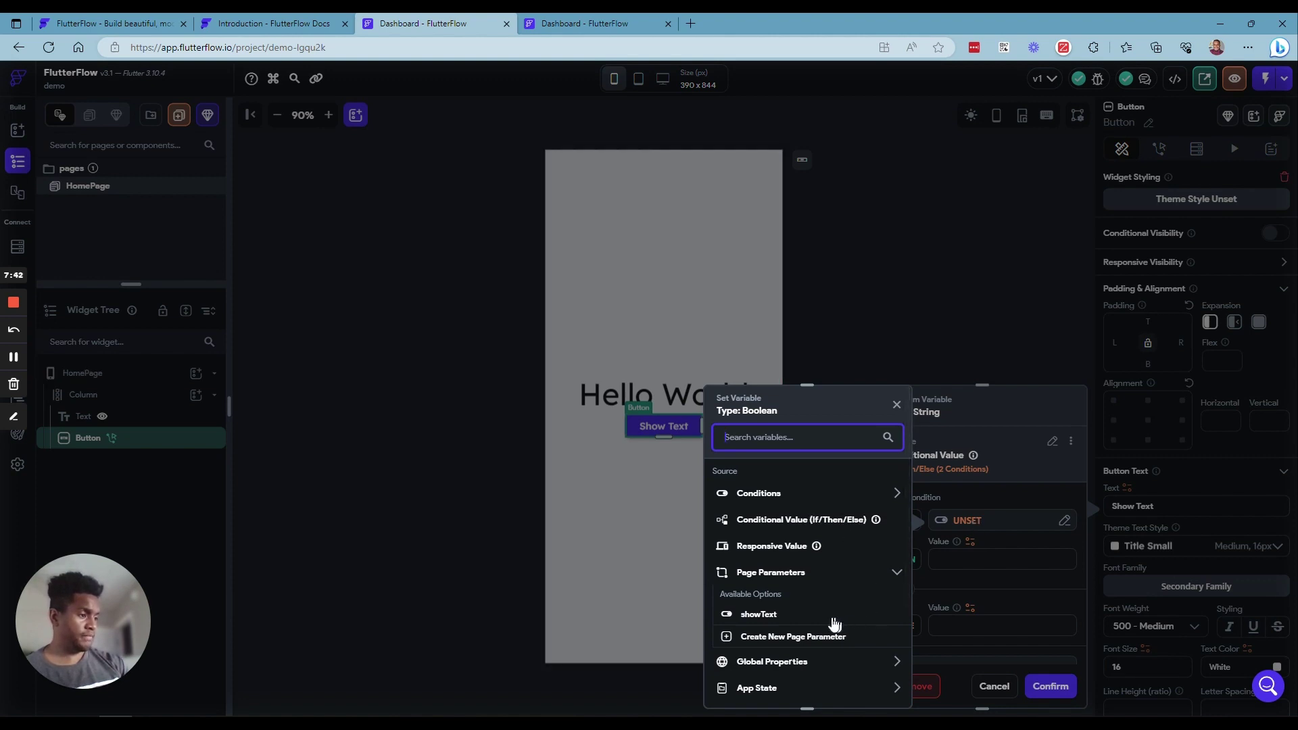
click(896, 573)
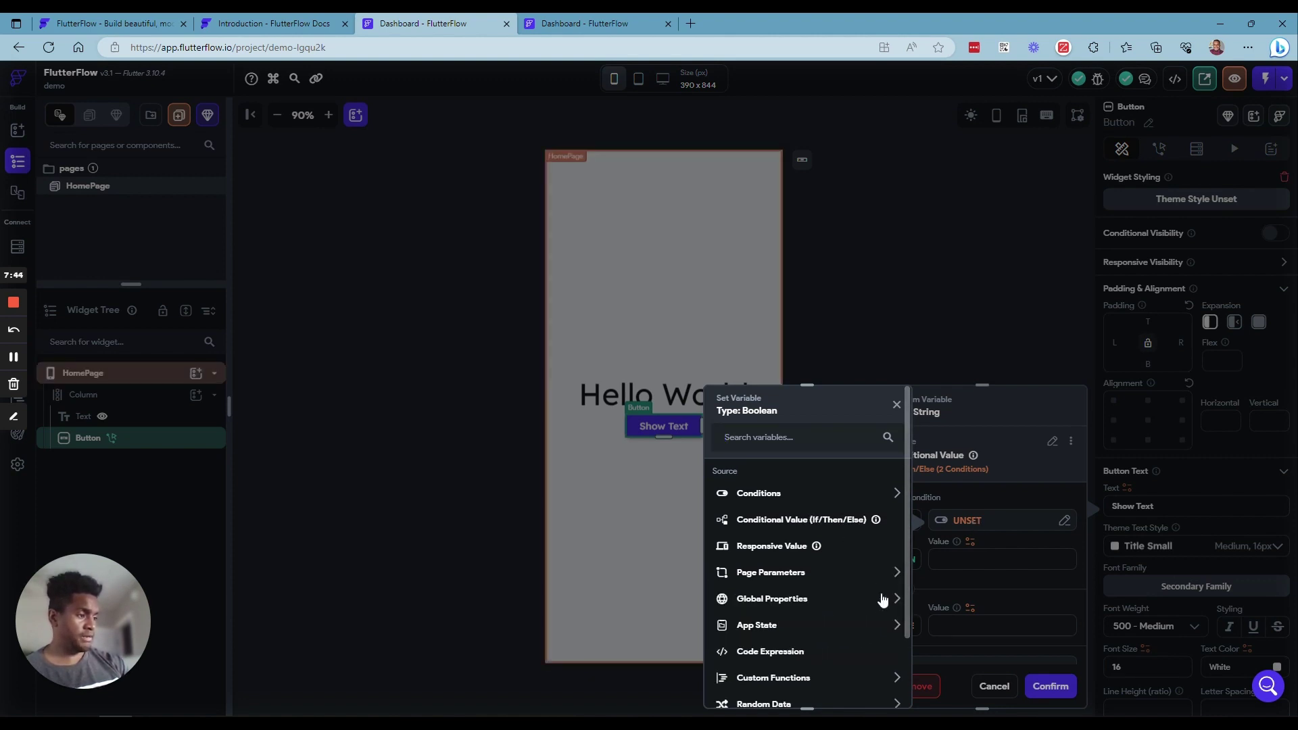
click(902, 626)
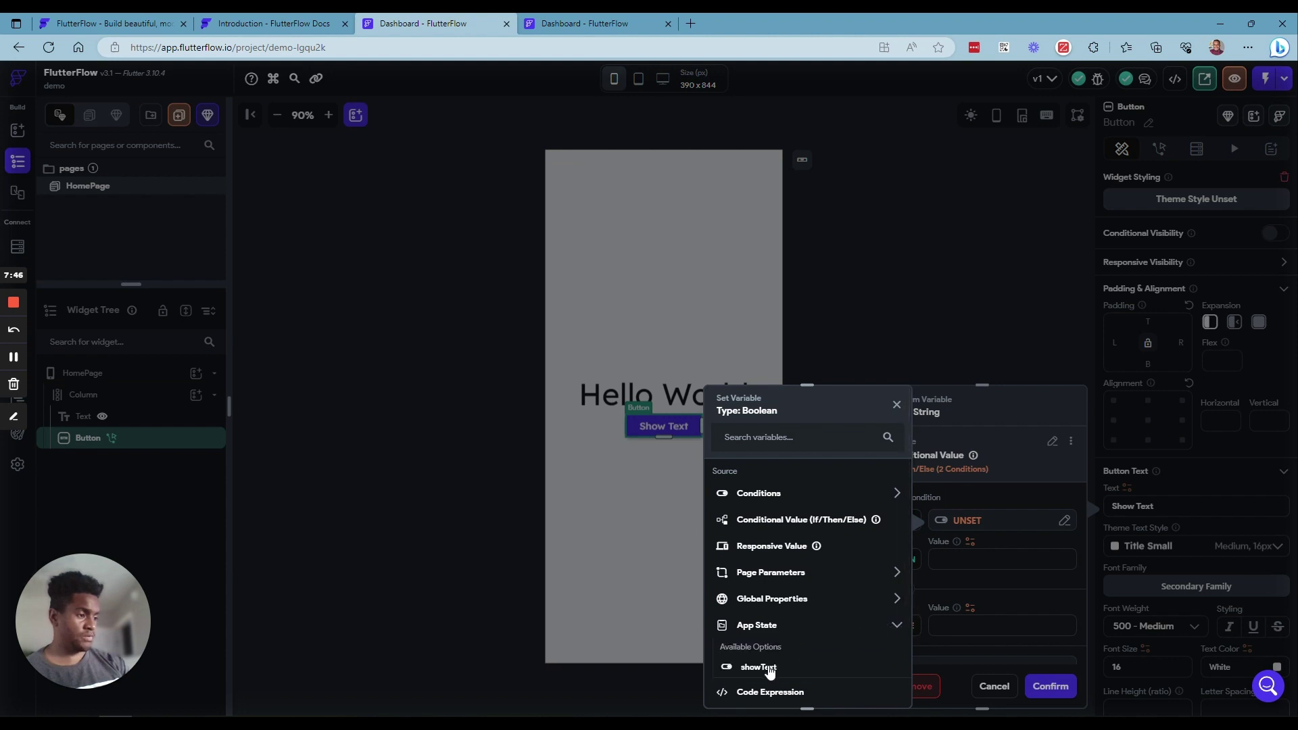
click(758, 667)
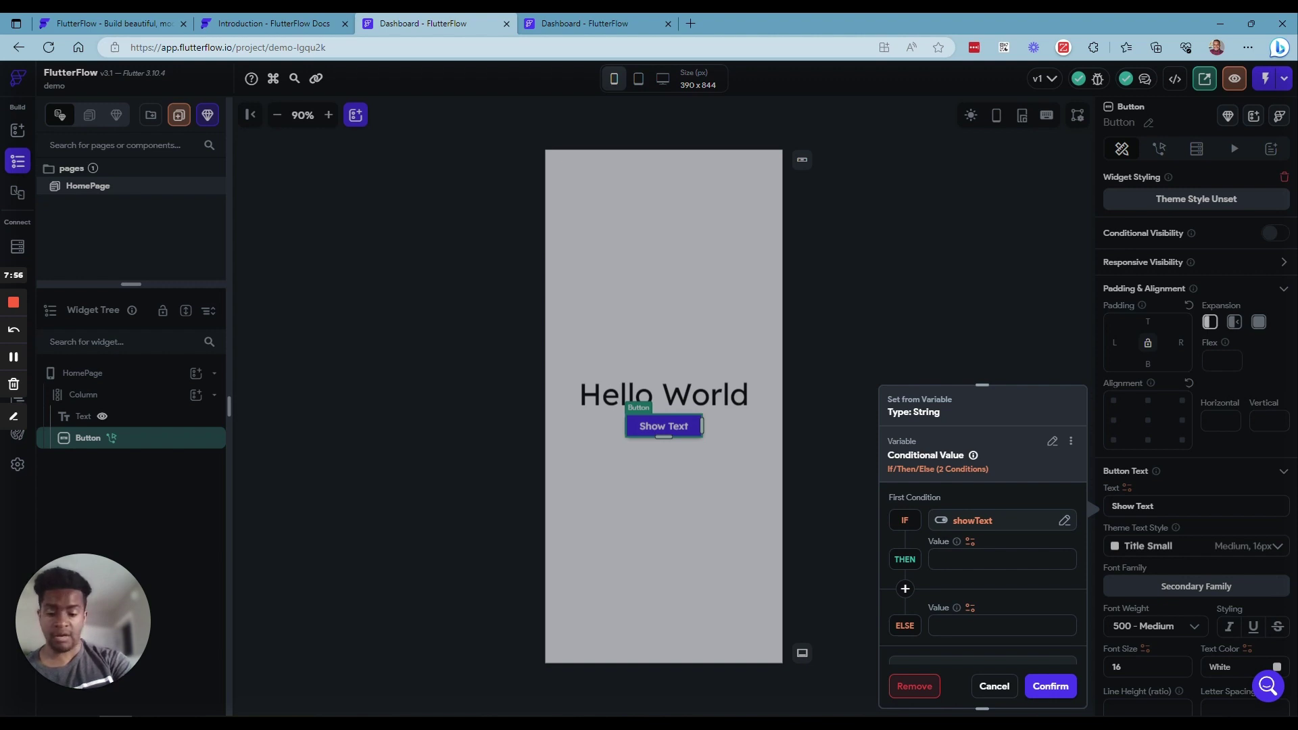
Set the button text's conditional values to "Hide Text" for THEN and "Show Text" for ELSE, and confirm the variable.
text(Hide Text)
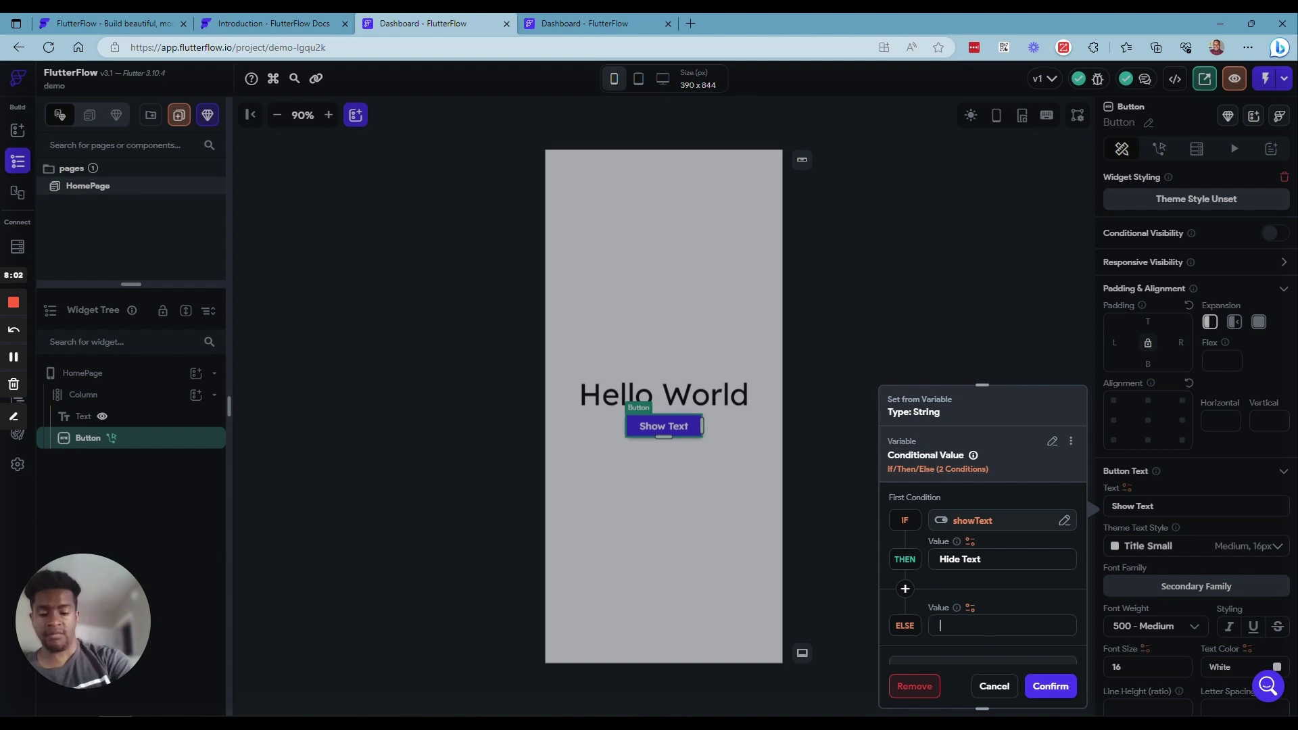
text(Hide)
key(BackSpace)
key(BackSpace)
key(BackSpace)
text(Show Text)
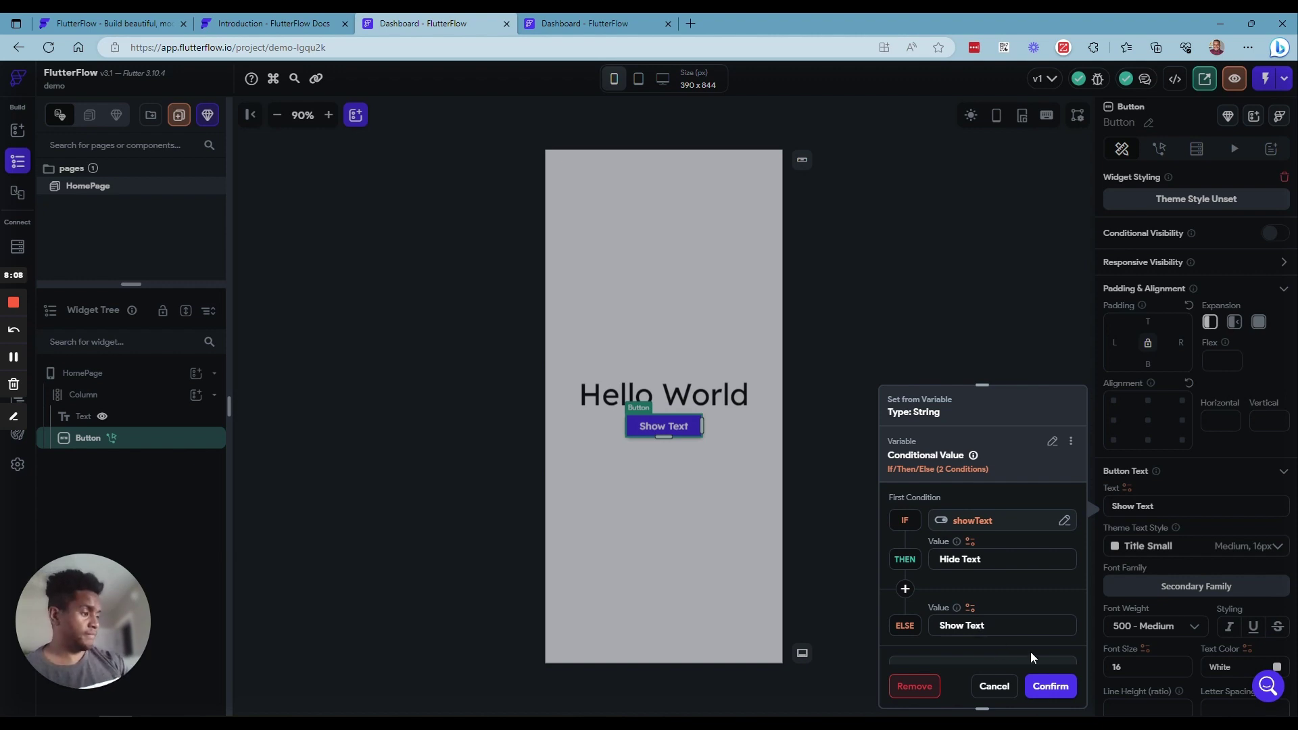
click(1050, 686)
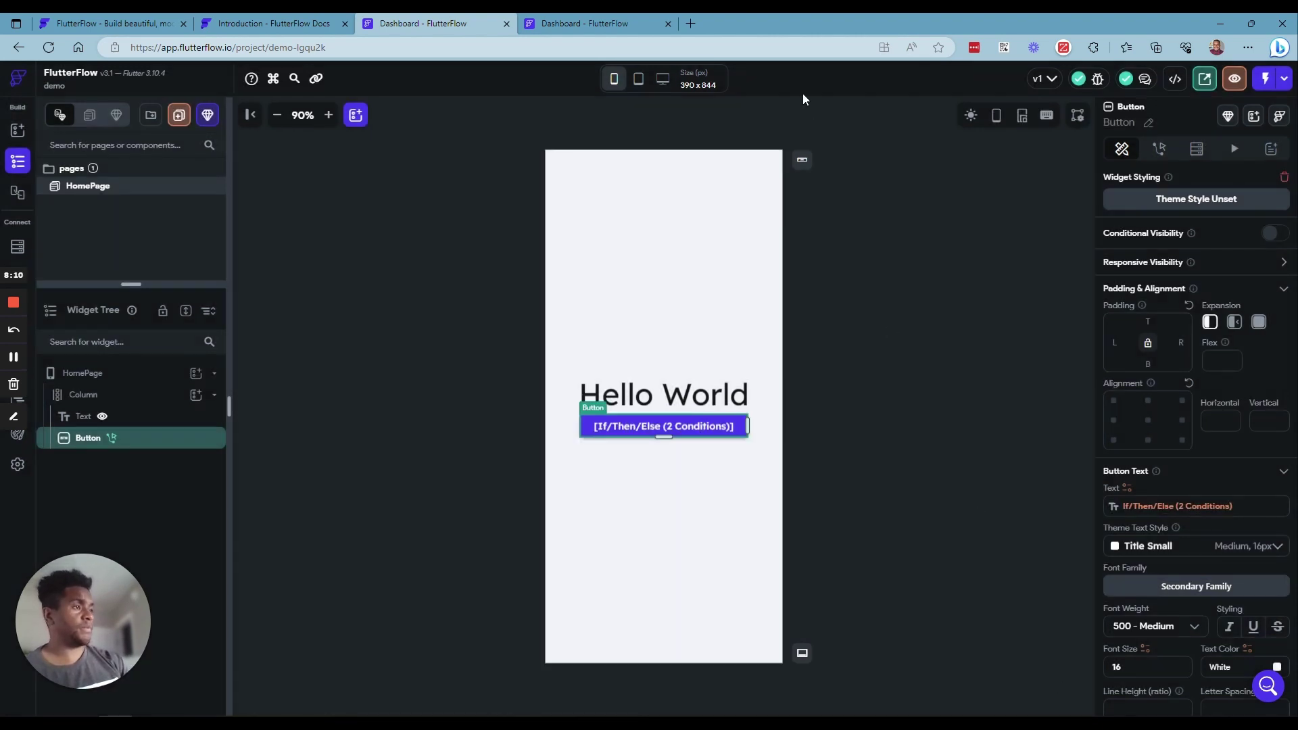
Test the button's toggling of the Hello World text in the new Test Mode session, and instantly reload the session.
click(589, 26)
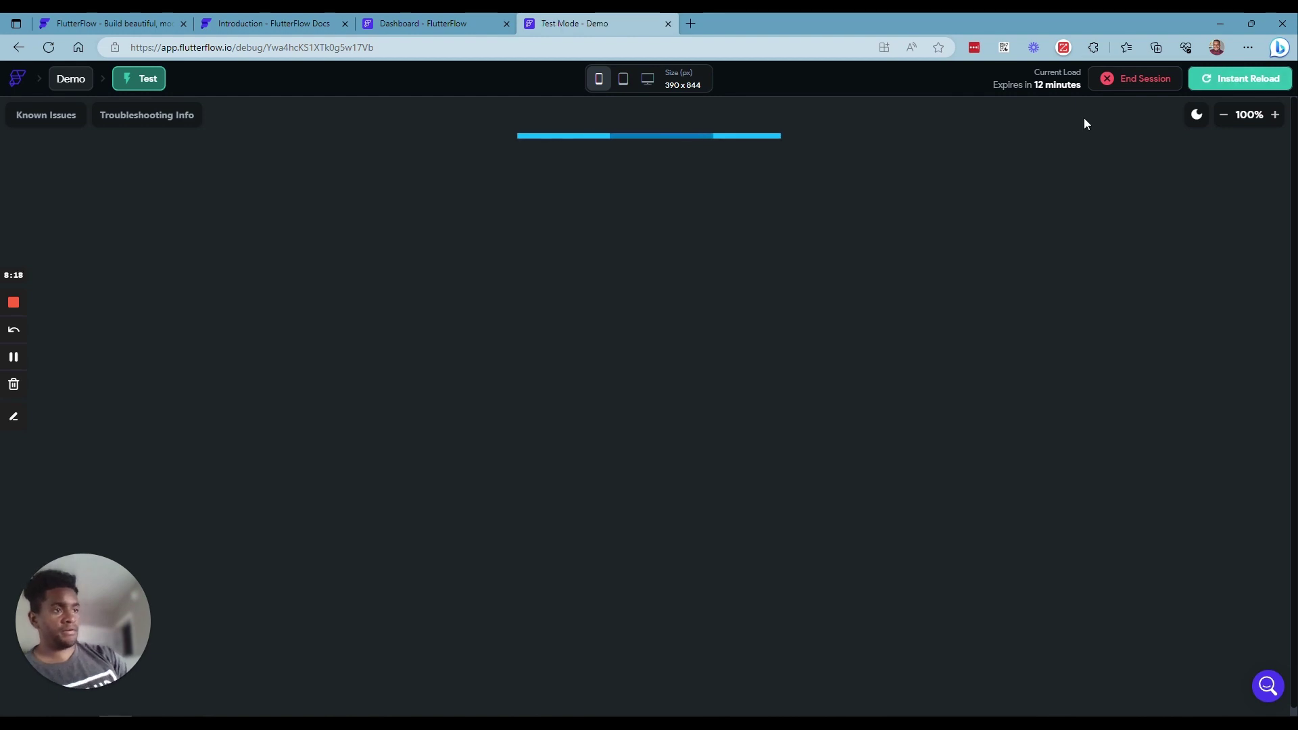
click(396, 20)
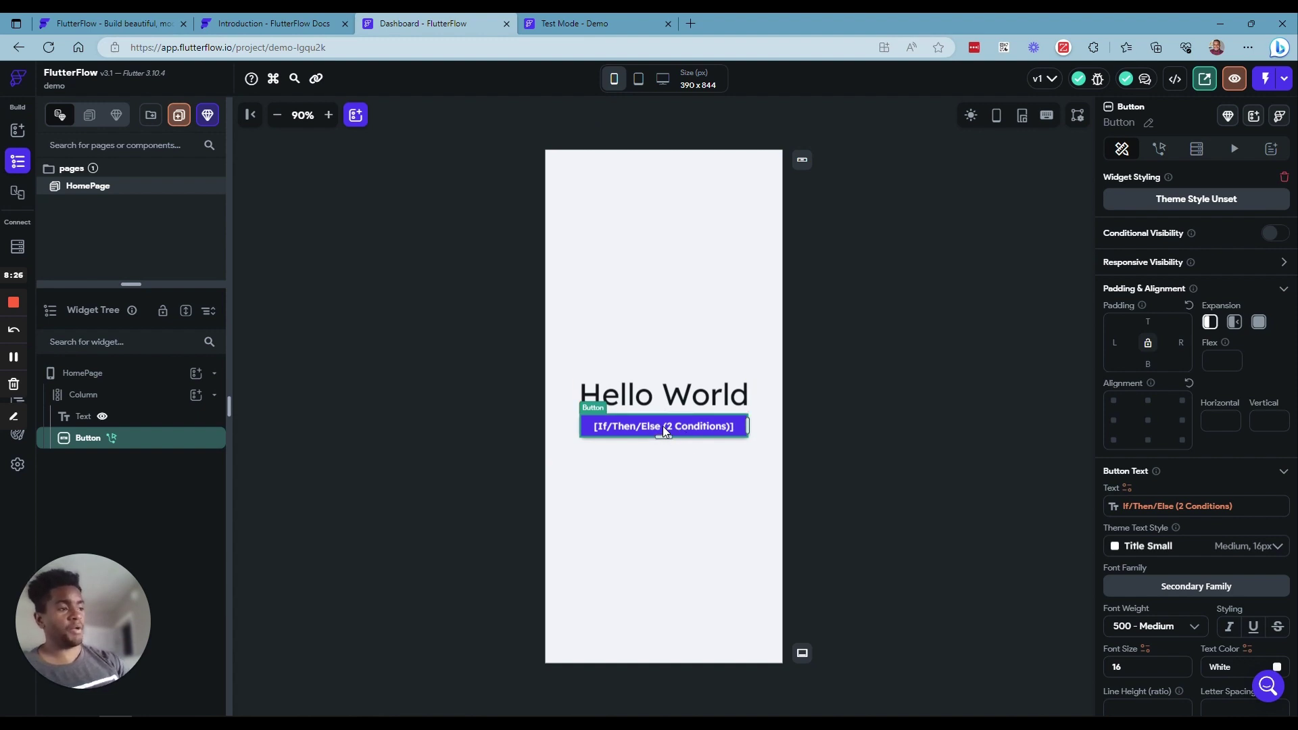
click(660, 400)
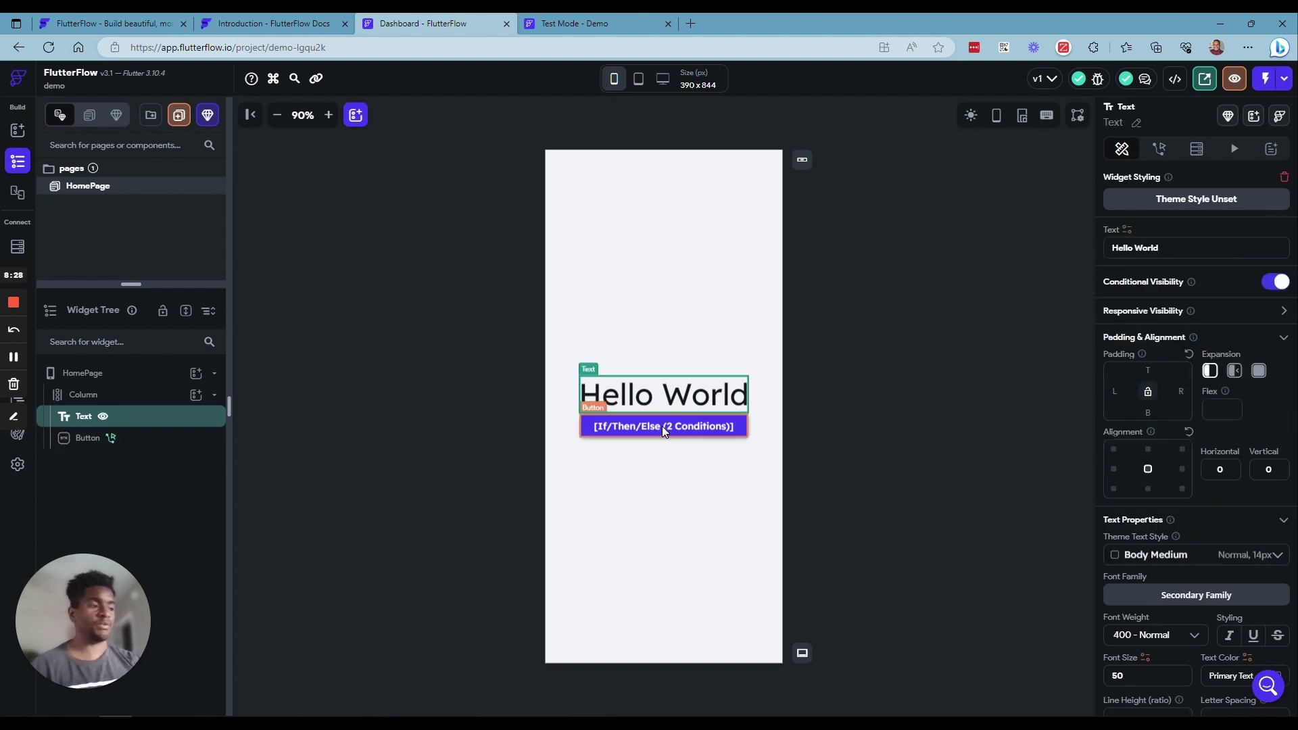
click(574, 23)
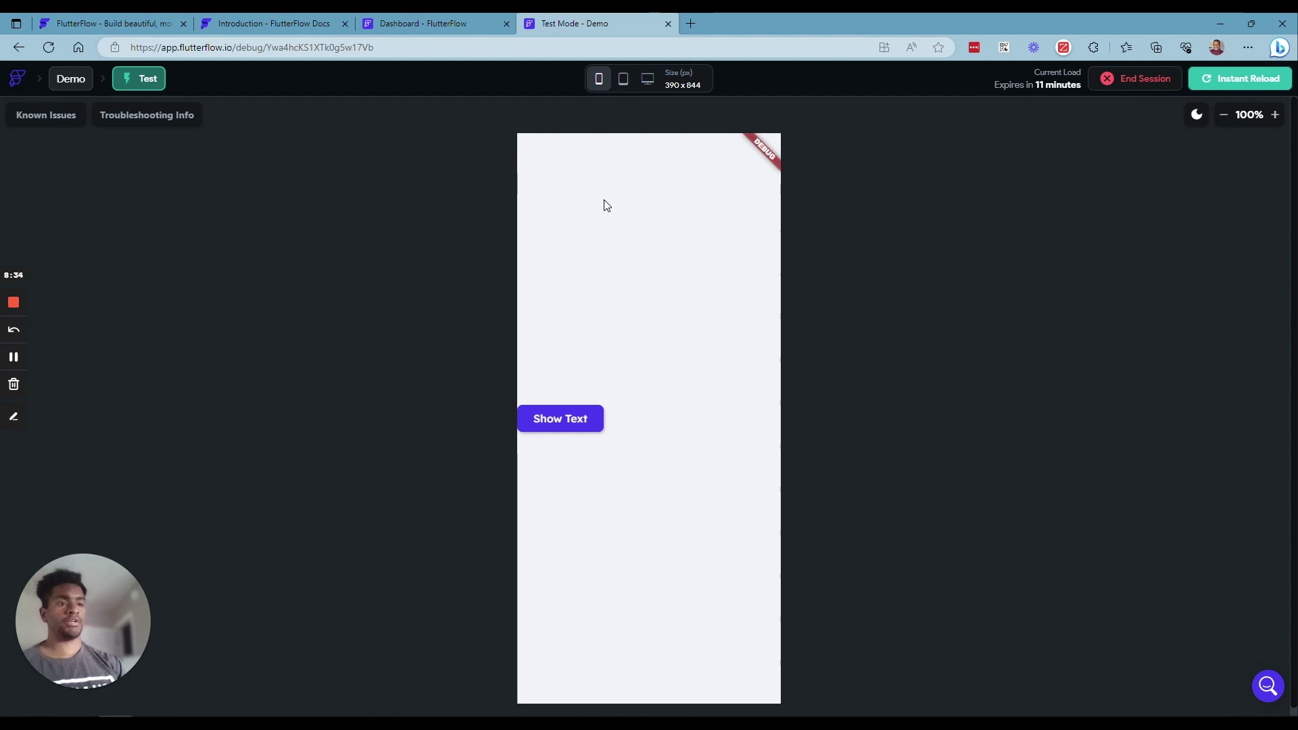
click(569, 426)
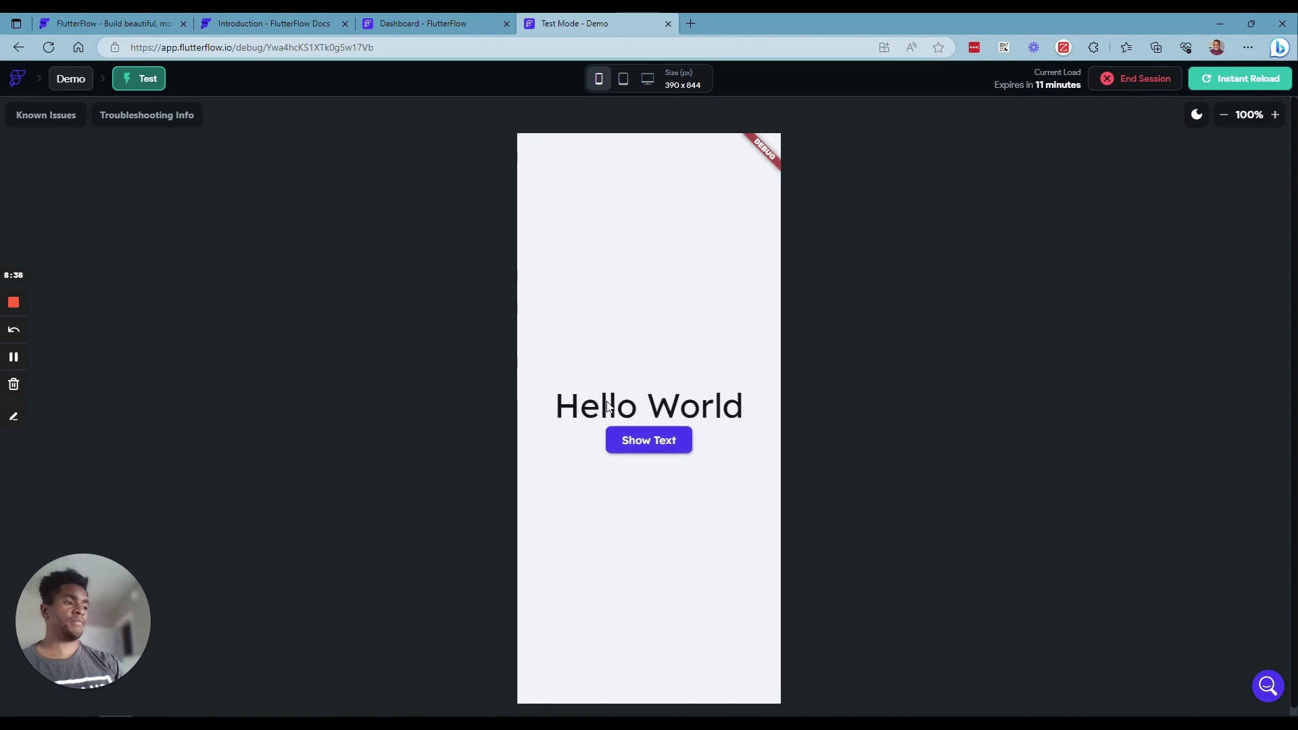
click(651, 451)
click(565, 426)
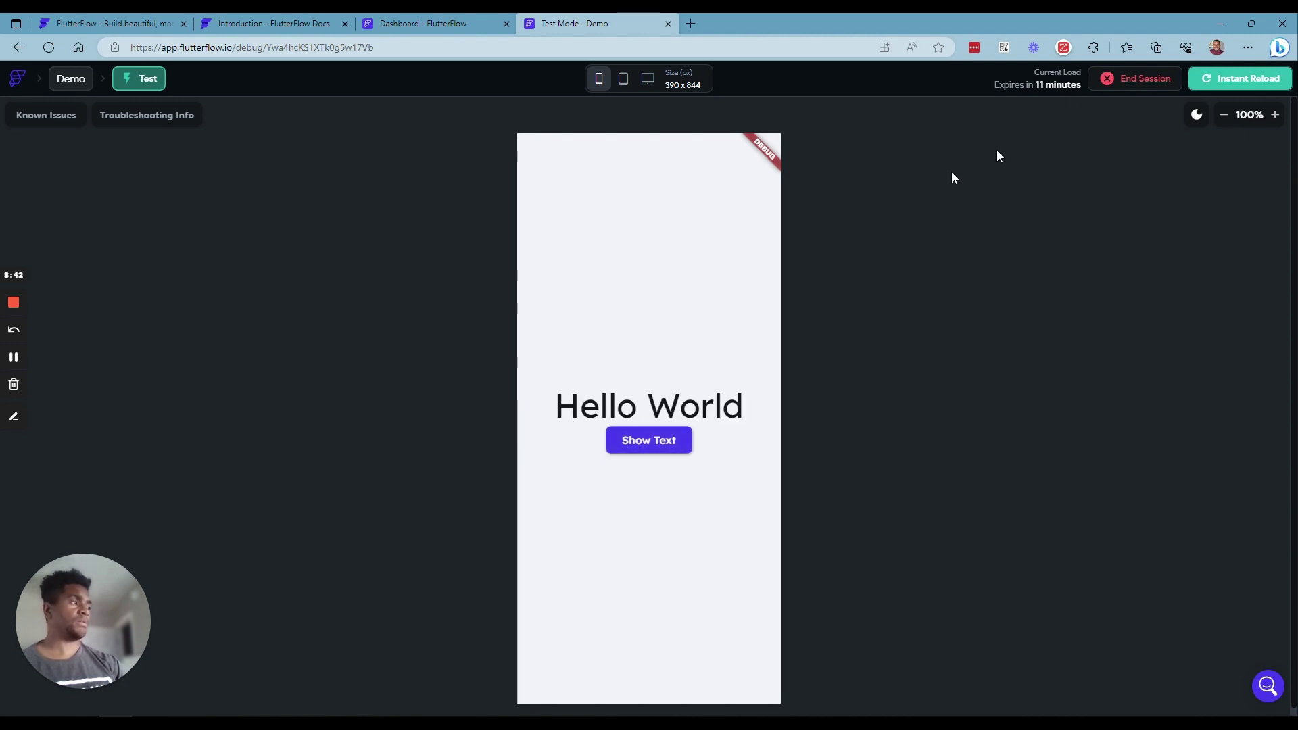
click(1247, 82)
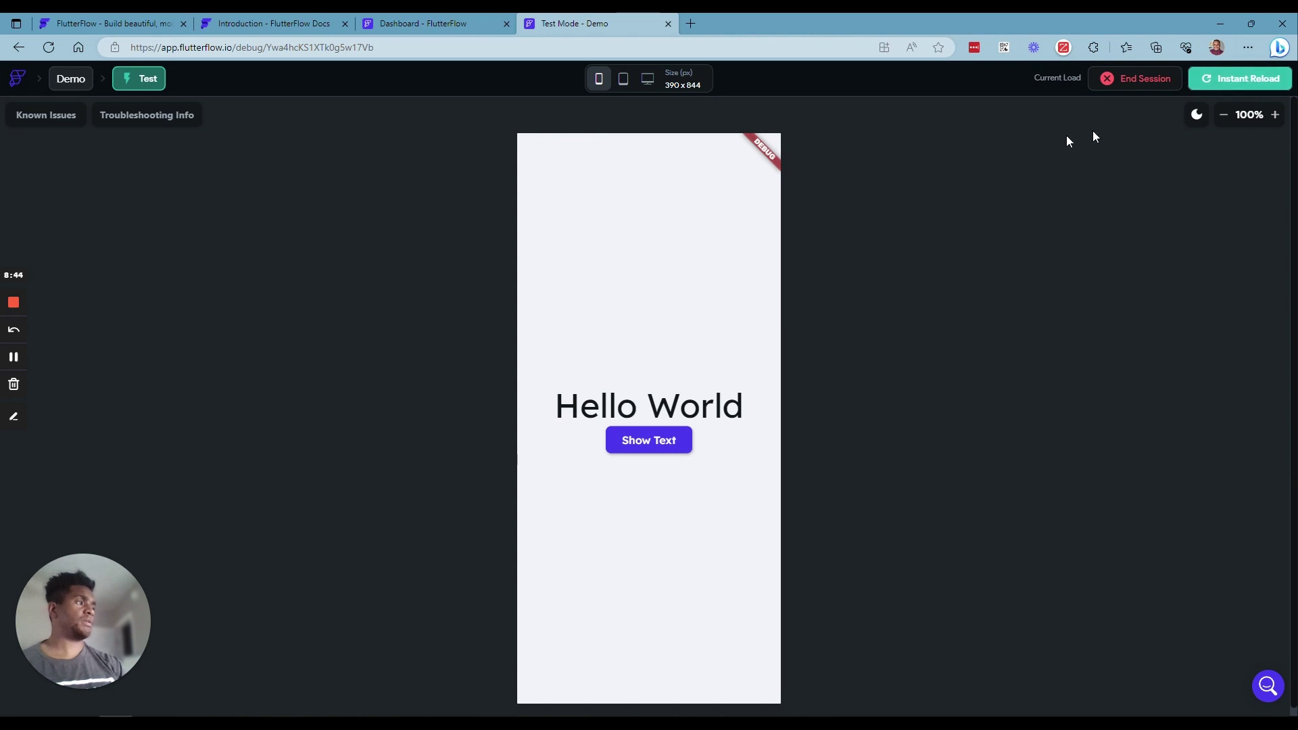
Review the If/Then/Else values behind the HomePage button's text in the project editor and confirm them as they are.
click(415, 19)
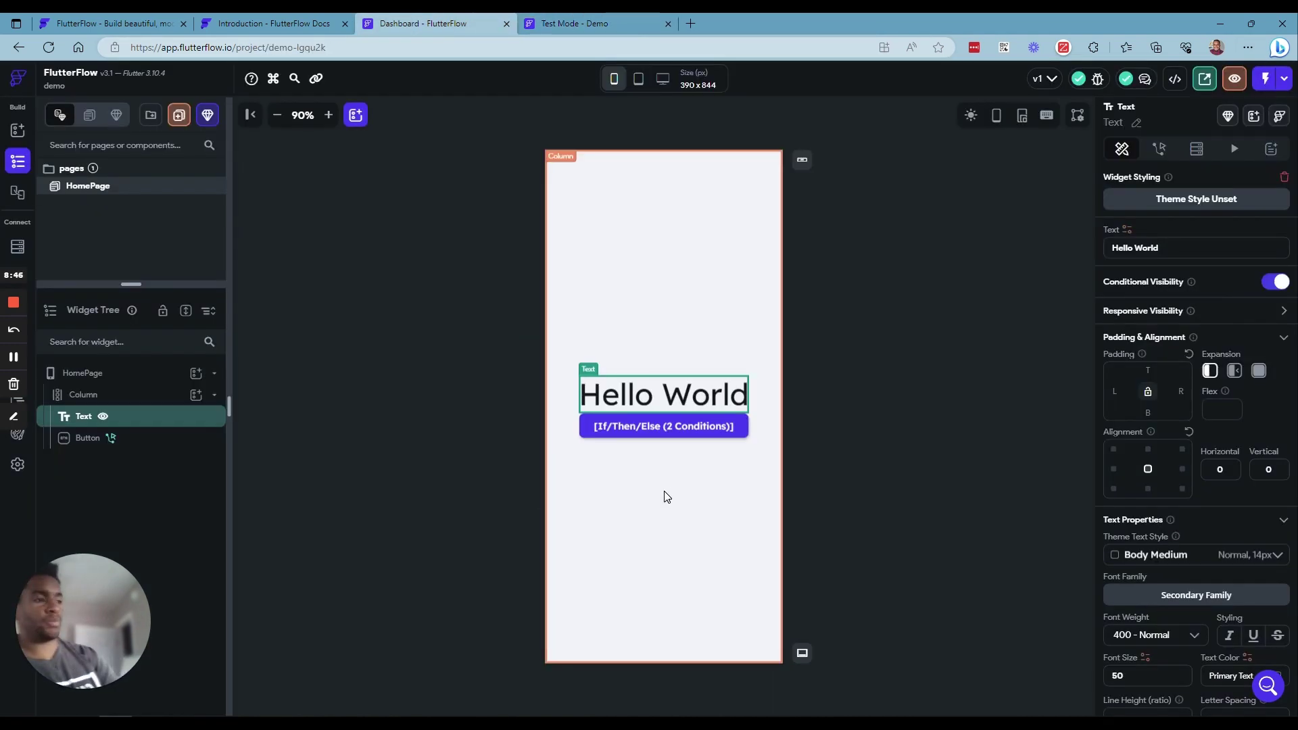
click(668, 428)
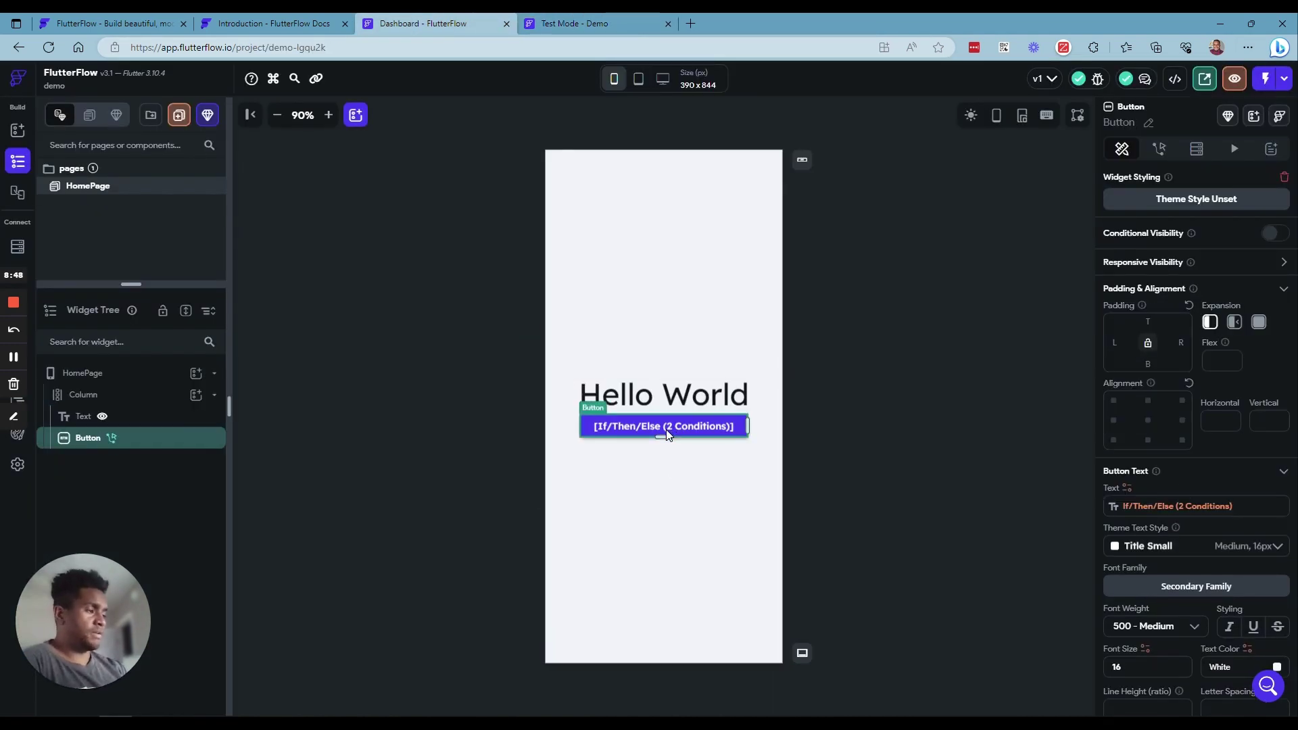
click(1172, 507)
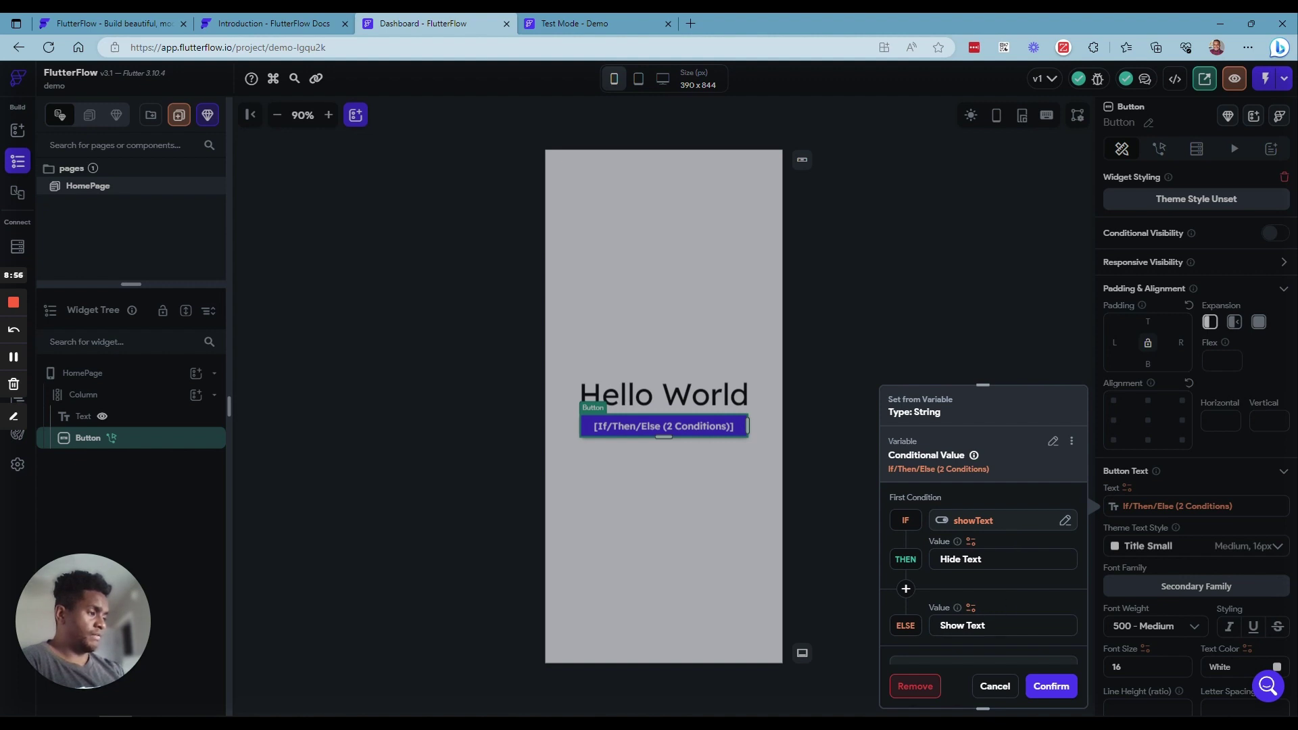
scroll(986, 649, down, 1)
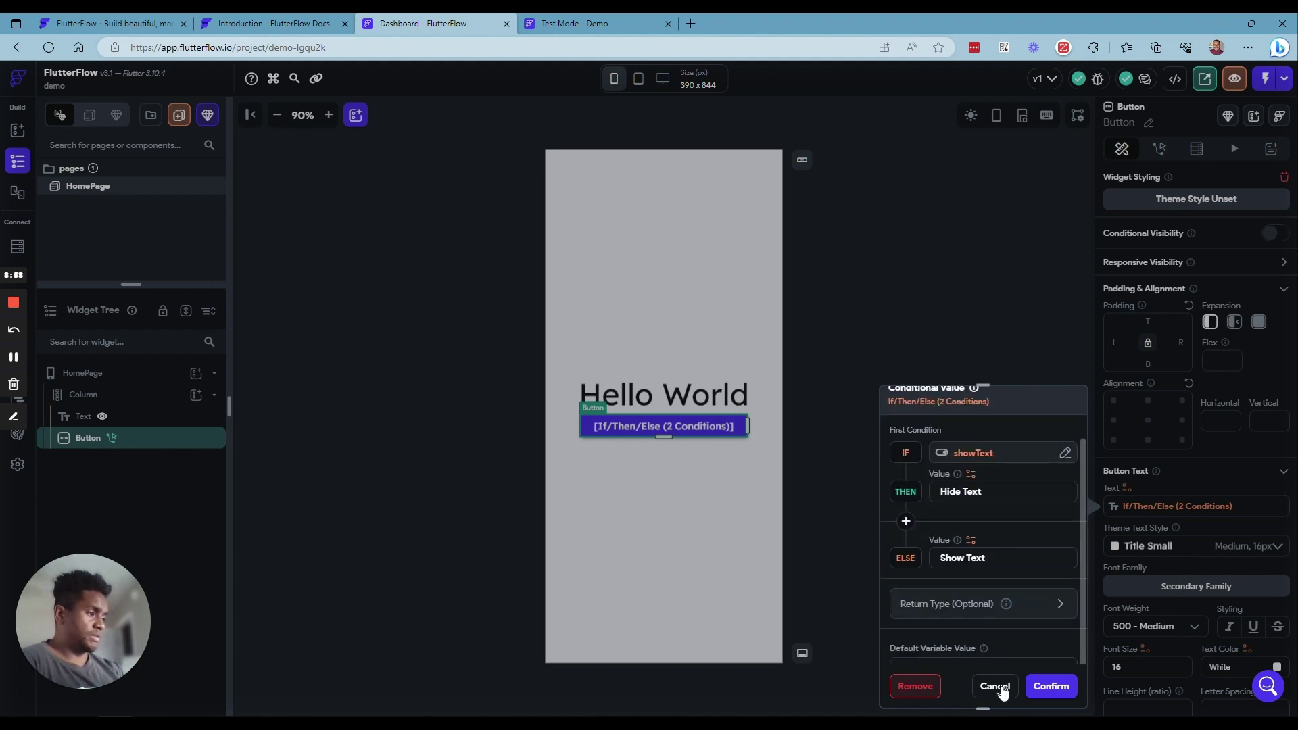
click(1049, 686)
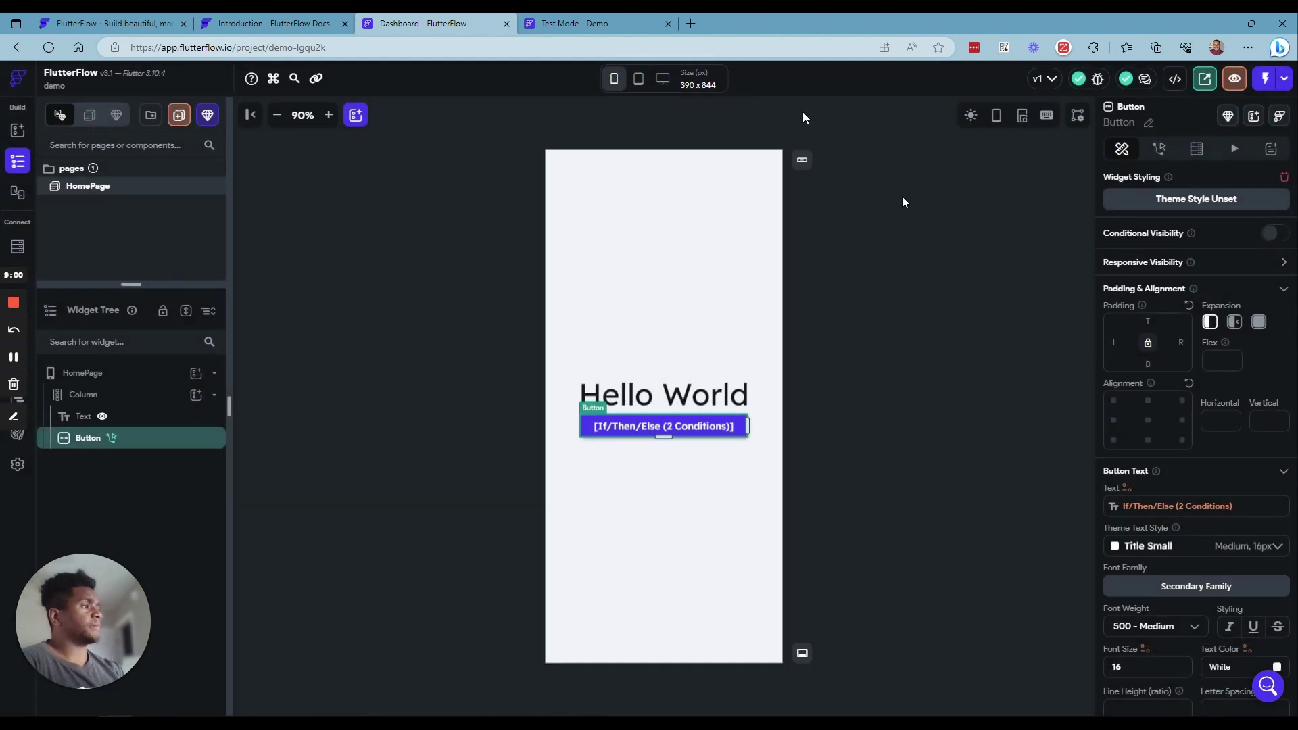
Toggle the Hello World text repeatedly in the reloaded Test Mode session to check the button's label, and return to the project editor.
click(610, 19)
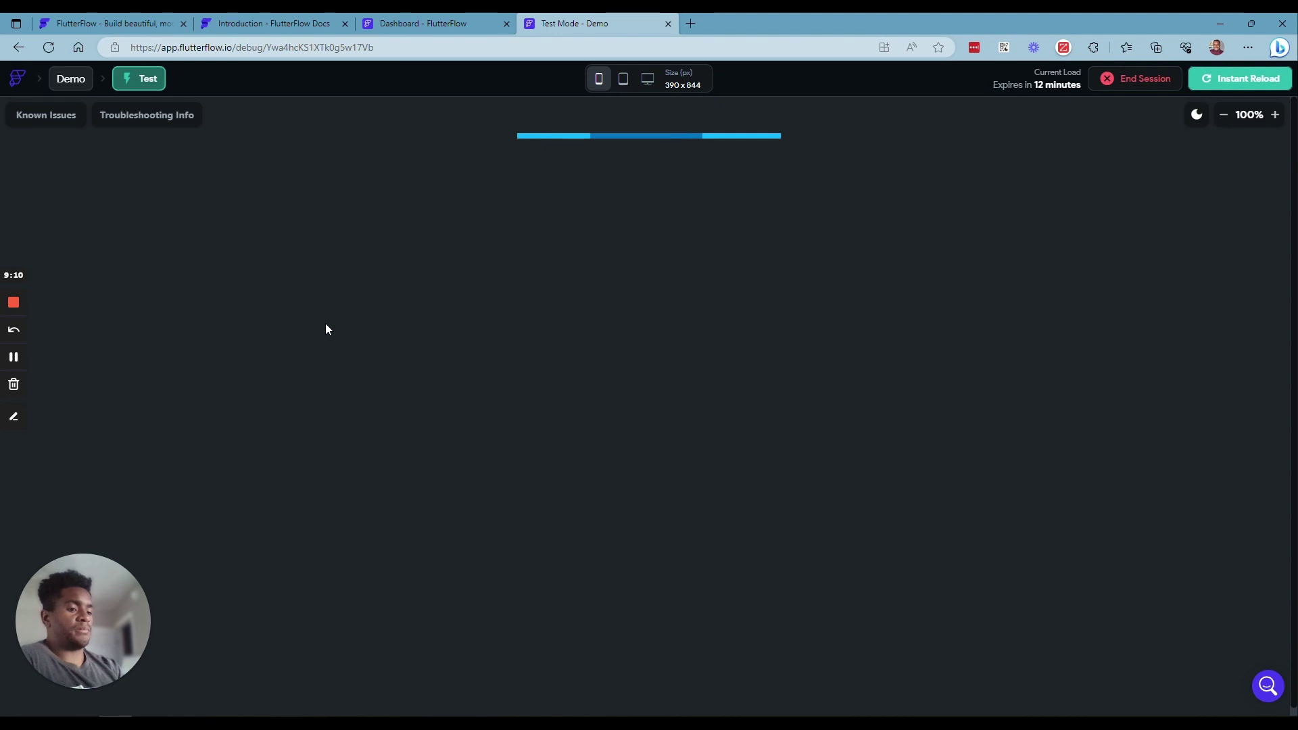
click(550, 419)
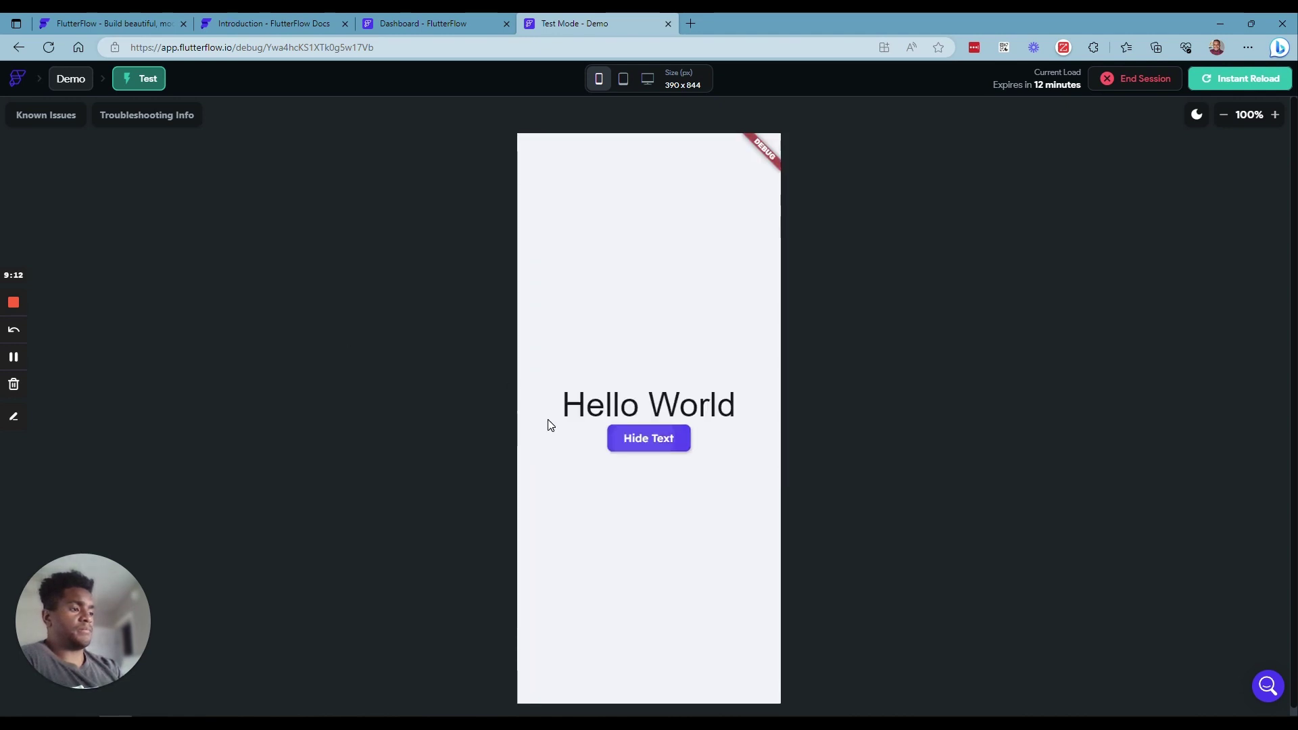
click(652, 440)
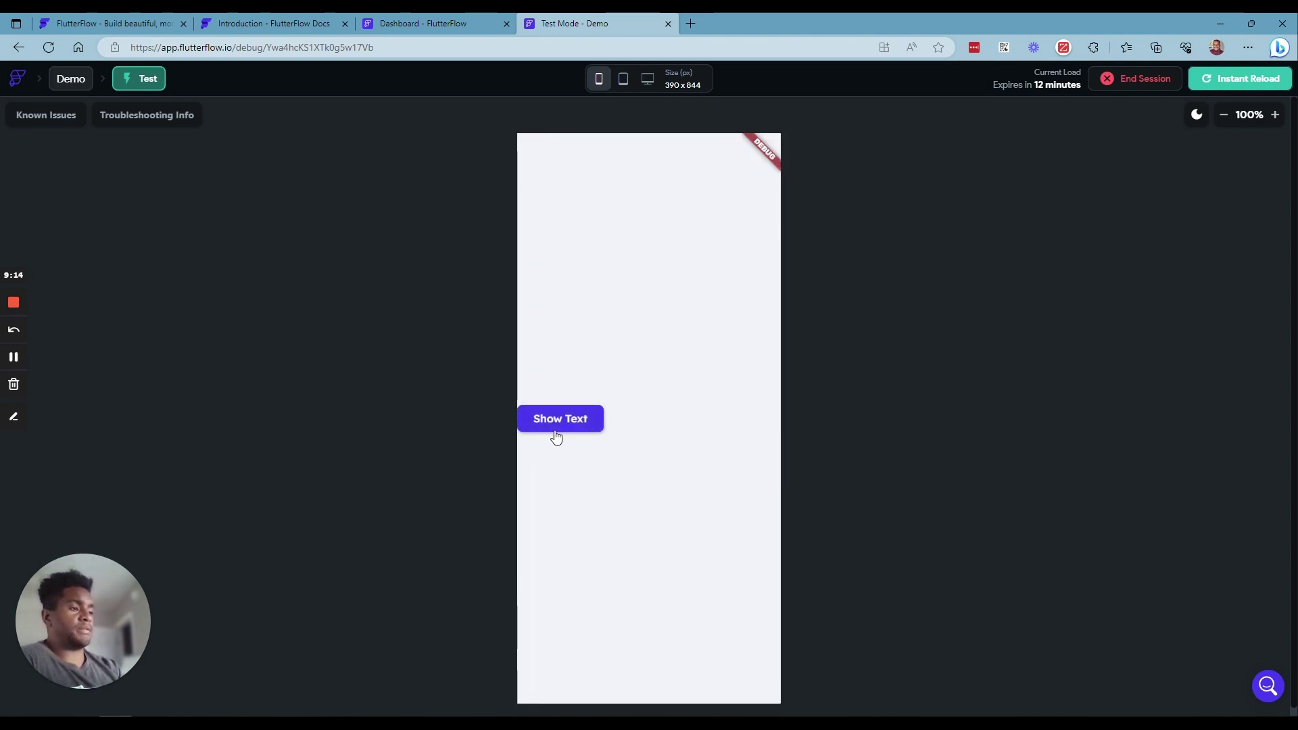
click(553, 430)
click(647, 445)
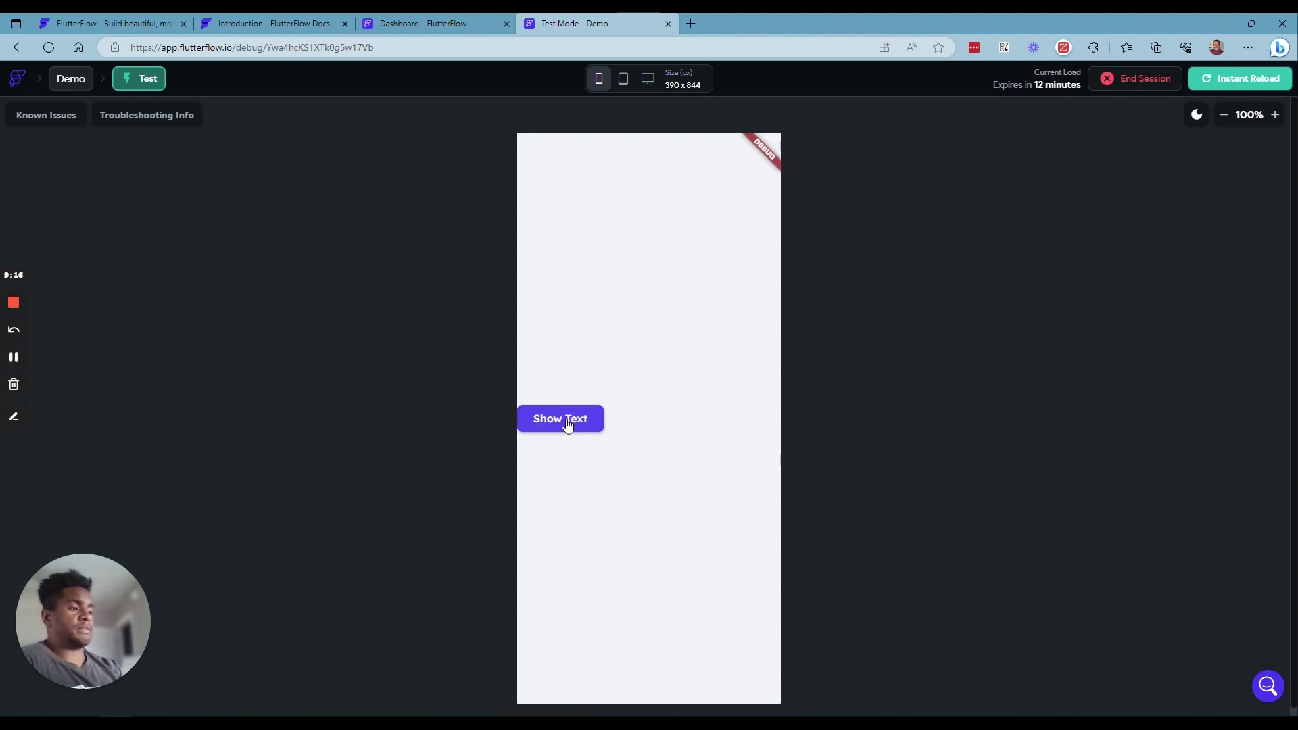
click(567, 423)
click(658, 442)
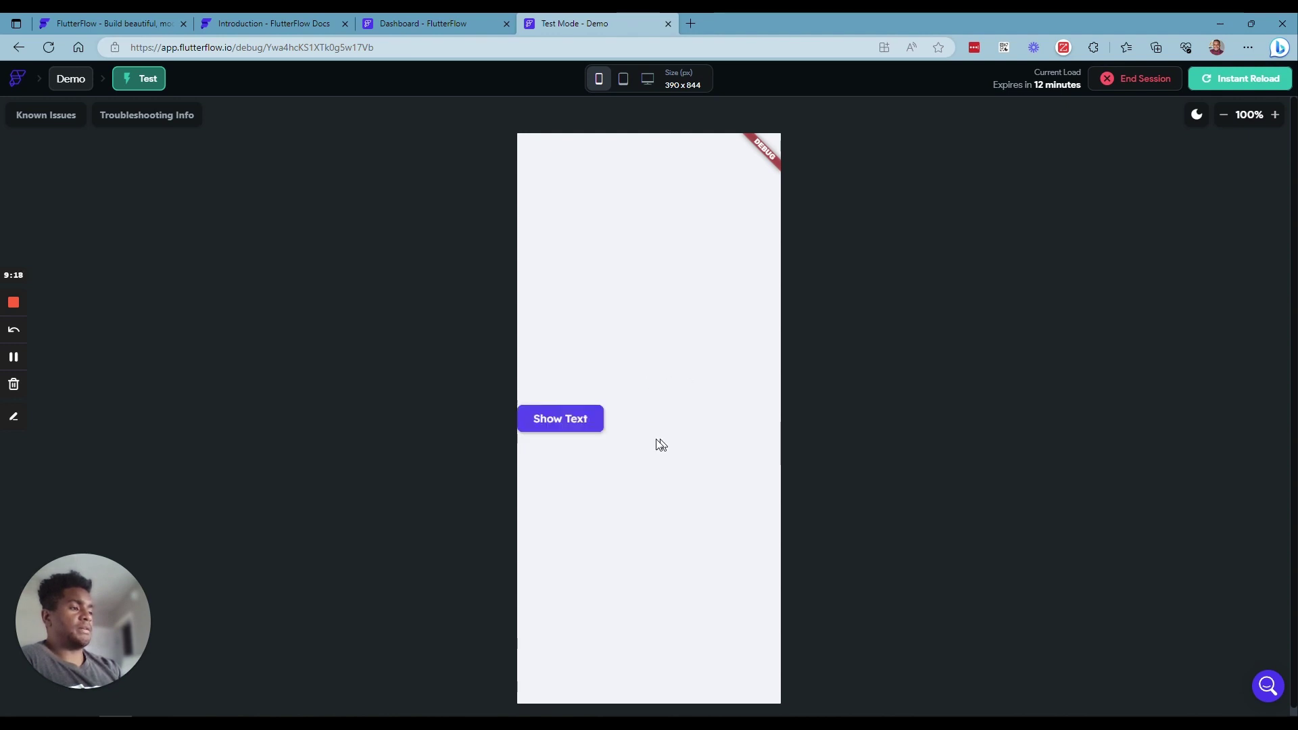
click(582, 418)
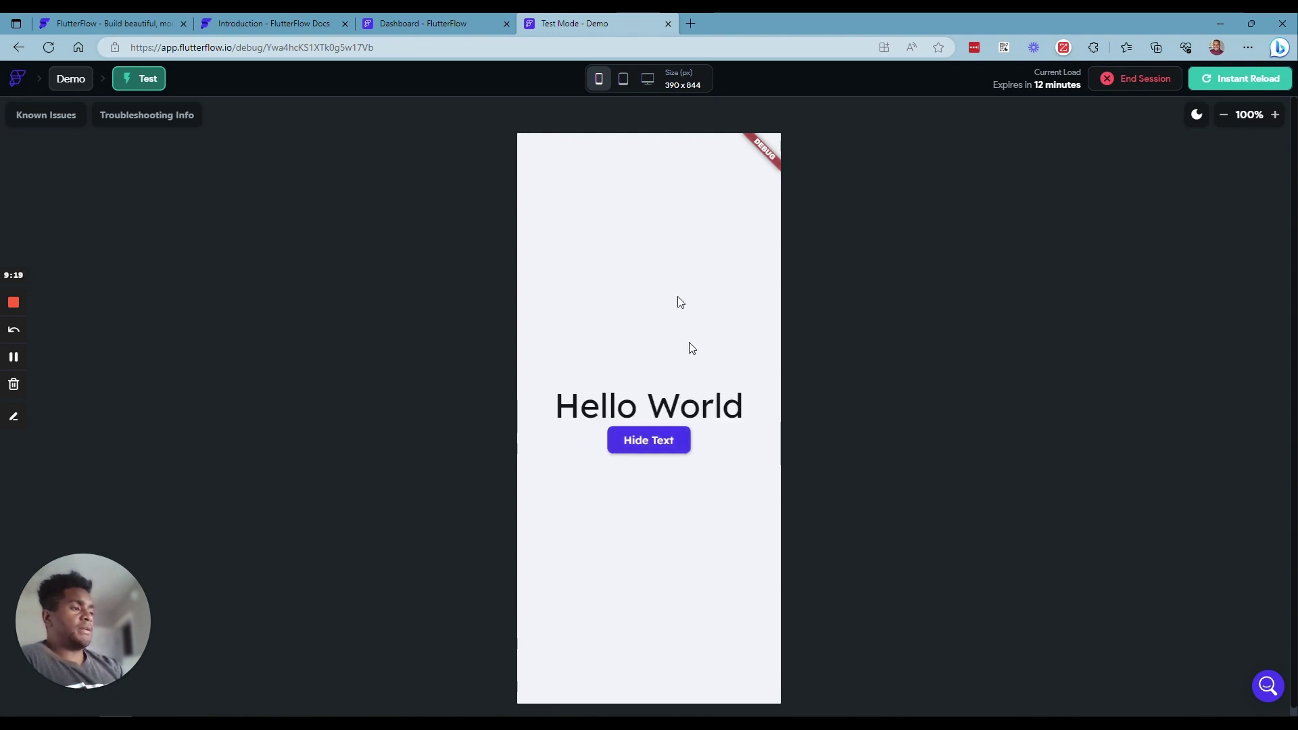
click(418, 22)
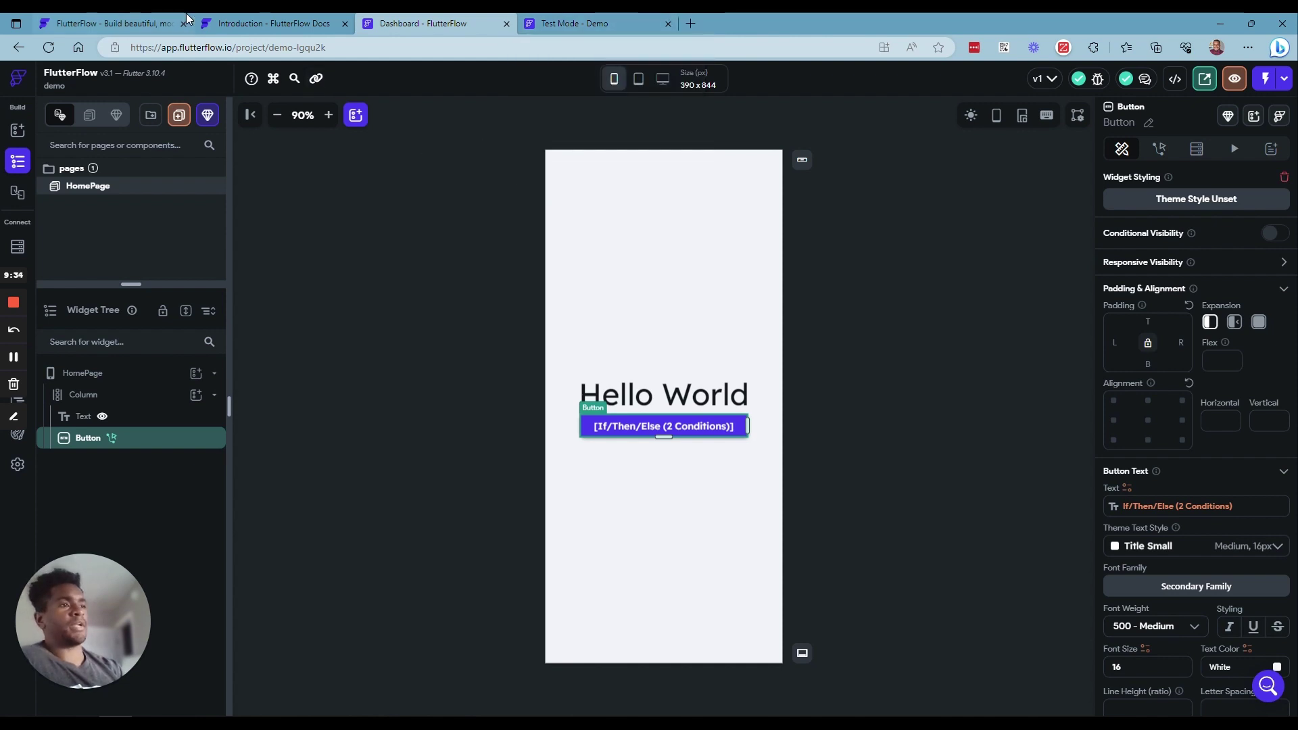
mouse_move(290, 14)
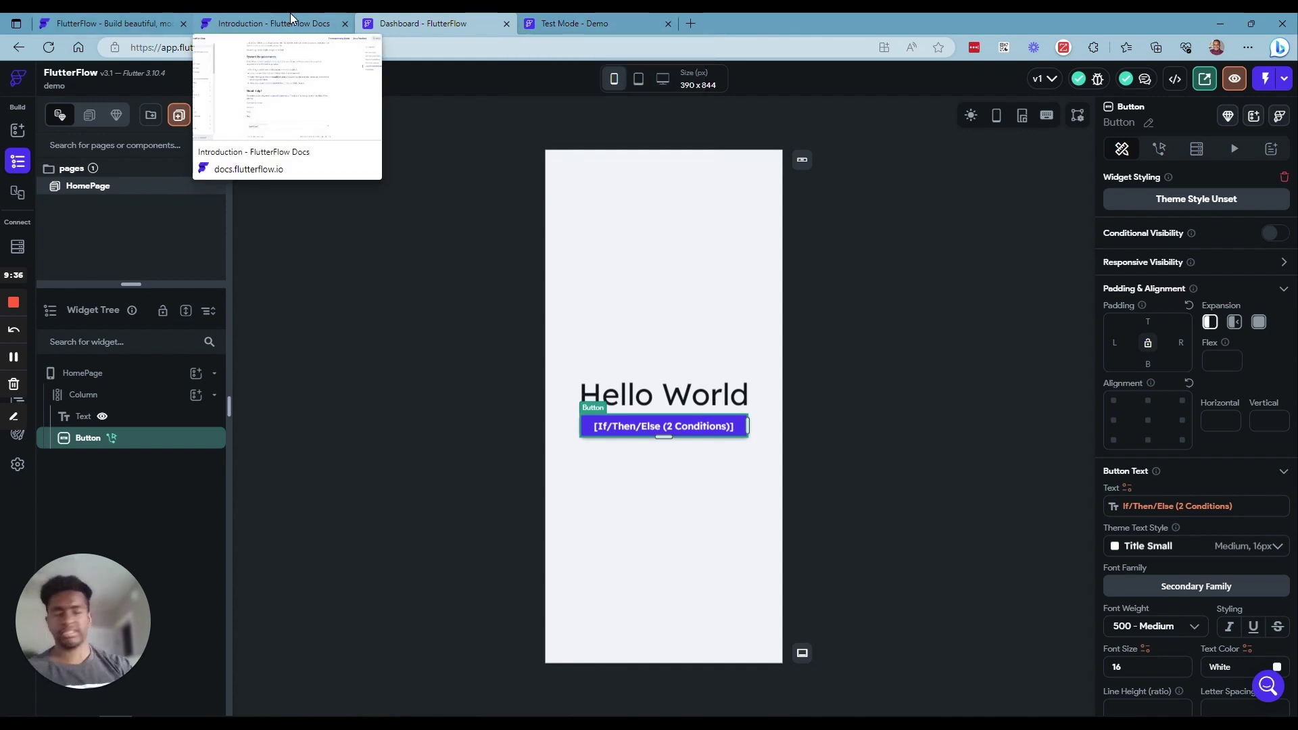